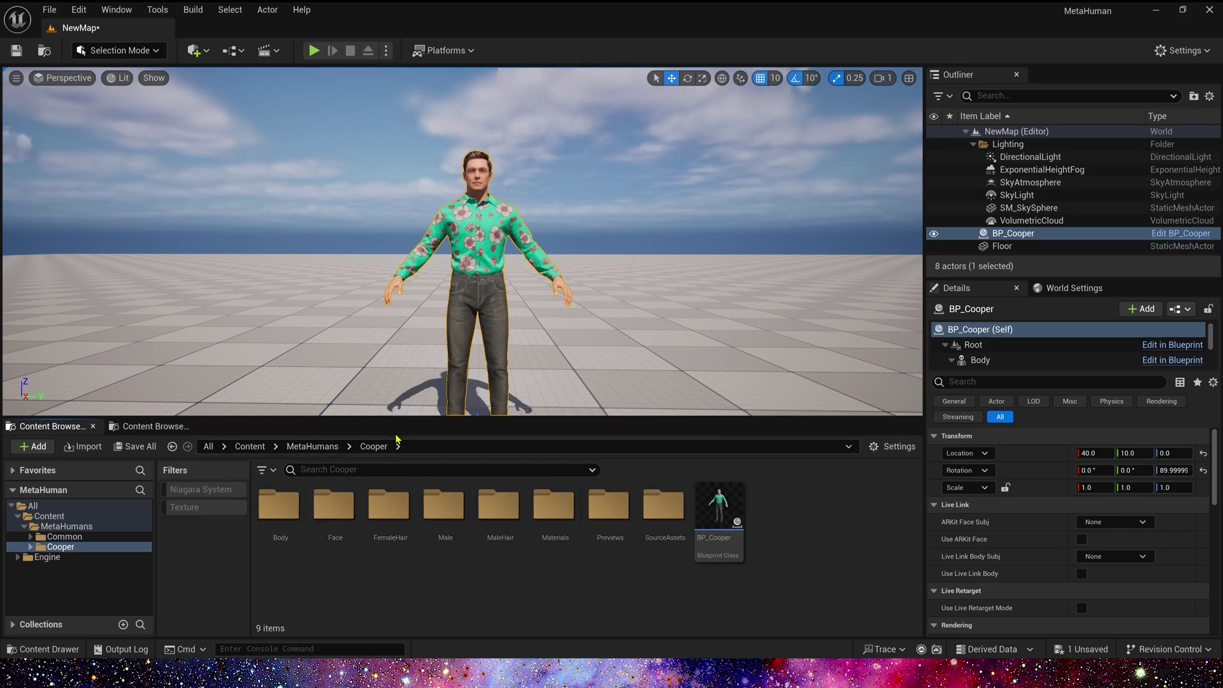
Create a Niagara system based on the Empty emitter template in the Cooper folder and name it NS_Sample.
right_click(804, 523)
left_click(859, 347)
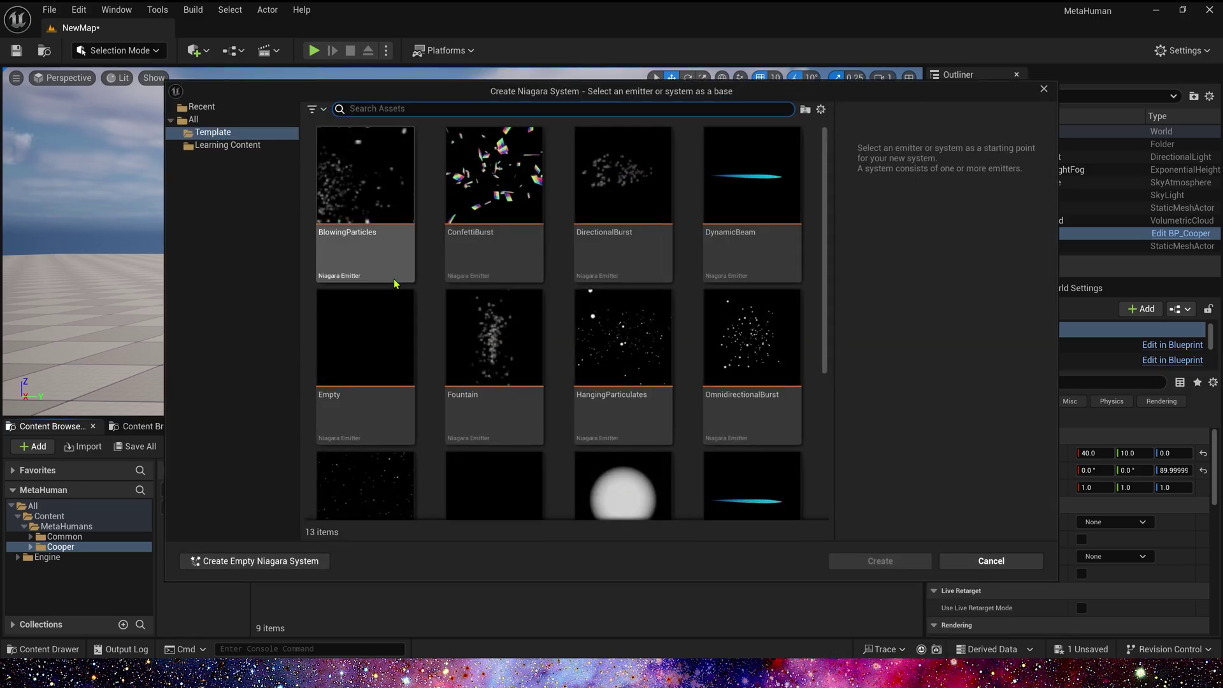
left_click(366, 357)
left_click(879, 561)
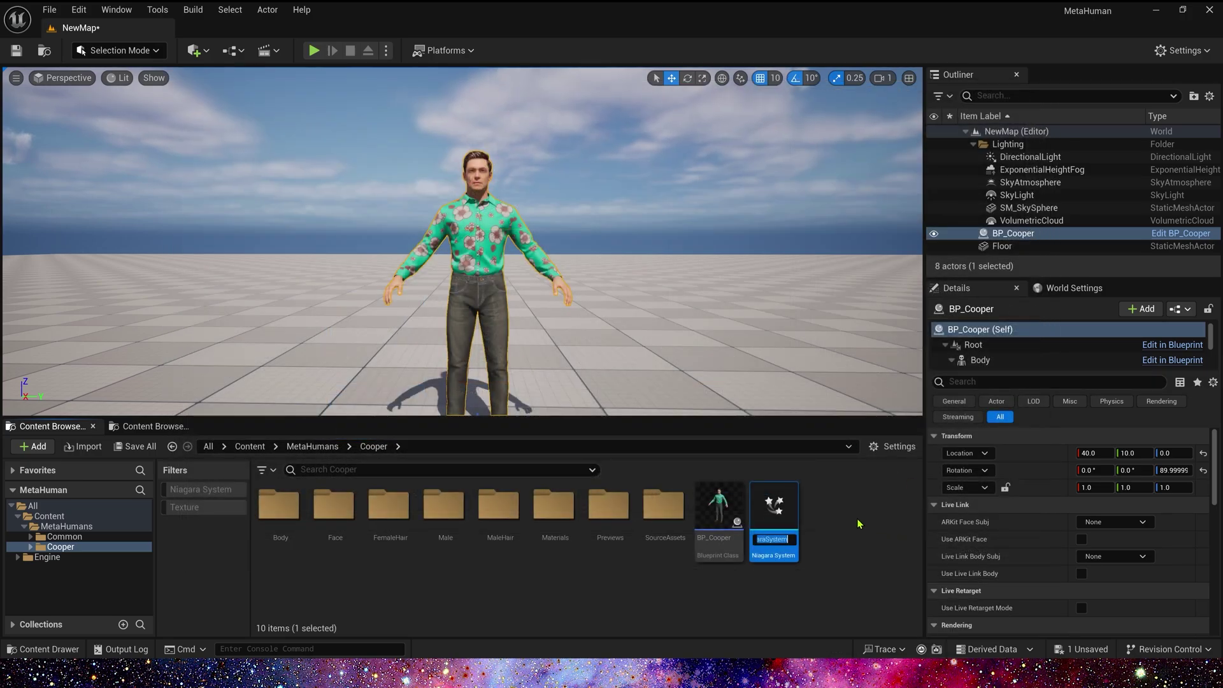
type("NS_S")
type("ample")
key("Return")
Open NS_Sample and set the Emitter State's Life Cycle Mode to Self.
double_click(790, 506)
right_click_drag(600, 314, 503, 297)
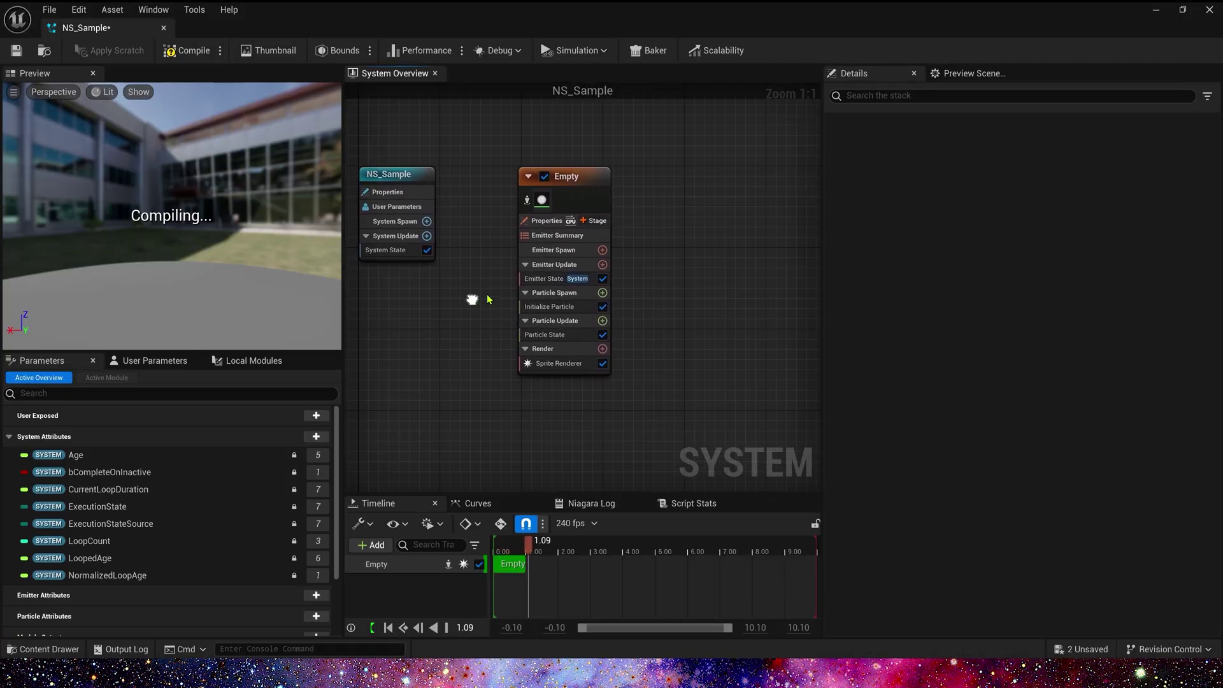
left_click(542, 278)
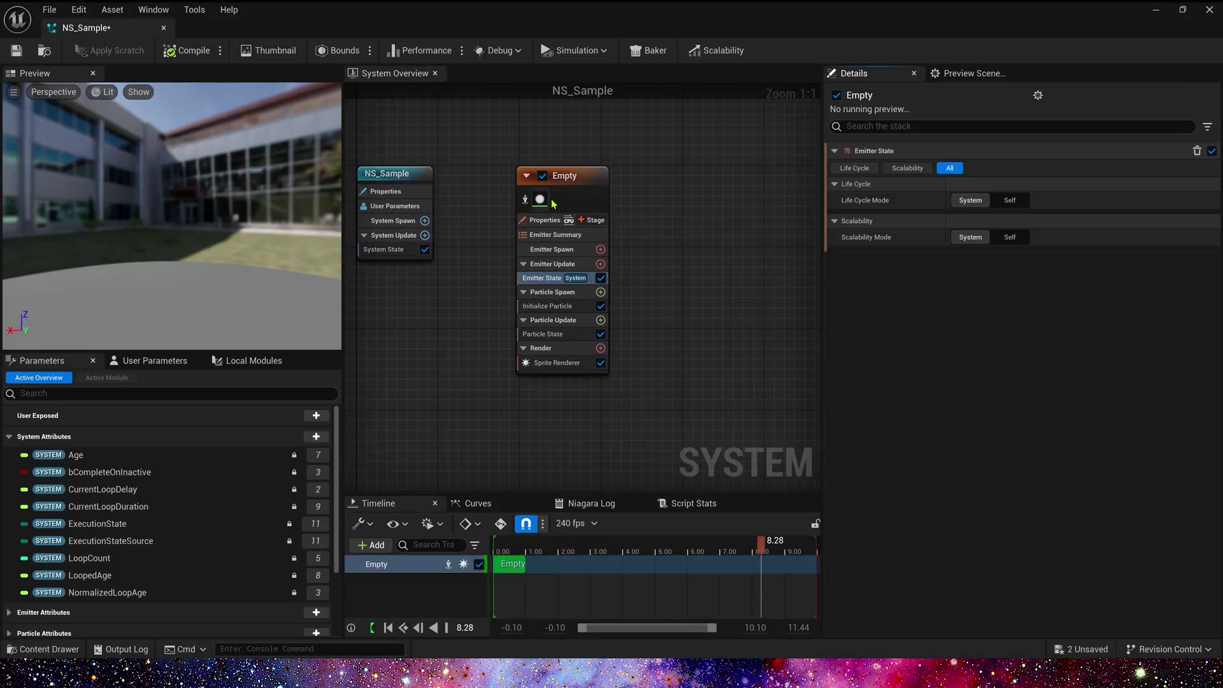
left_click(1007, 199)
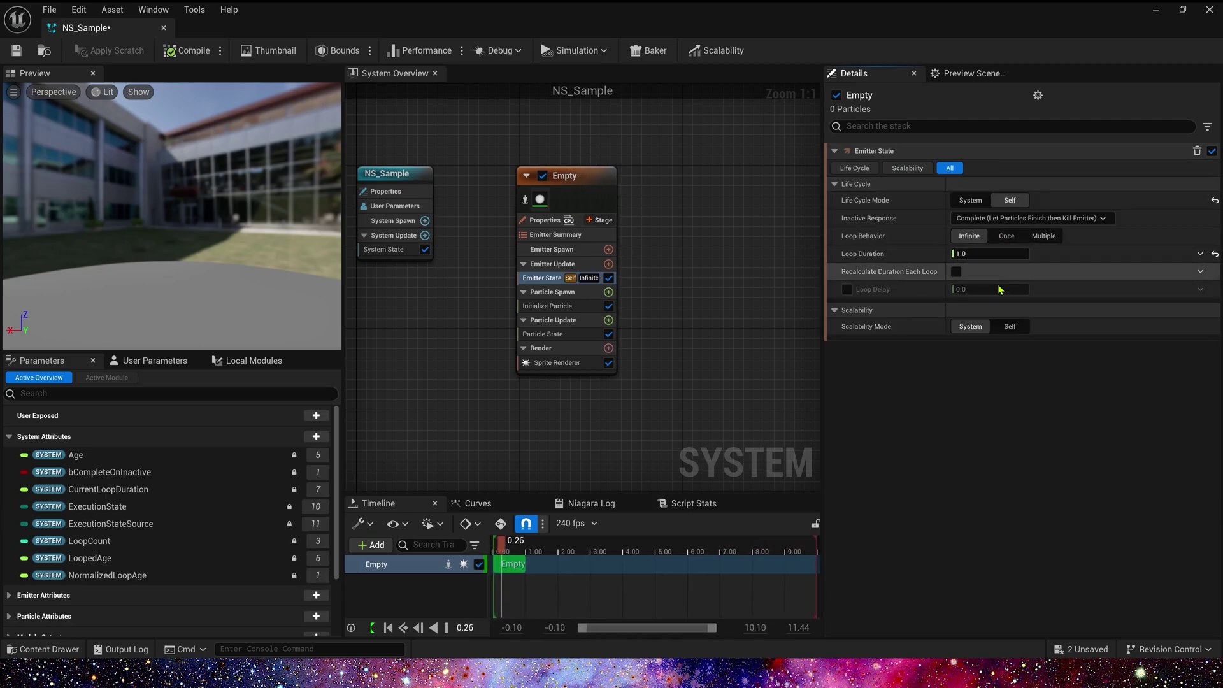
In the emitter properties, set Sim Target to GPUCompute Sim and Calculate Bounds Mode to Fixed.
left_click(544, 220)
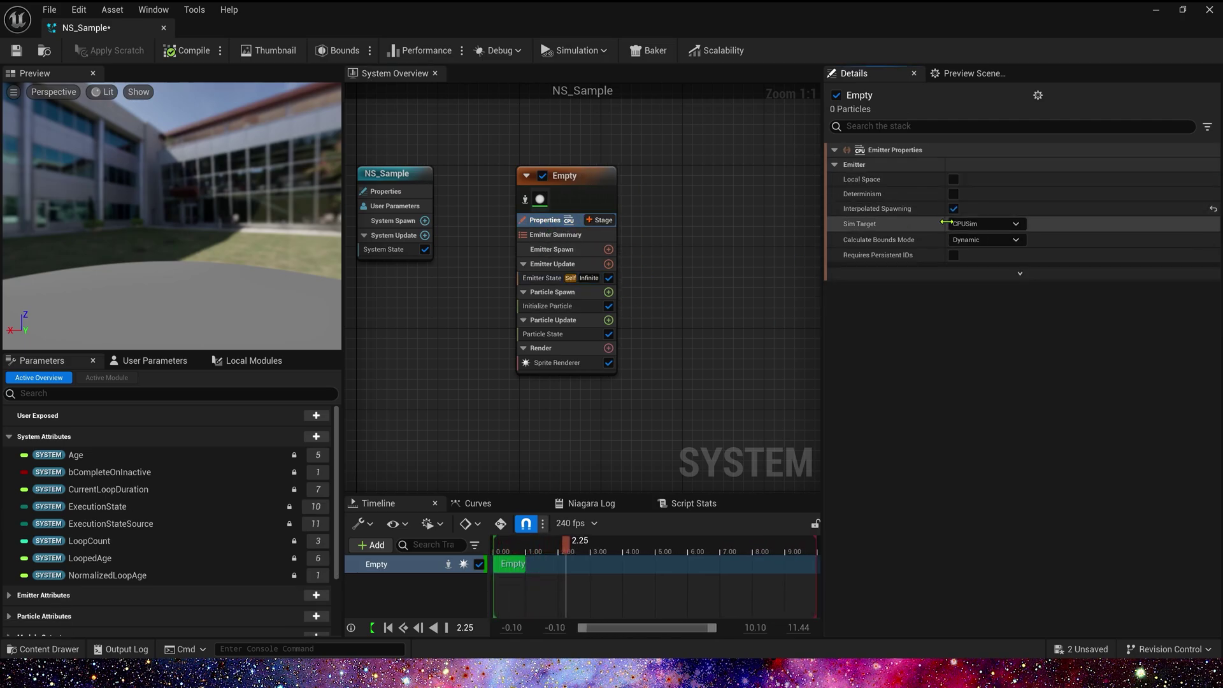
left_click(981, 225)
left_click(983, 247)
left_click(980, 272)
left_click(968, 302)
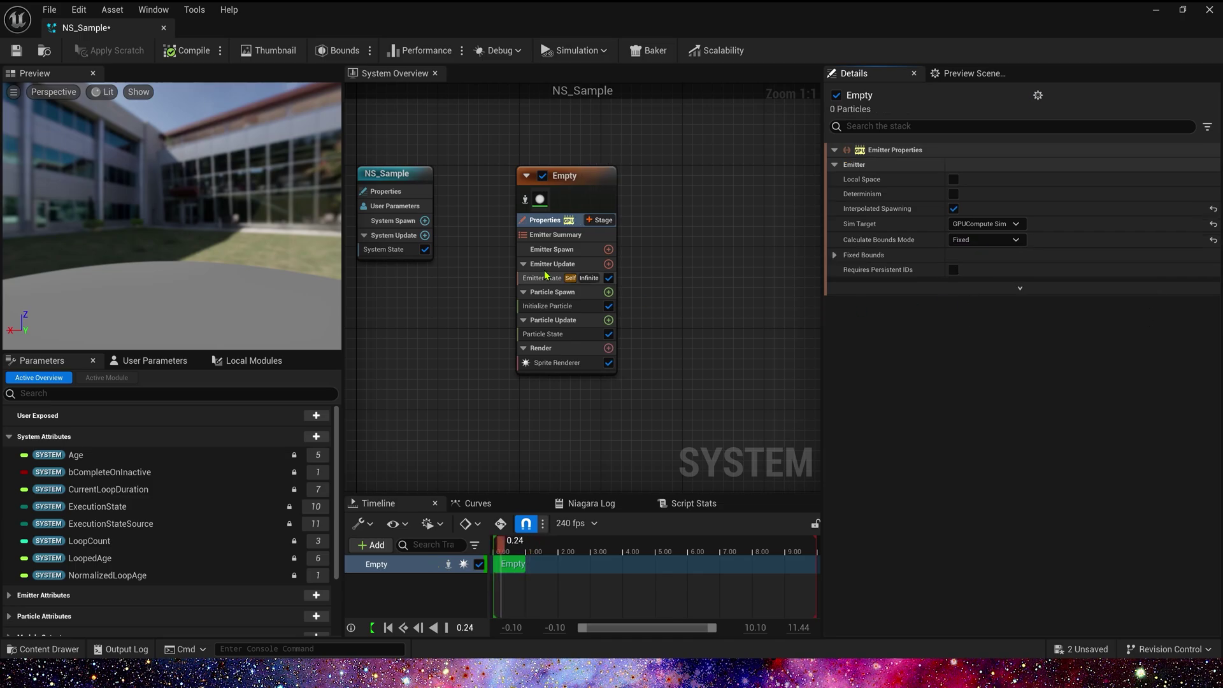
Add a Spawn Rate module to Emitter Update and set its SpawnRate to 10000.
left_click(609, 264)
type("spawn")
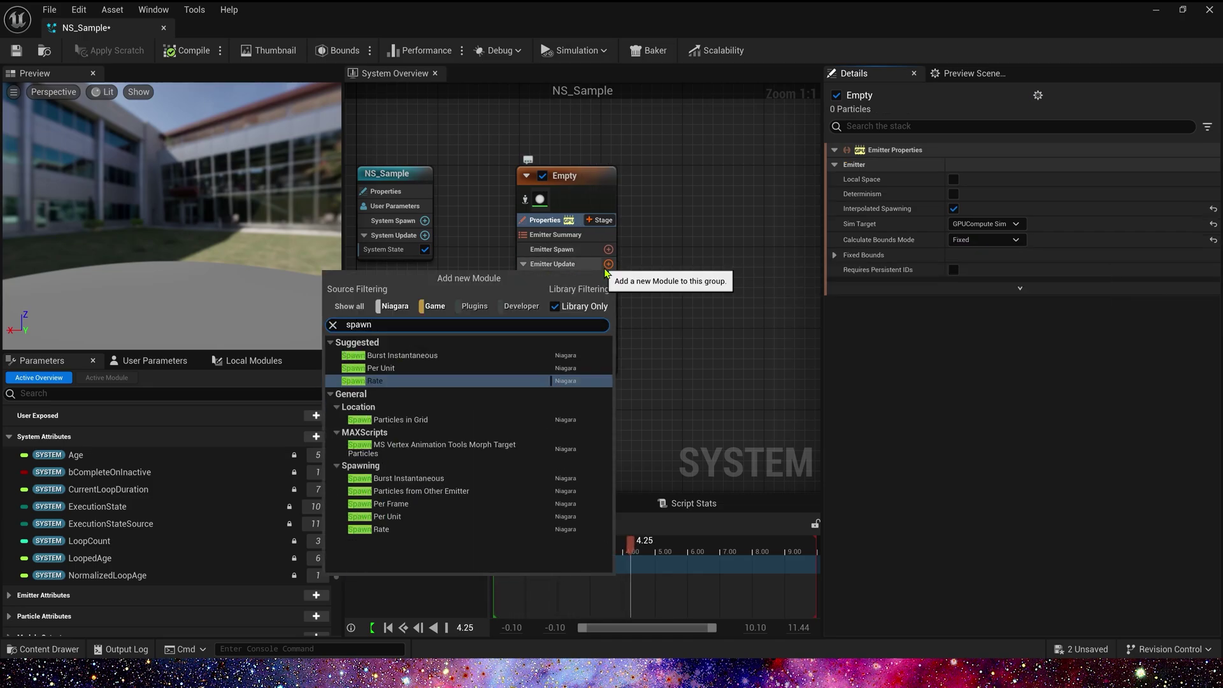
key("Return")
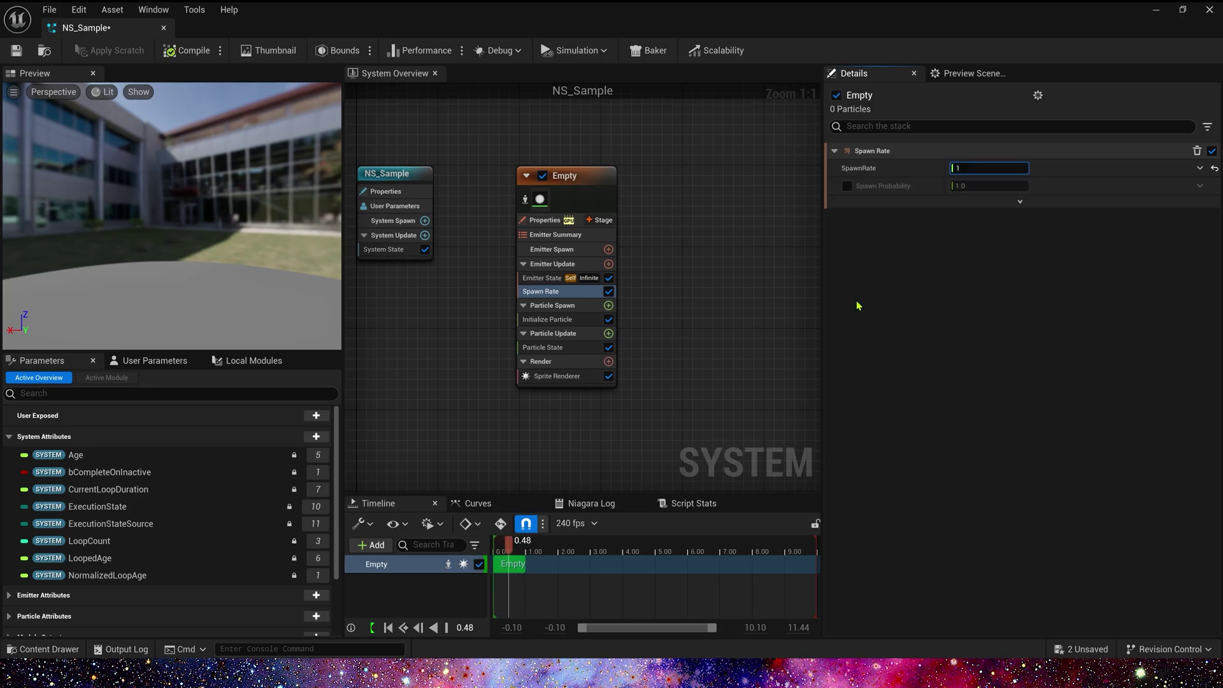
type("10000")
key("Return")
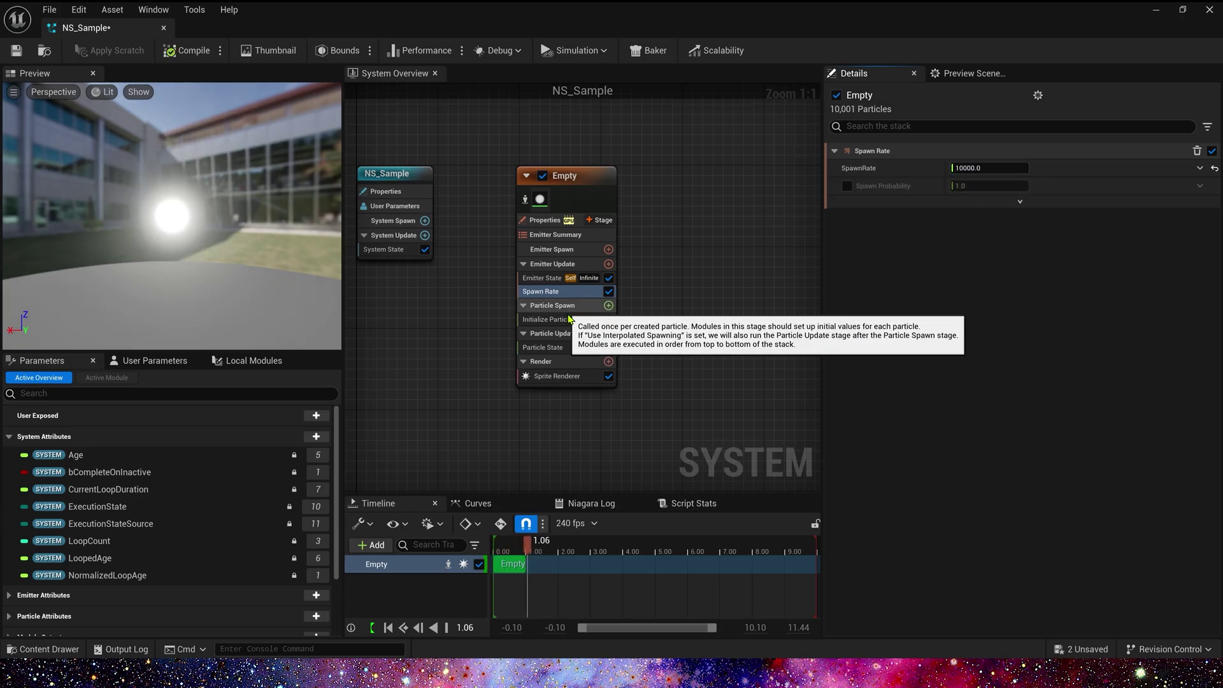
In Initialize Particle, set Lifetime Mode to Random with a minimum of 3 and a maximum of 5.
left_click(568, 319)
left_click(987, 200)
left_click(971, 228)
left_click(996, 218)
type("3")
key("Tab")
type("5")
key("Tab")
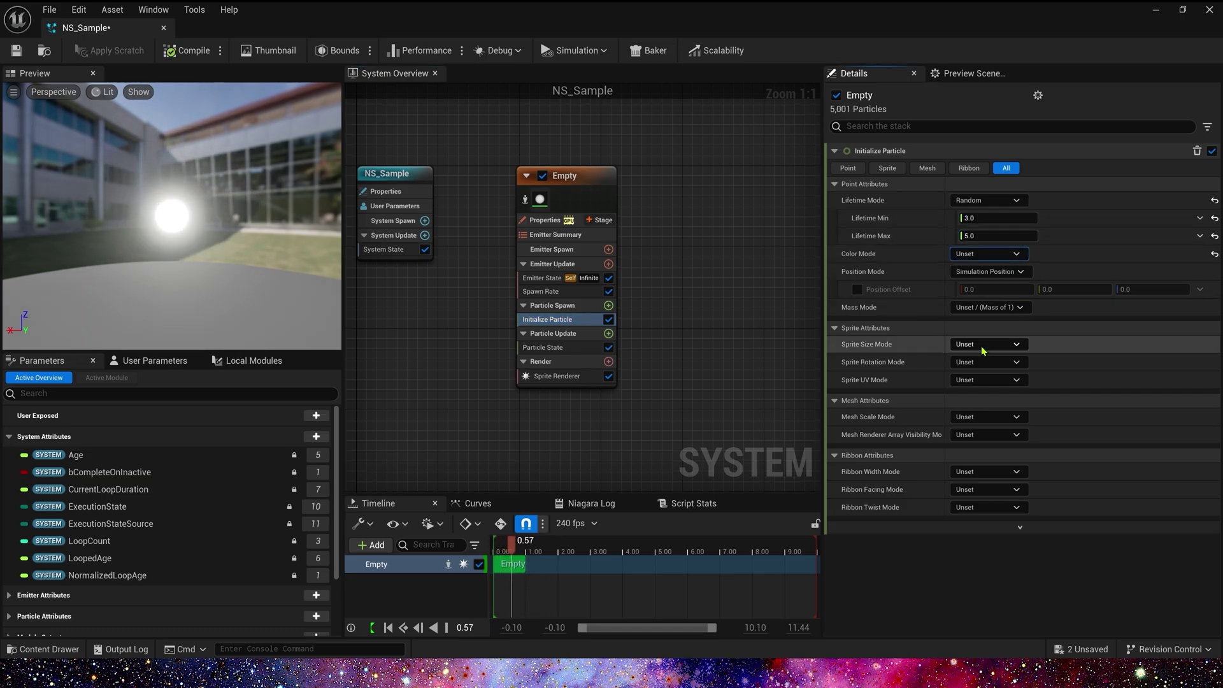
Set Sprite Size Mode to Random Uniform with a minimum size of 1 and a maximum of 2.
left_click(993, 343)
left_click(984, 386)
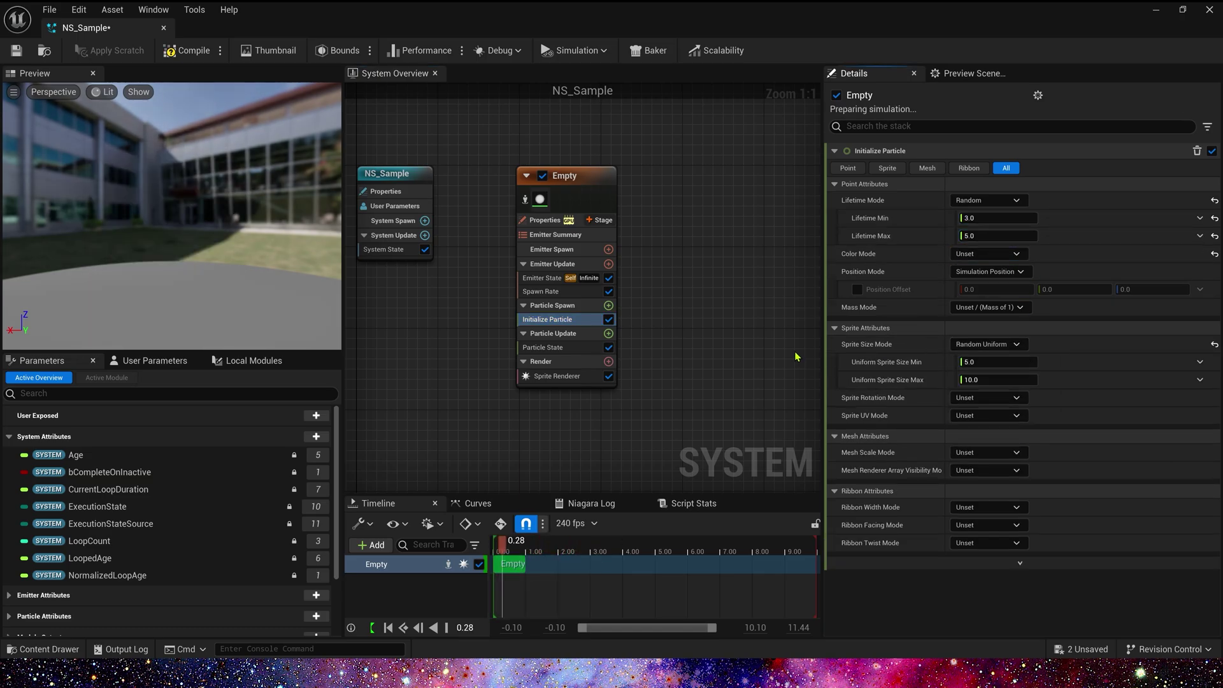
left_click(993, 362)
type("1")
key("Tab")
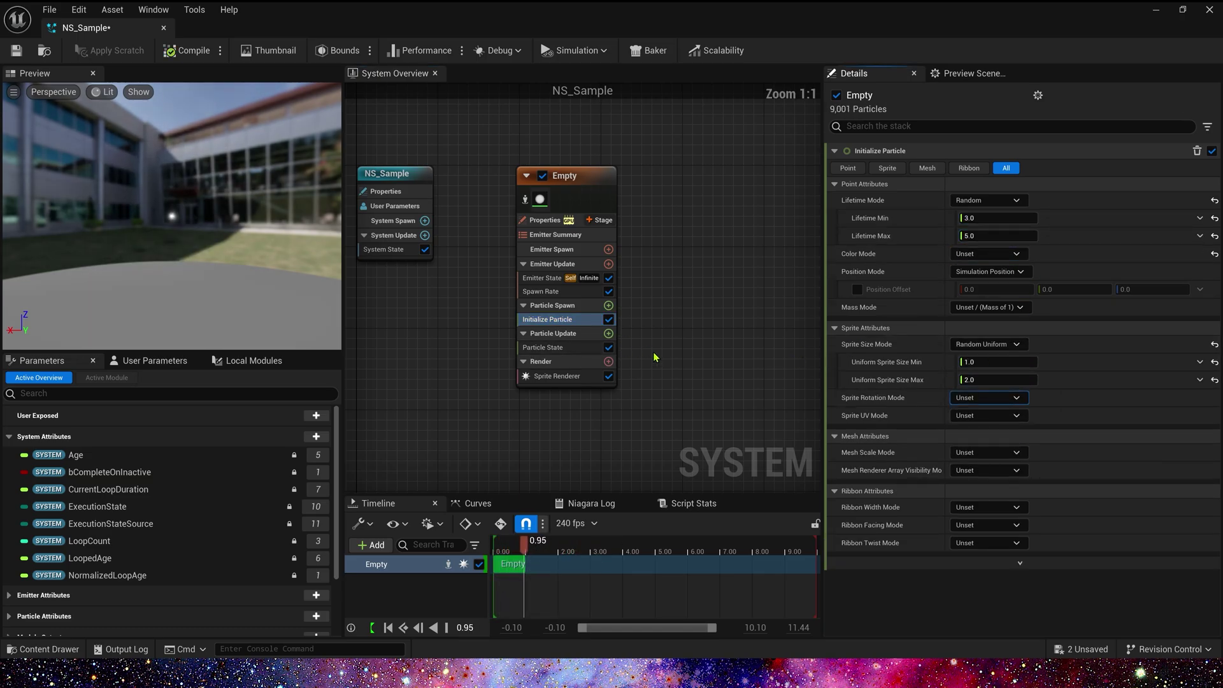
Add a Sample Skeletal Mesh module to Particle Spawn and save the system.
right_click_drag(608, 305, 650, 253)
left_click(651, 253)
type("sample")
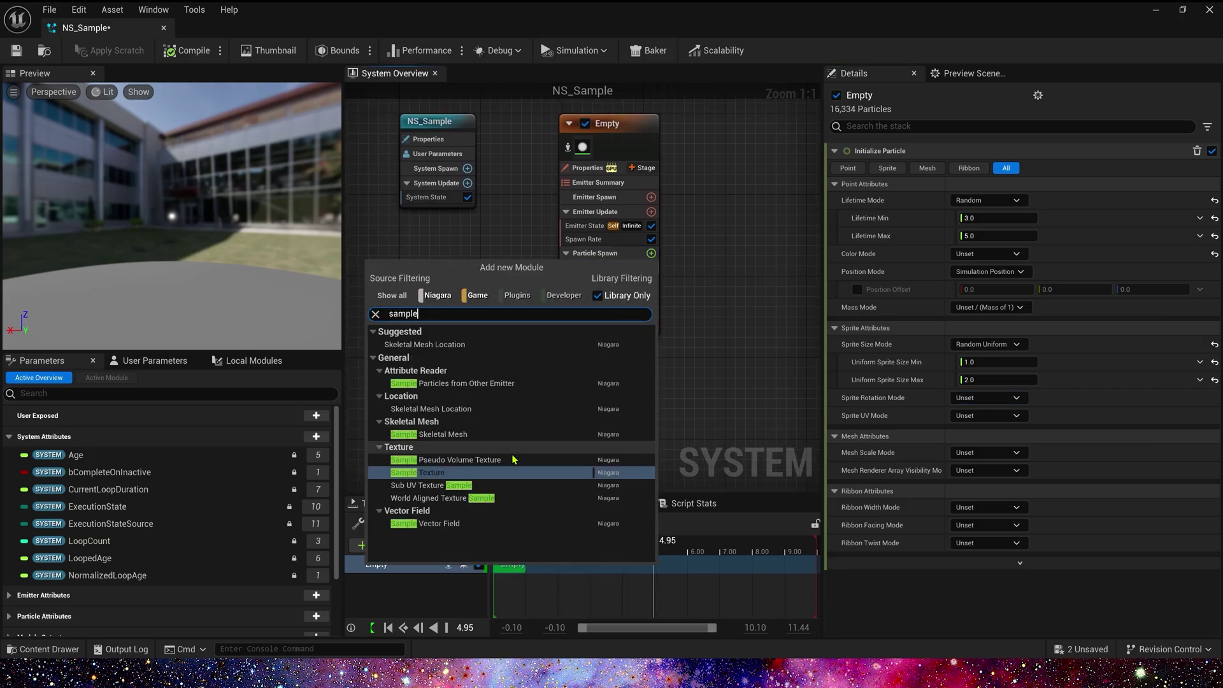
left_click(446, 435)
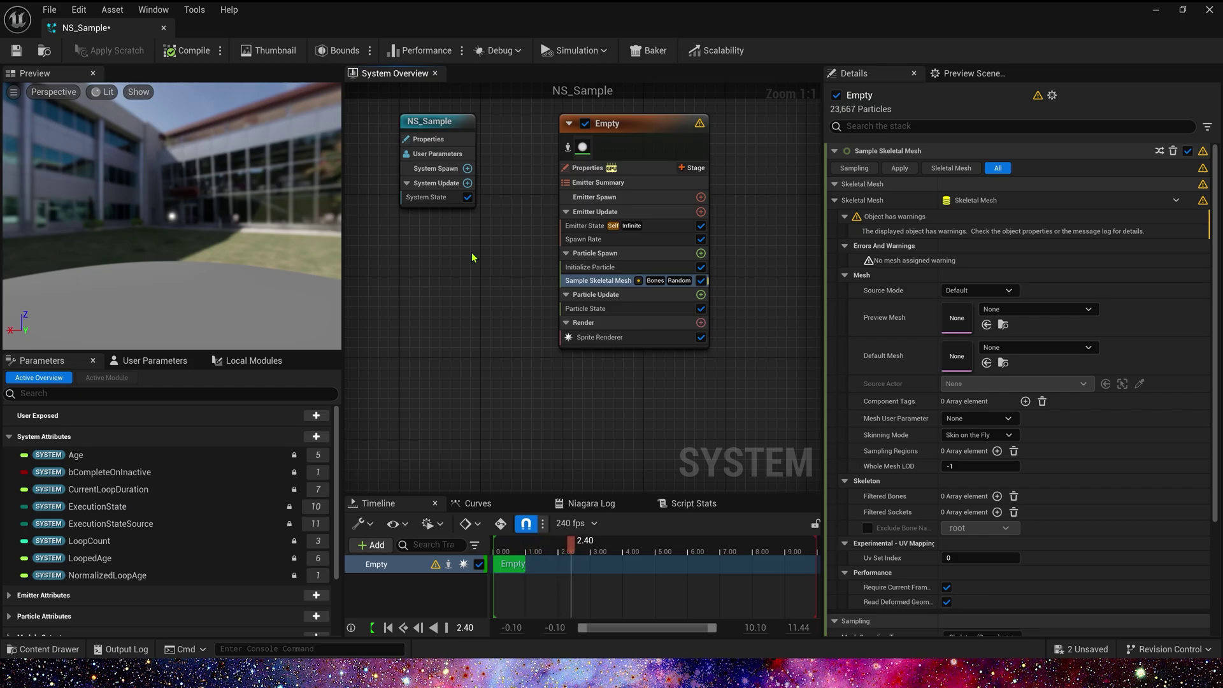
left_click(16, 51)
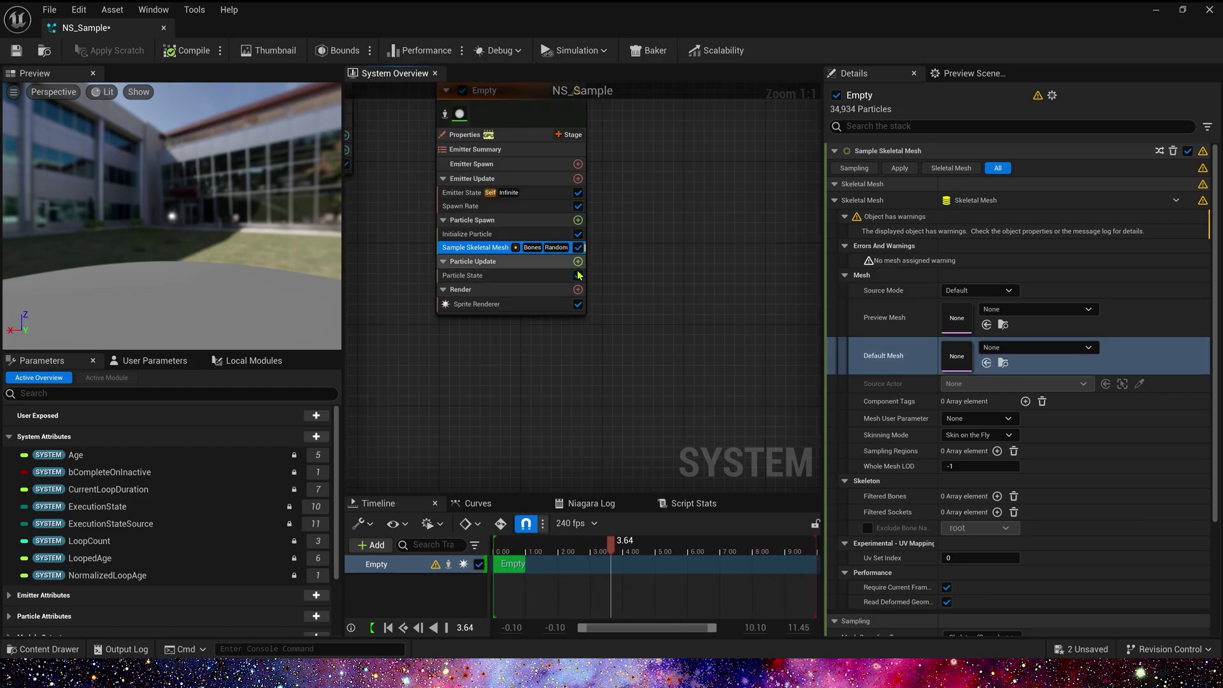
Set the particles' Position below Sample Skeletal Mesh in Particle Spawn, link it to that module's SampledPosition, and save.
scroll(113, 506, "down", 3)
left_click(44, 535)
scroll(95, 510, "down", 5)
left_click_drag(96, 476, 496, 258)
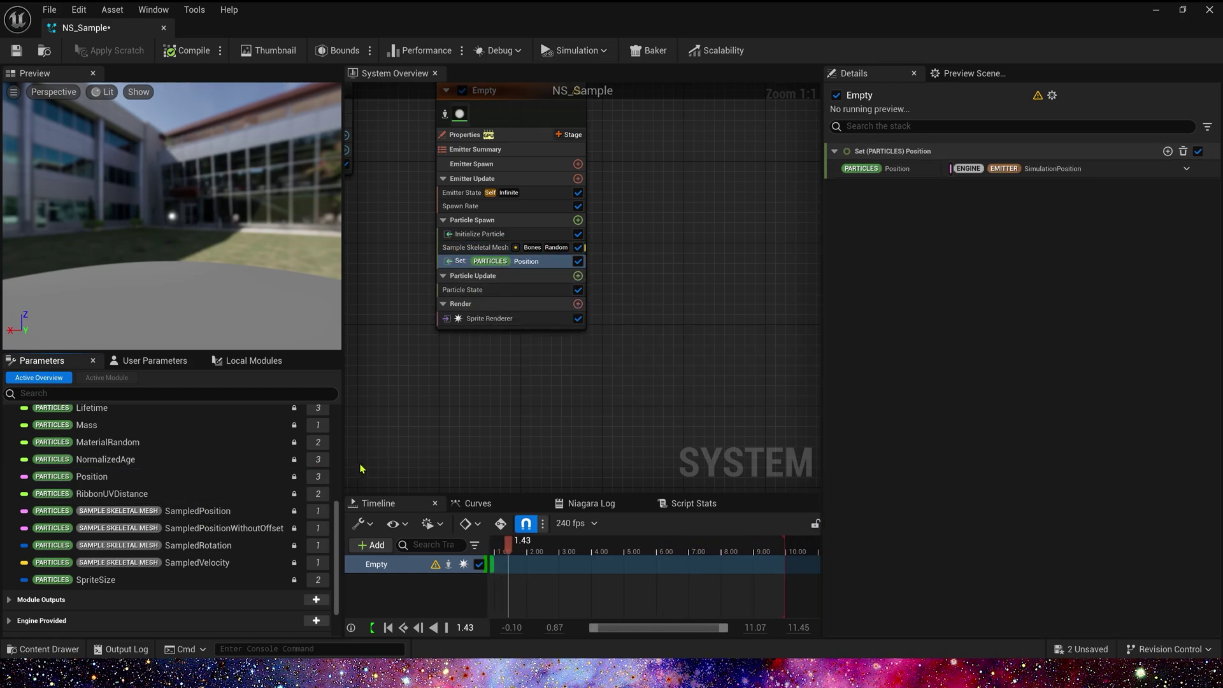
left_click_drag(185, 519, 1041, 175)
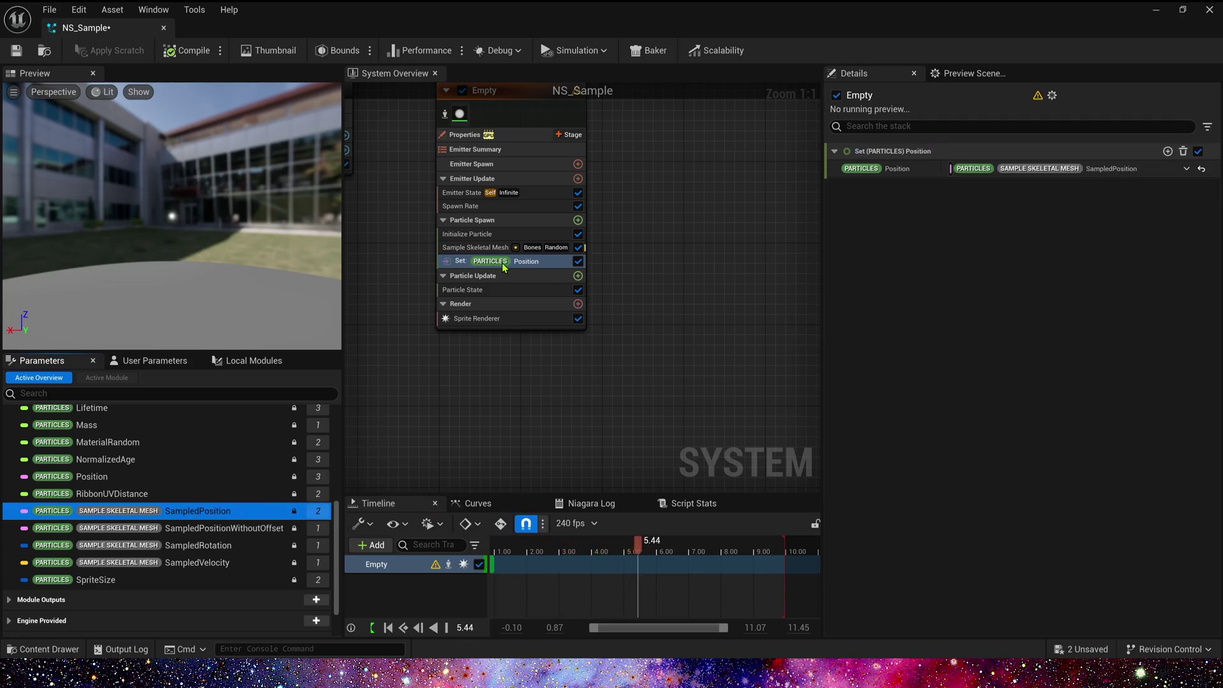
left_click(16, 51)
Add an Acceleration Force module with its Solve Forces and Velocity dependency to Particle Update, set Y acceleration to -100, and save.
left_click(578, 276)
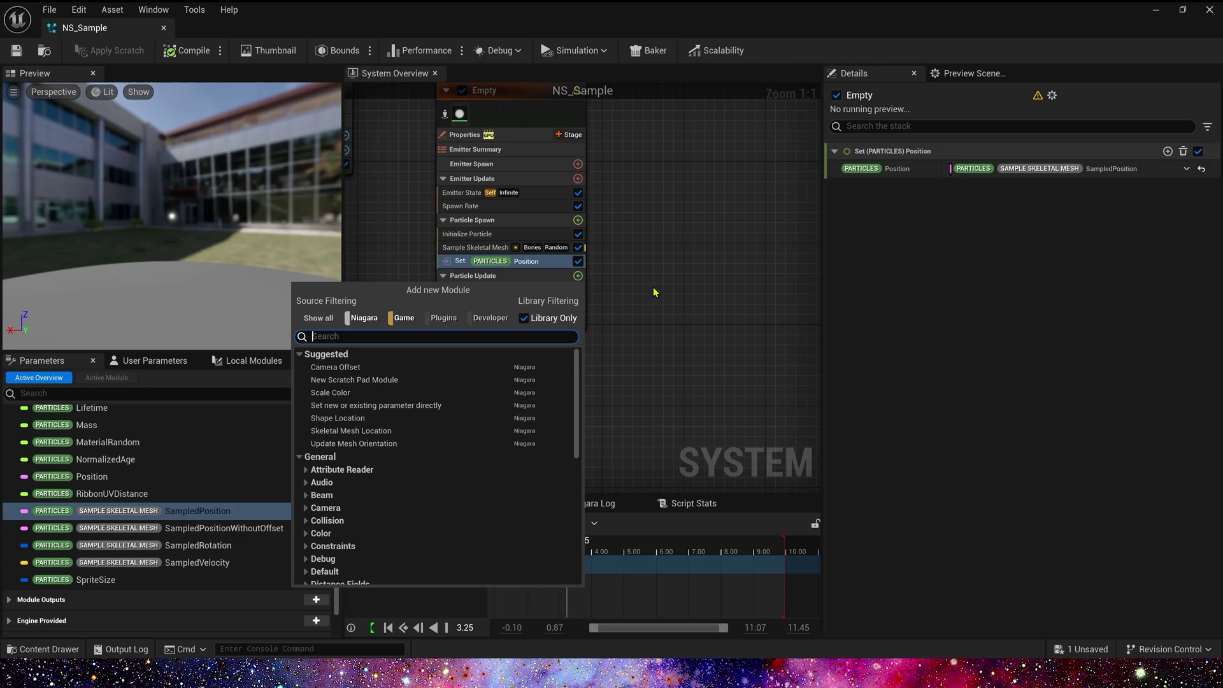
type("accel")
left_click(355, 397)
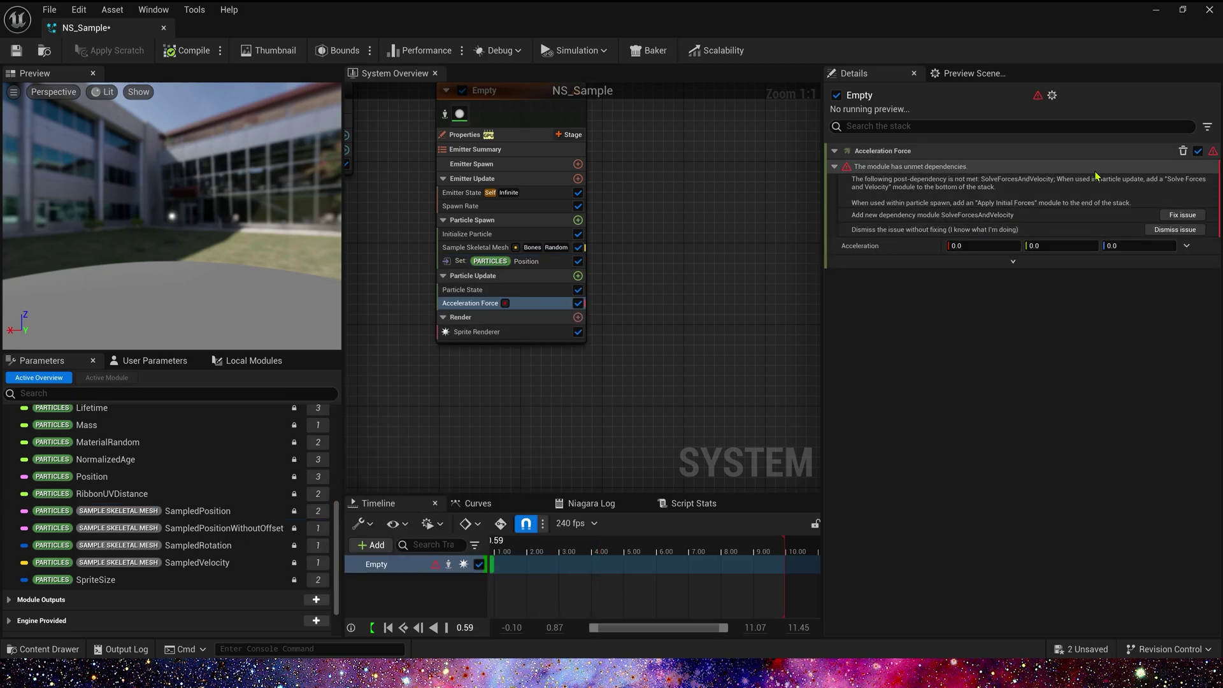
left_click(1182, 215)
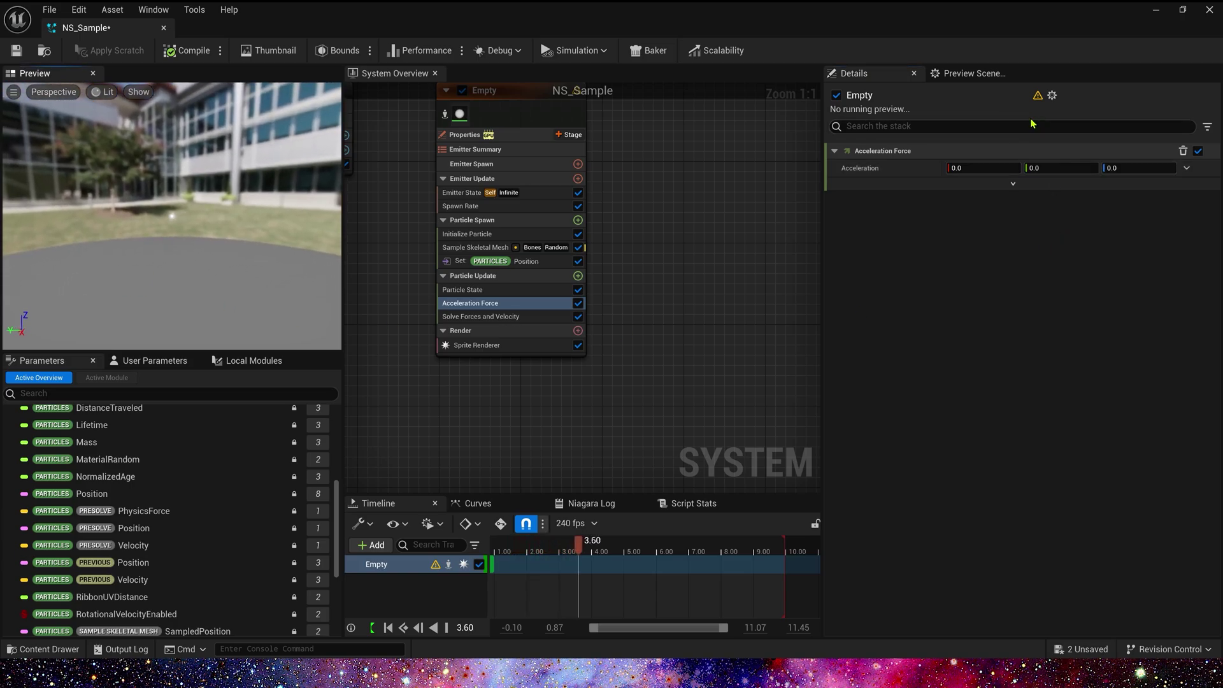
left_click(1055, 167)
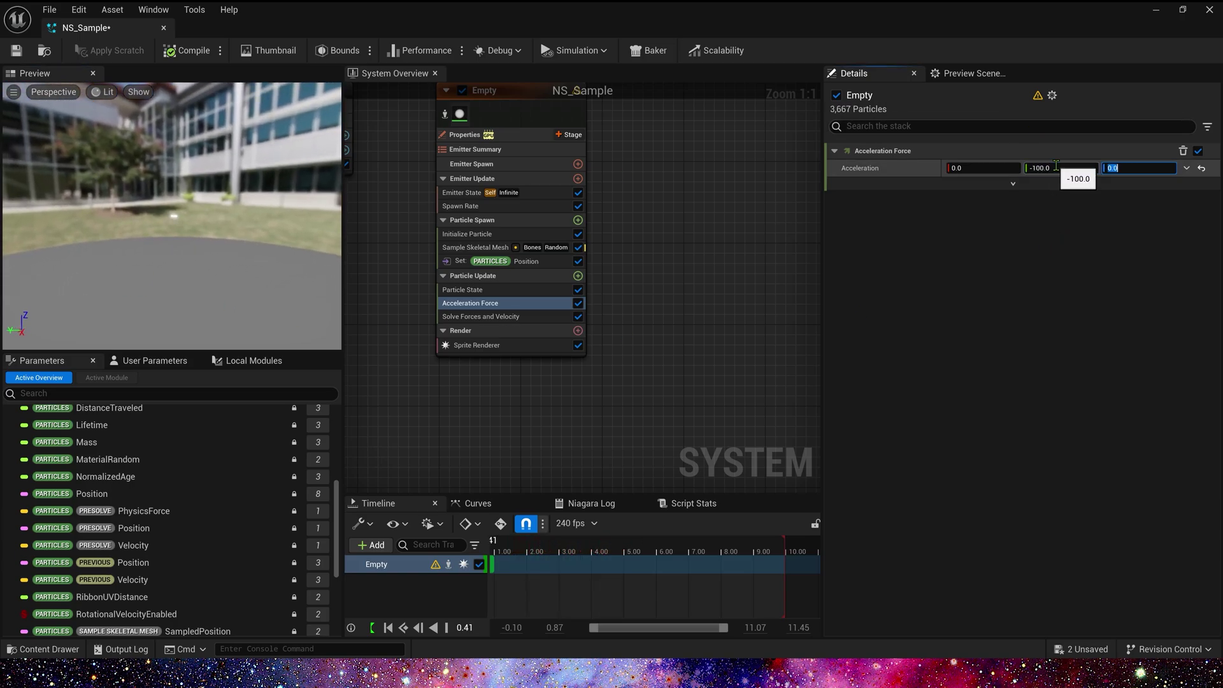
left_click(17, 51)
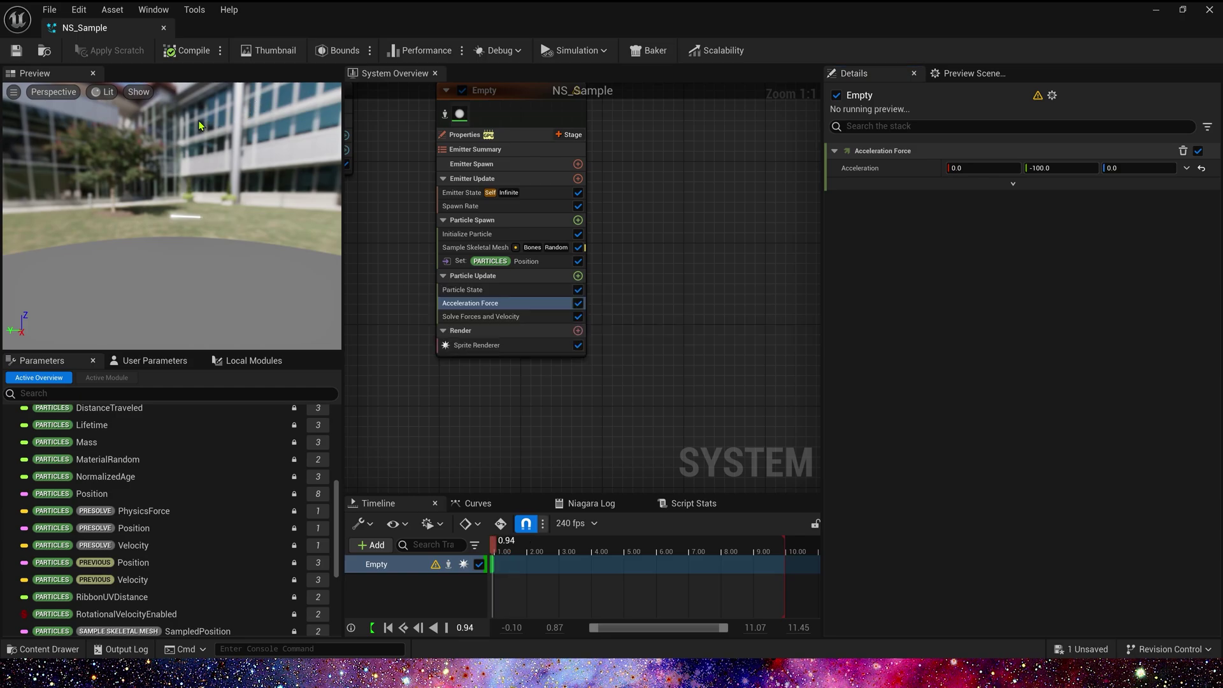
Open the BP_Cooper blueprint and add a Niagara particle system component under Body.
left_click(1156, 13)
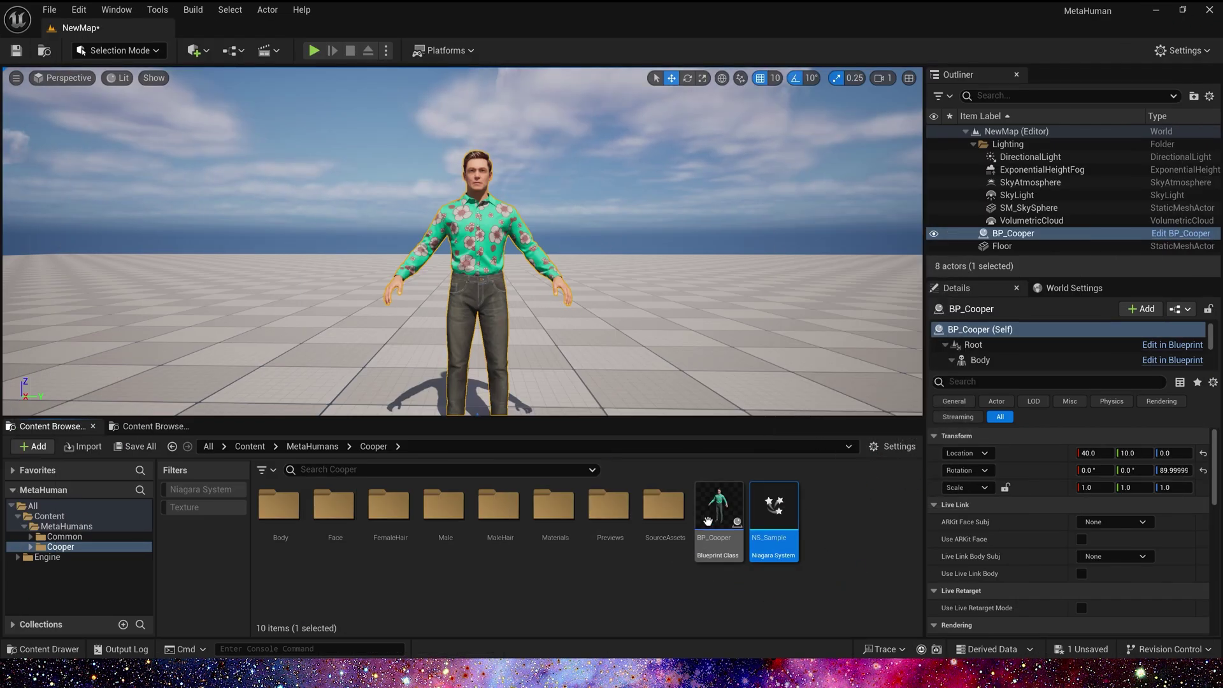
double_click(715, 518)
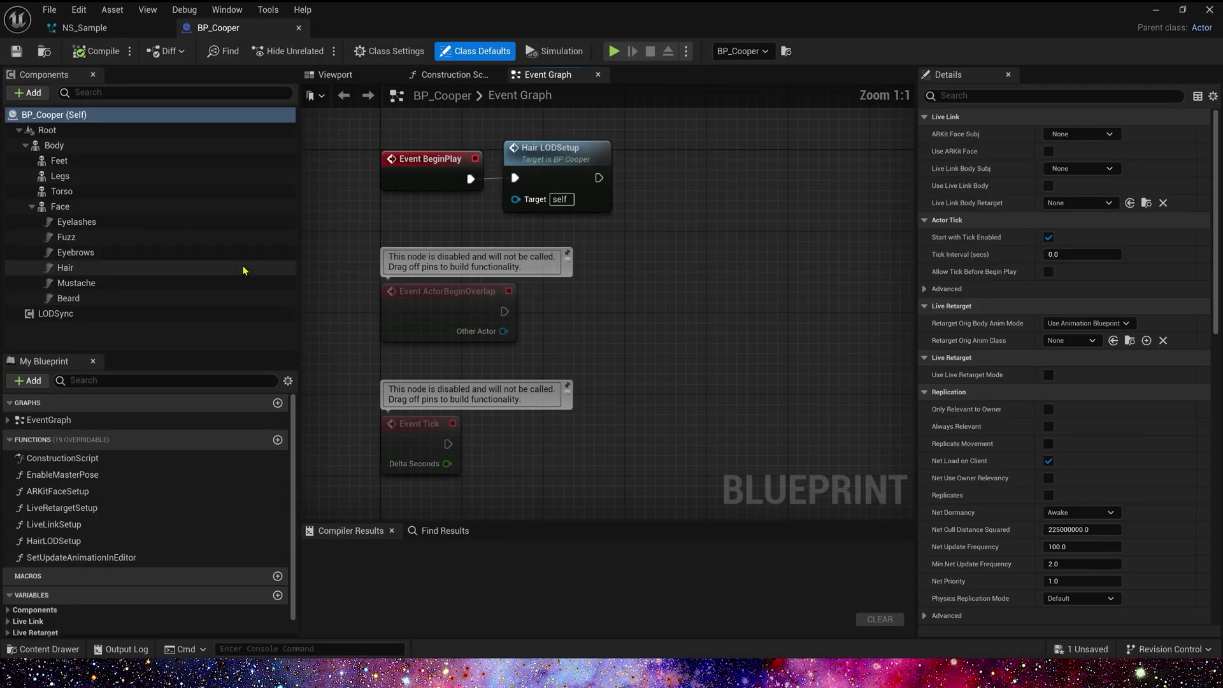
left_click(153, 147)
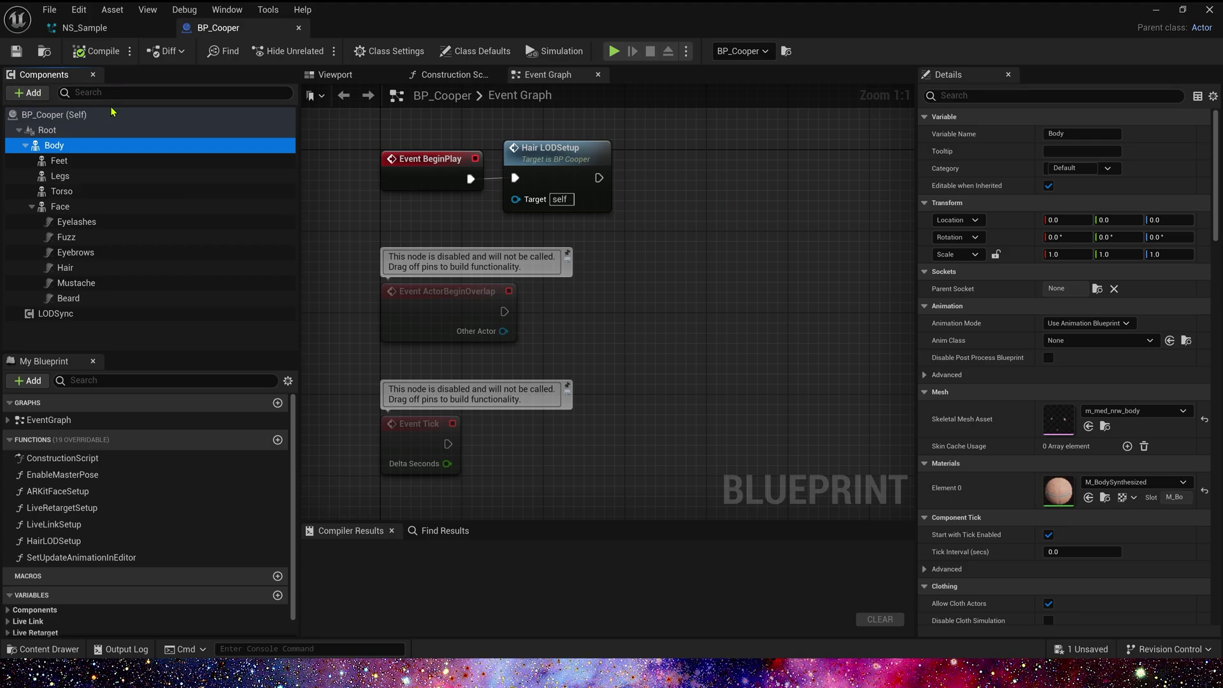
left_click(32, 93)
left_click(83, 187)
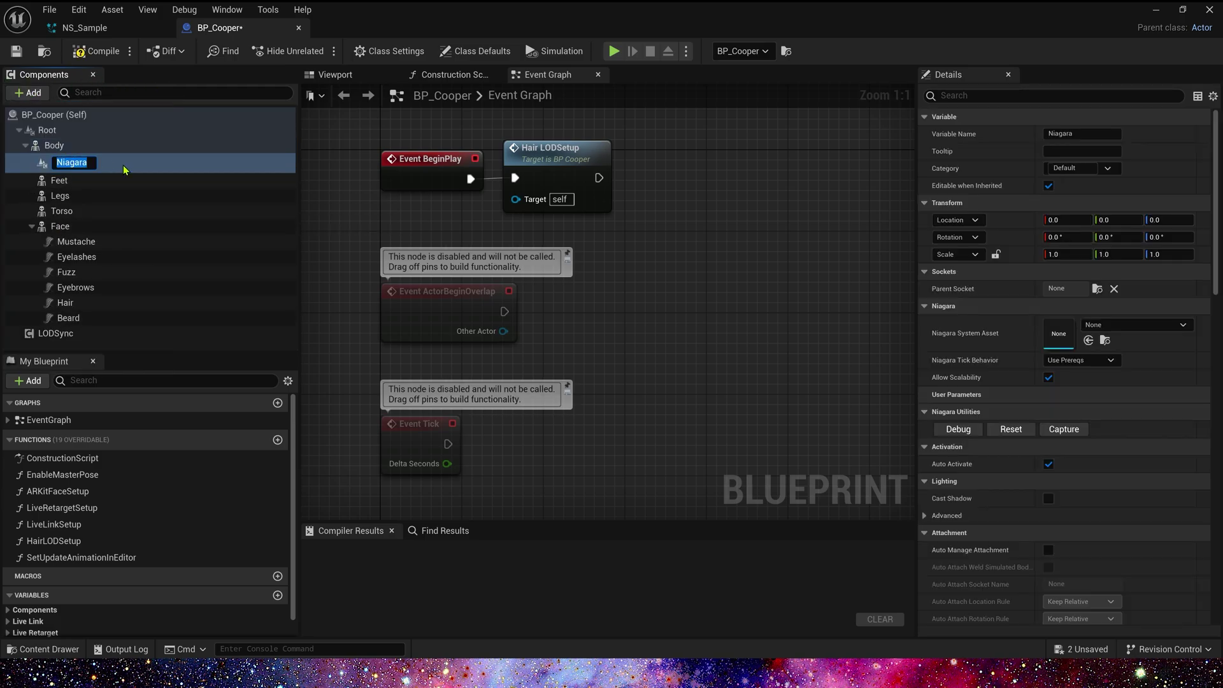
Assign NS_Sample to the Niagara component, compile the blueprint, and check the particles on the character in the preview.
left_click(1134, 325)
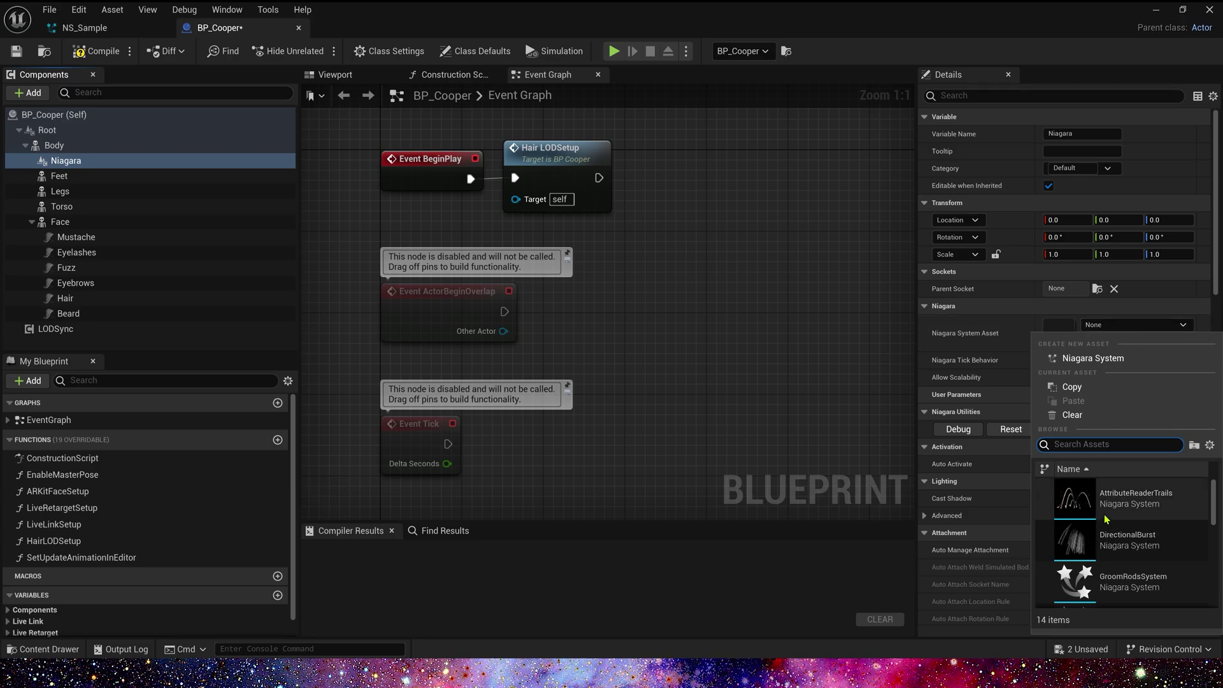
left_click(1127, 563)
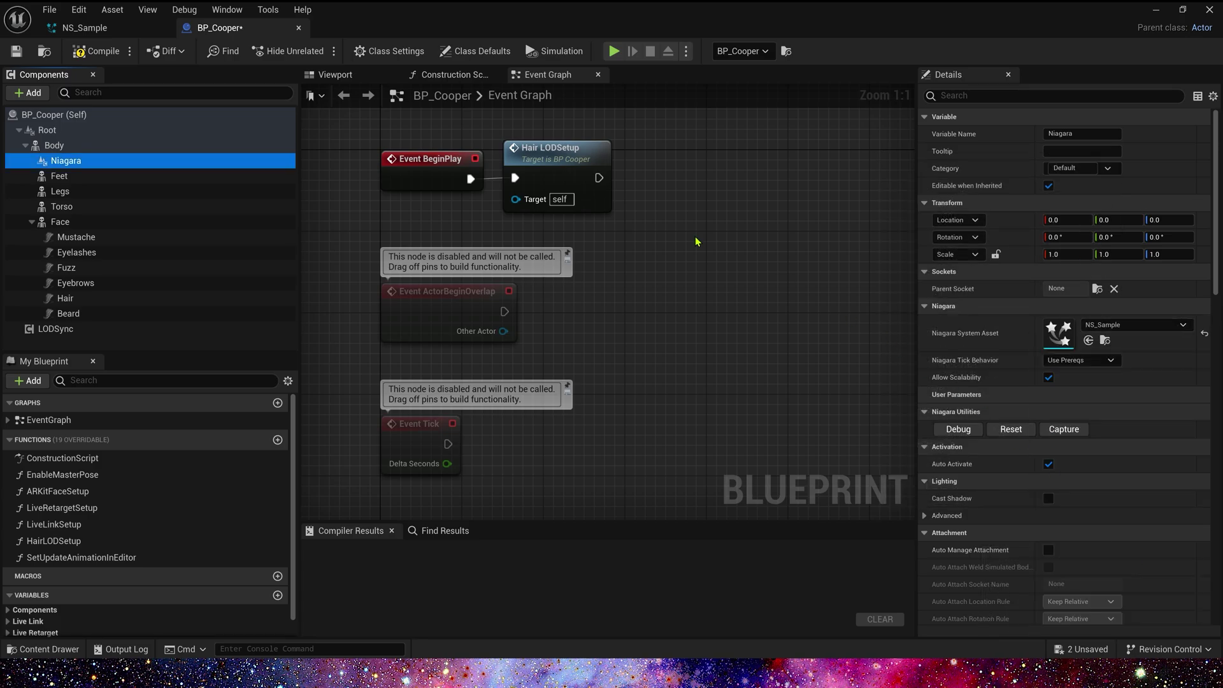
left_click(102, 52)
left_click(336, 74)
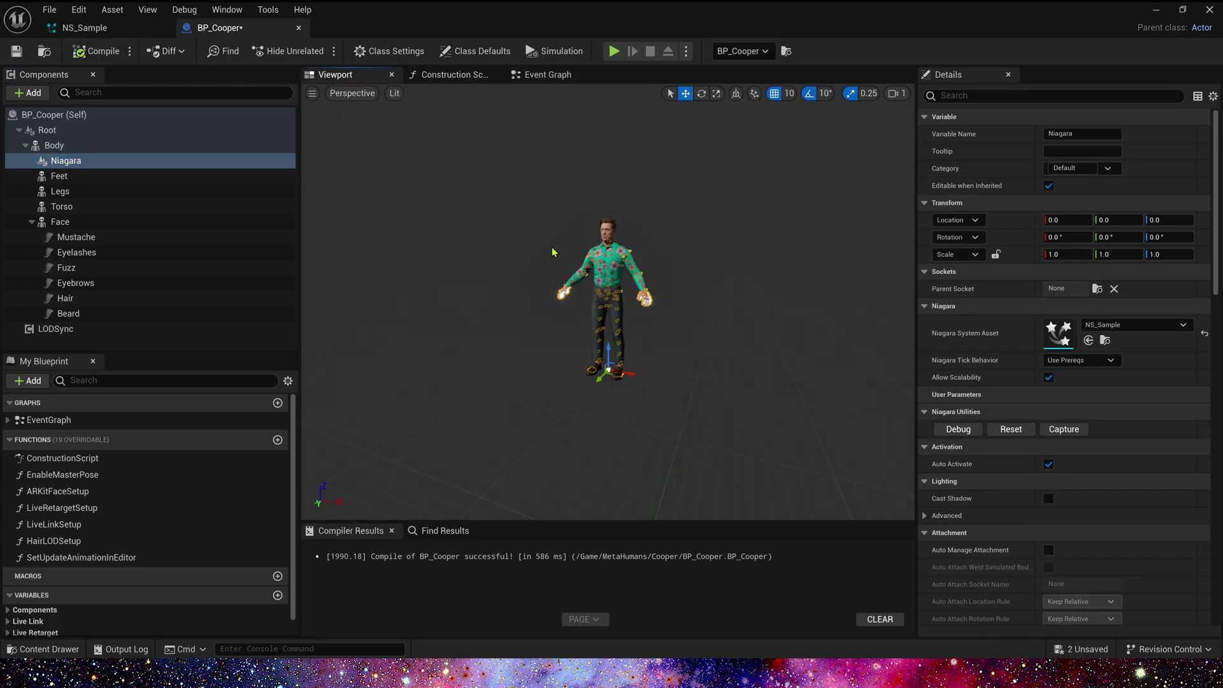
scroll(552, 248, "up", 5)
left_click_drag(497, 221, 637, 226)
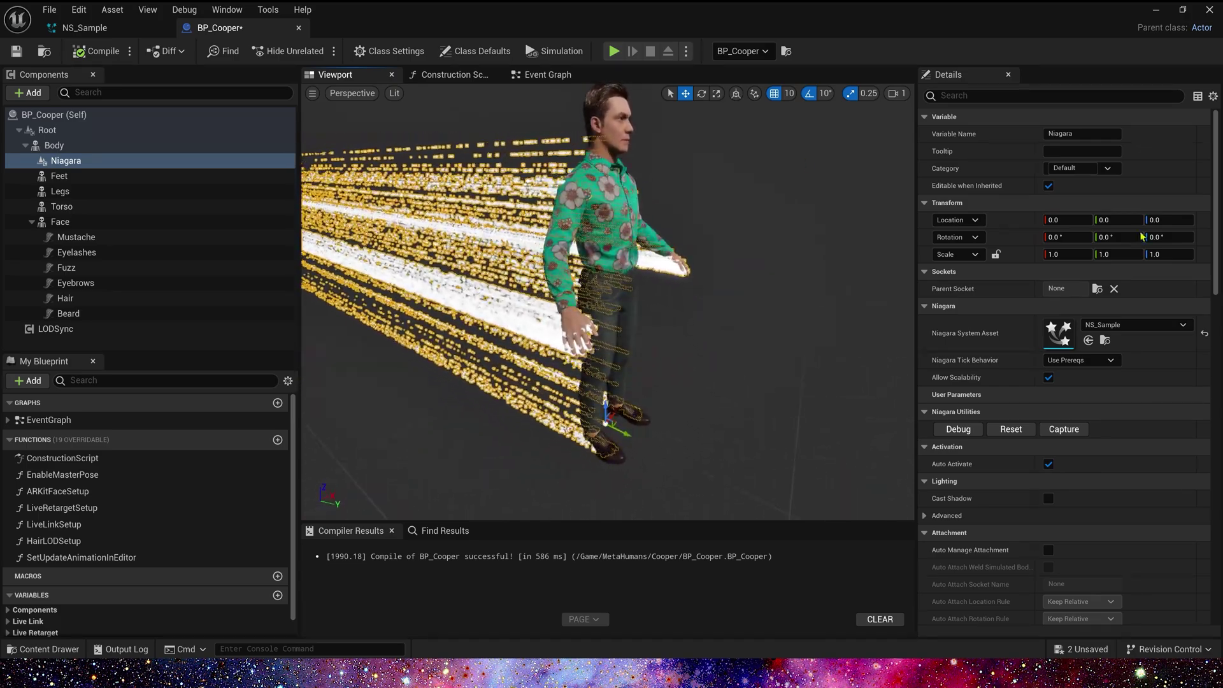
In NS_Sample, set Sample Skeletal Mesh's Mesh Sampling Type to Surface (Triangles) and check the effect on the character in BP_Cooper.
left_click(1056, 333)
double_click(1058, 331)
scroll(1013, 491, "down", 5)
left_click(981, 501)
left_click(974, 564)
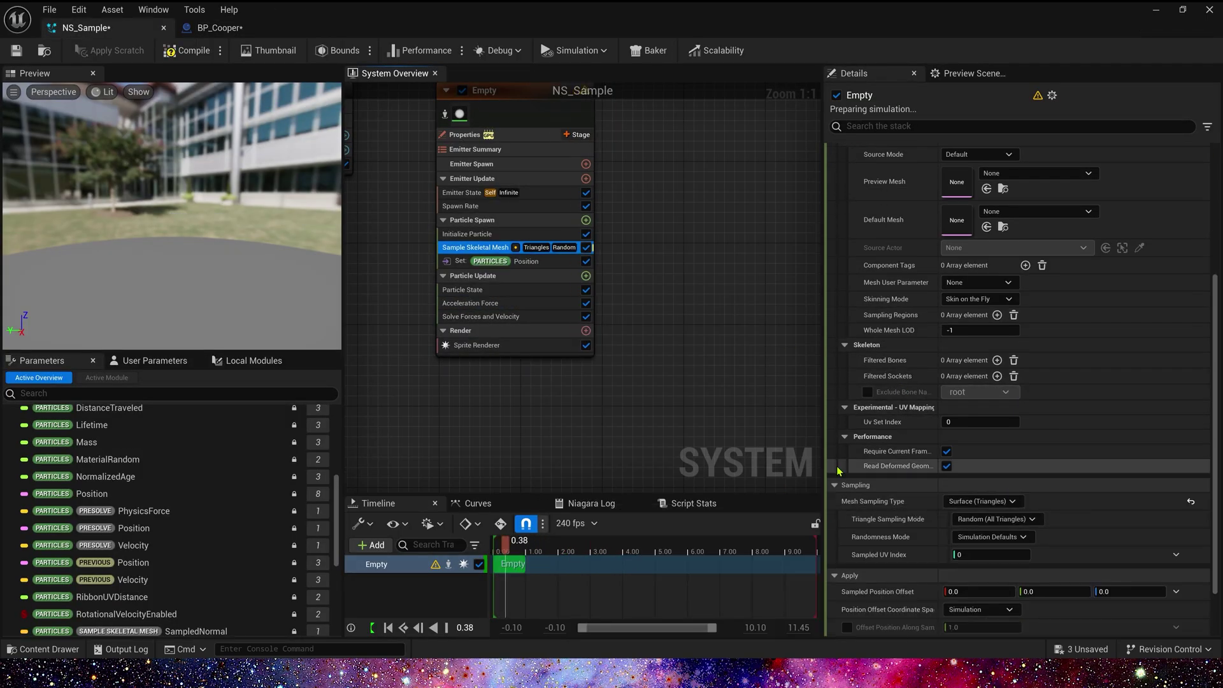
left_click(223, 28)
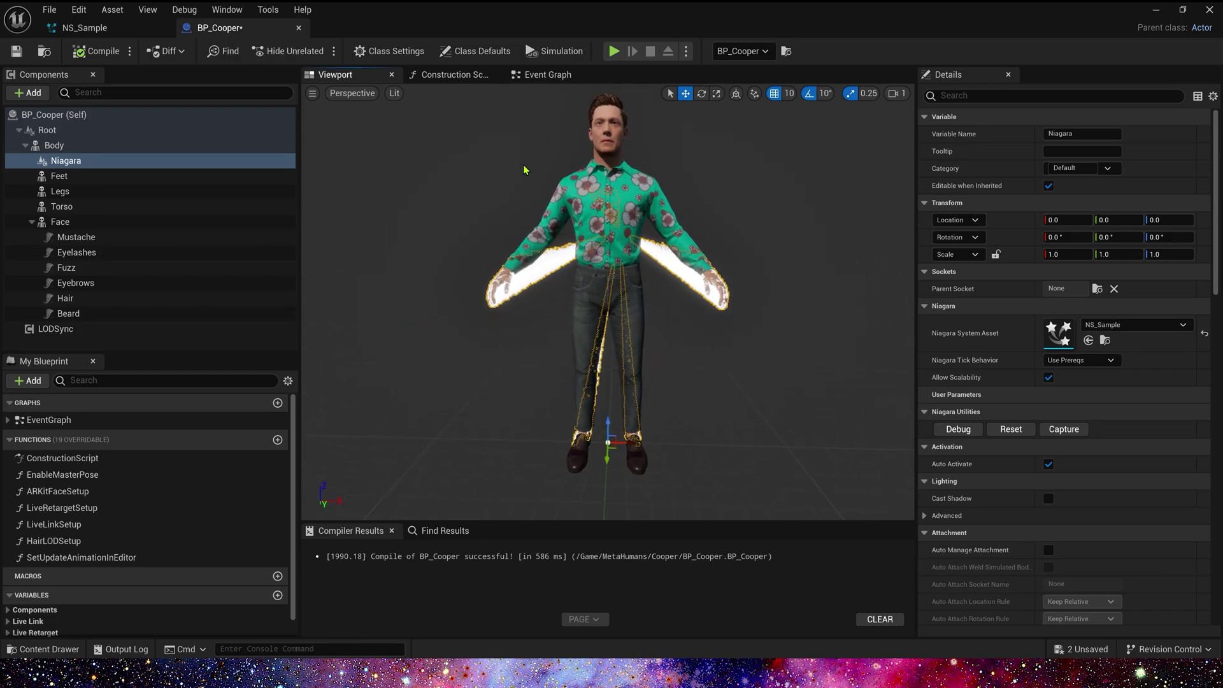
left_click_drag(522, 169, 350, 170, "alt")
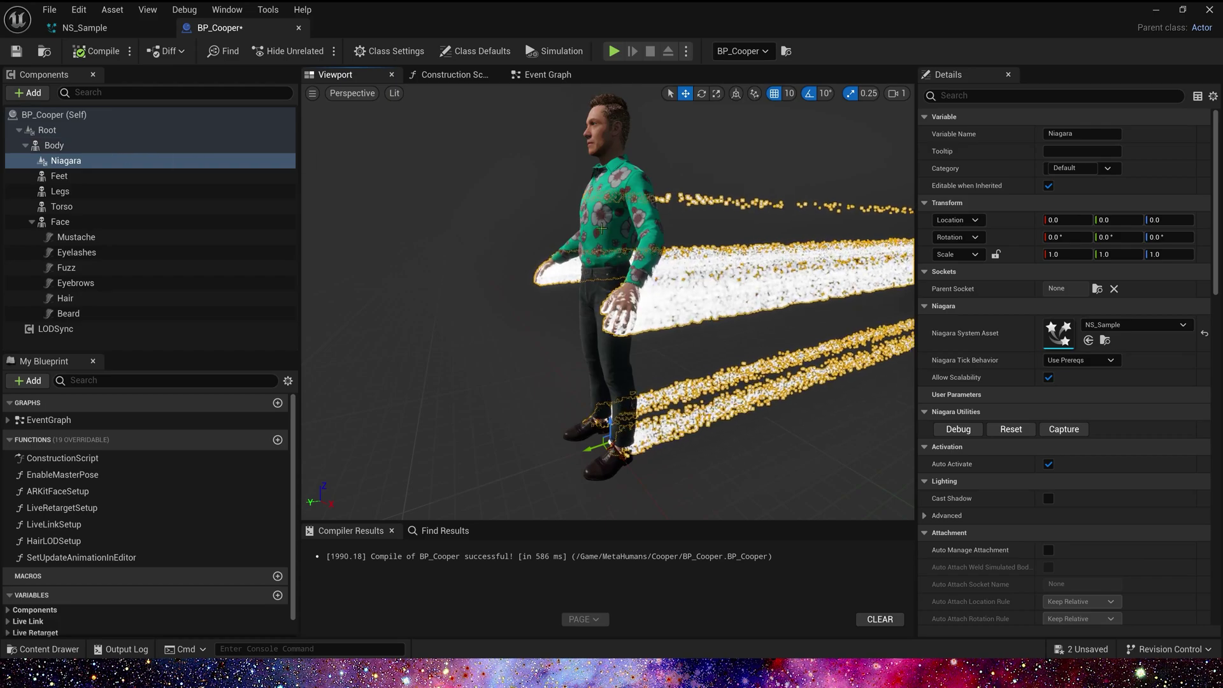
Reparent the Niagara component from Body to Torso, check the particles on the shirt, and save the blueprint.
left_click_drag(66, 161, 84, 210)
left_click_drag(392, 231, 669, 231, "alt")
left_click(17, 51)
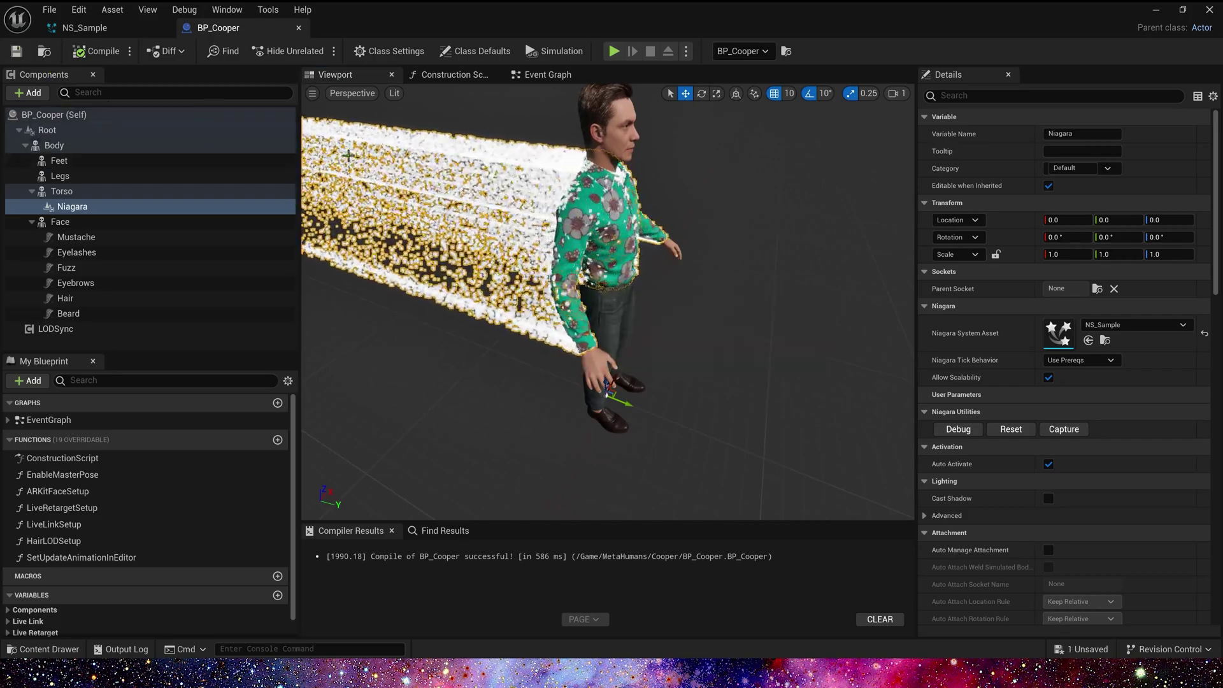
In BP_Cooper's Event Graph, add a Spawn System Attached node wired to the execution output of Hair LODSetup.
left_click(548, 74)
scroll(554, 368, "down", 2)
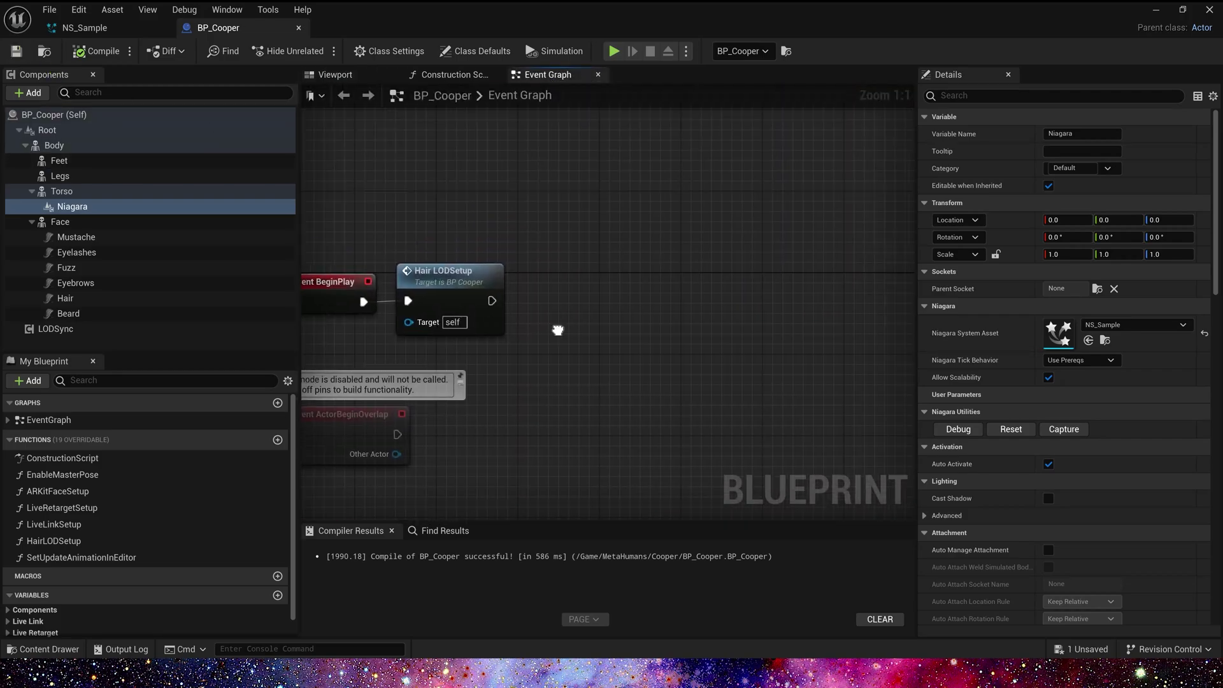
left_click_drag(432, 351, 573, 421)
right_click_drag(561, 278, 548, 220)
left_click(631, 314)
left_click_drag(581, 354, 721, 339)
type("spawn")
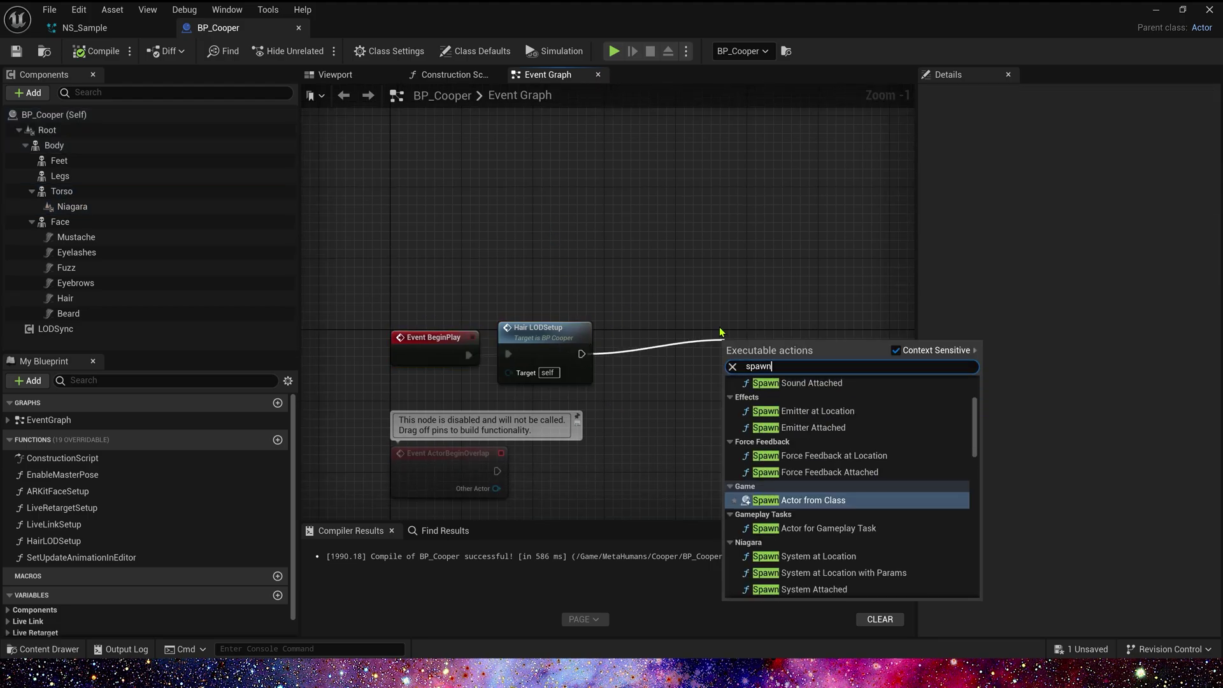
type("s")
left_click(842, 487)
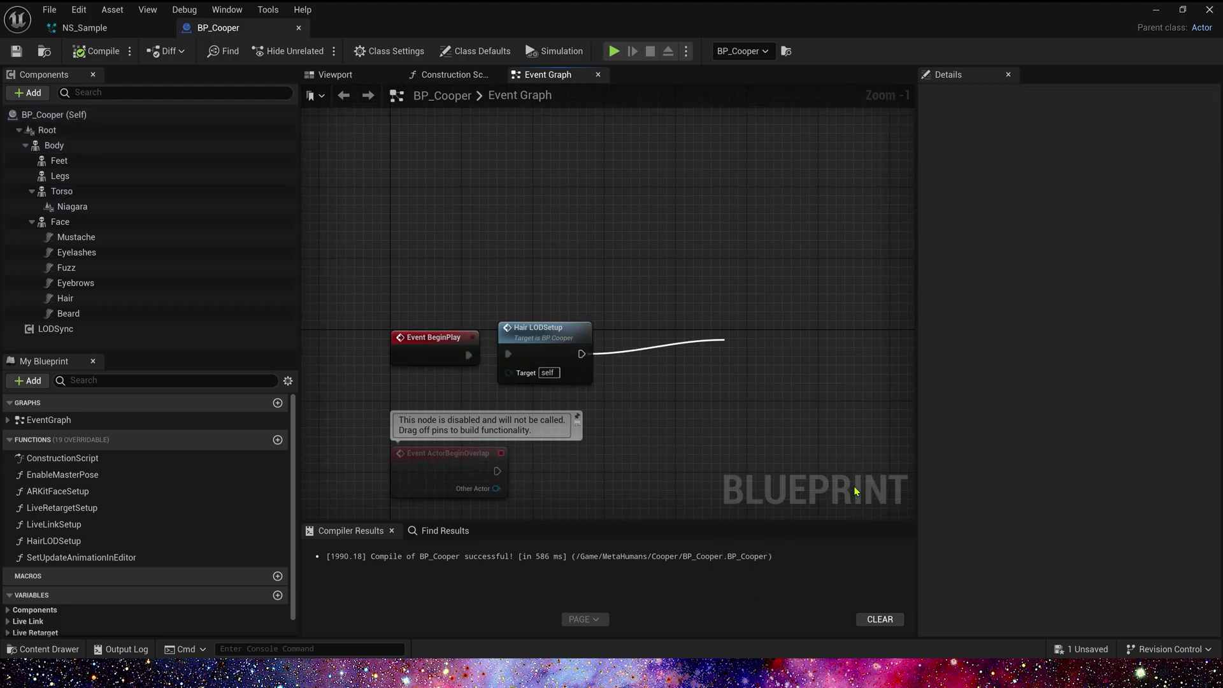
right_click_drag(797, 347, 688, 245)
Set the Spawn System Attached node's System Template to NS_Sample and connect Body to Attach to Component.
left_click(656, 270)
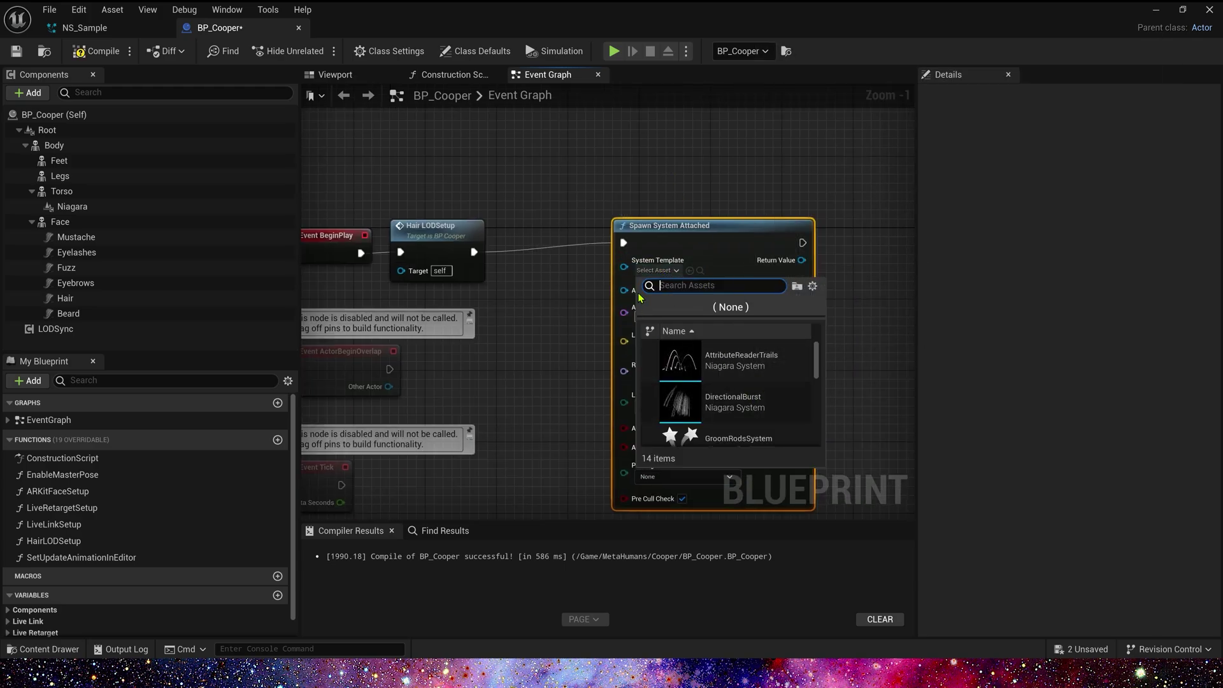
type("sample")
left_click(725, 360)
left_click_drag(705, 227, 750, 227)
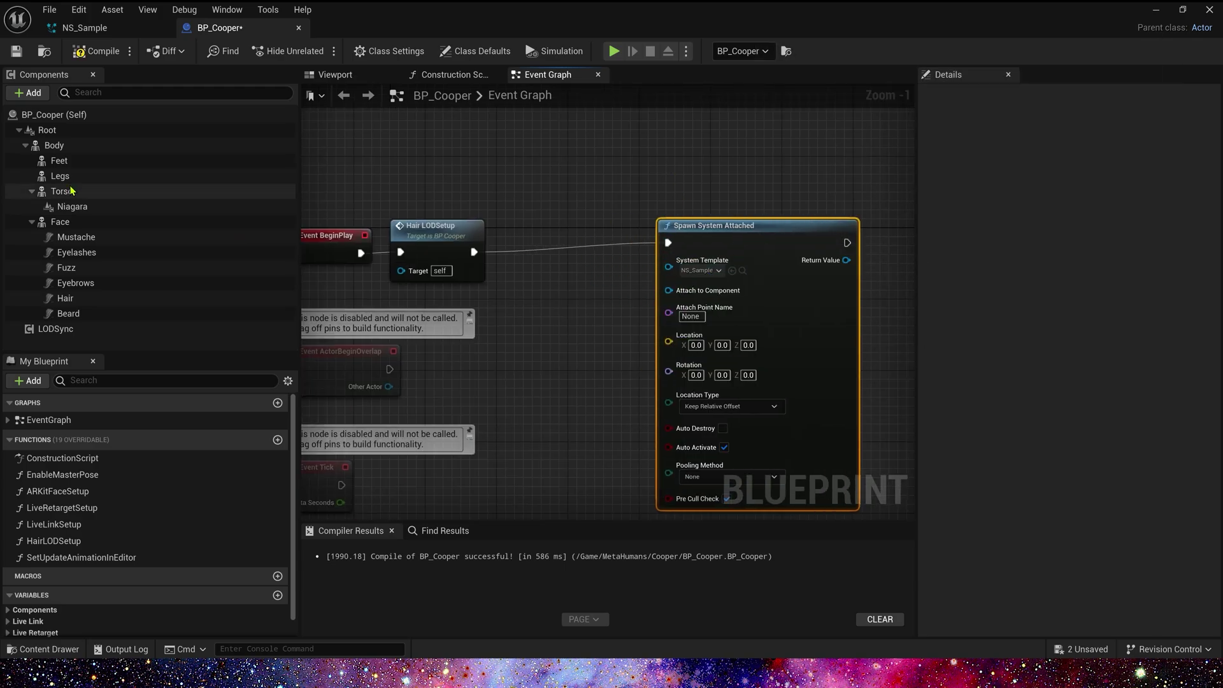
left_click_drag(54, 145, 696, 290)
Disconnect the execution input of Spawn System Attached from Hair LODSetup, then compile and save the blueprint.
left_click(824, 426, "shift")
left_click(668, 244, "alt")
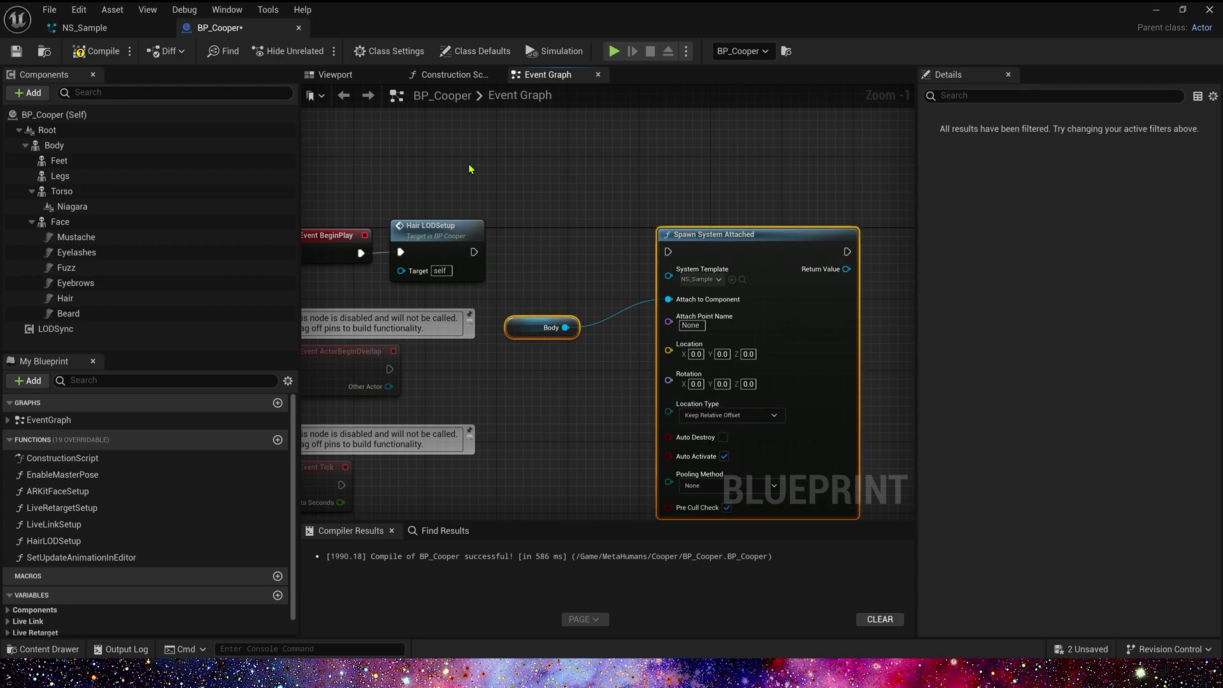
left_click(13, 53)
scroll(515, 213, "down", 2)
right_click_drag(516, 212, 666, 194)
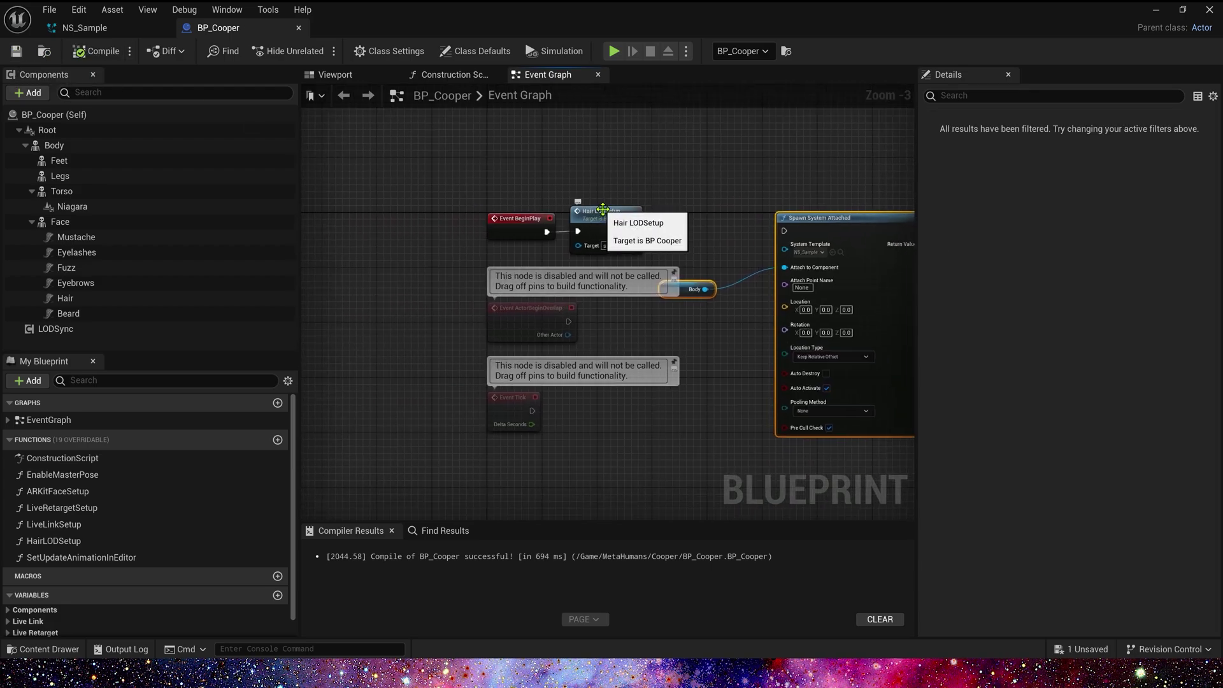
Return to the level, reopen NS_Sample, and add a new scratch pad module to the emitter's Particle Spawn stage.
left_click(1156, 11)
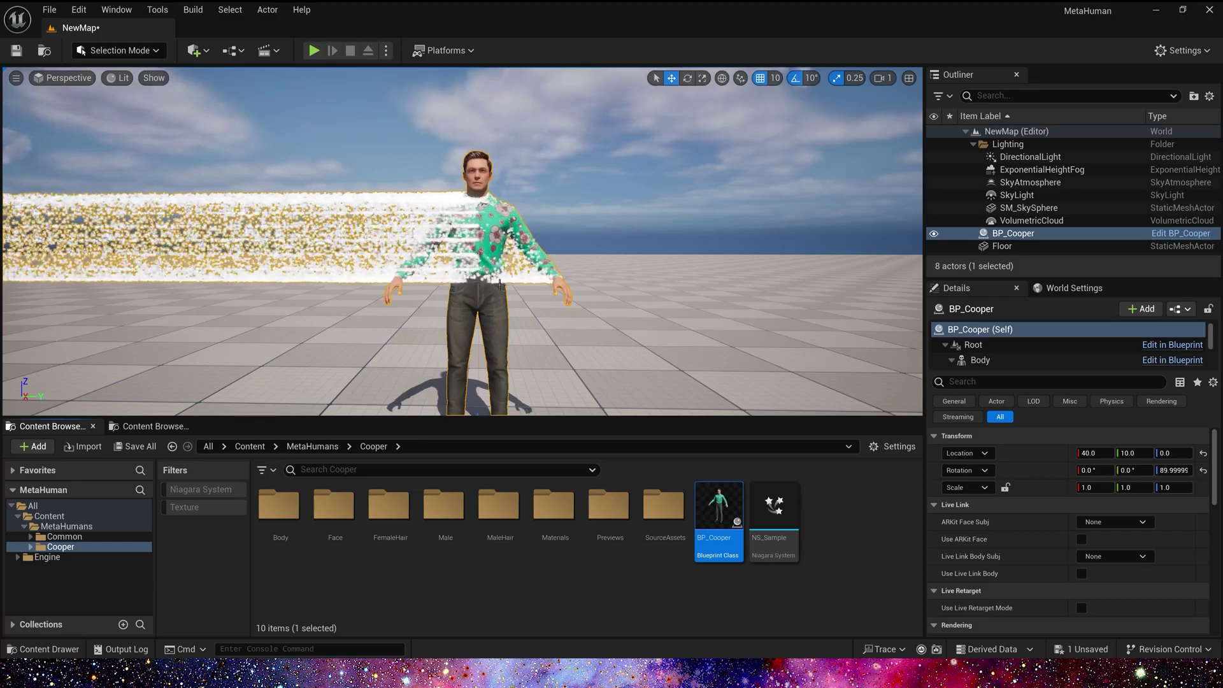
scroll(485, 304, "up", 3)
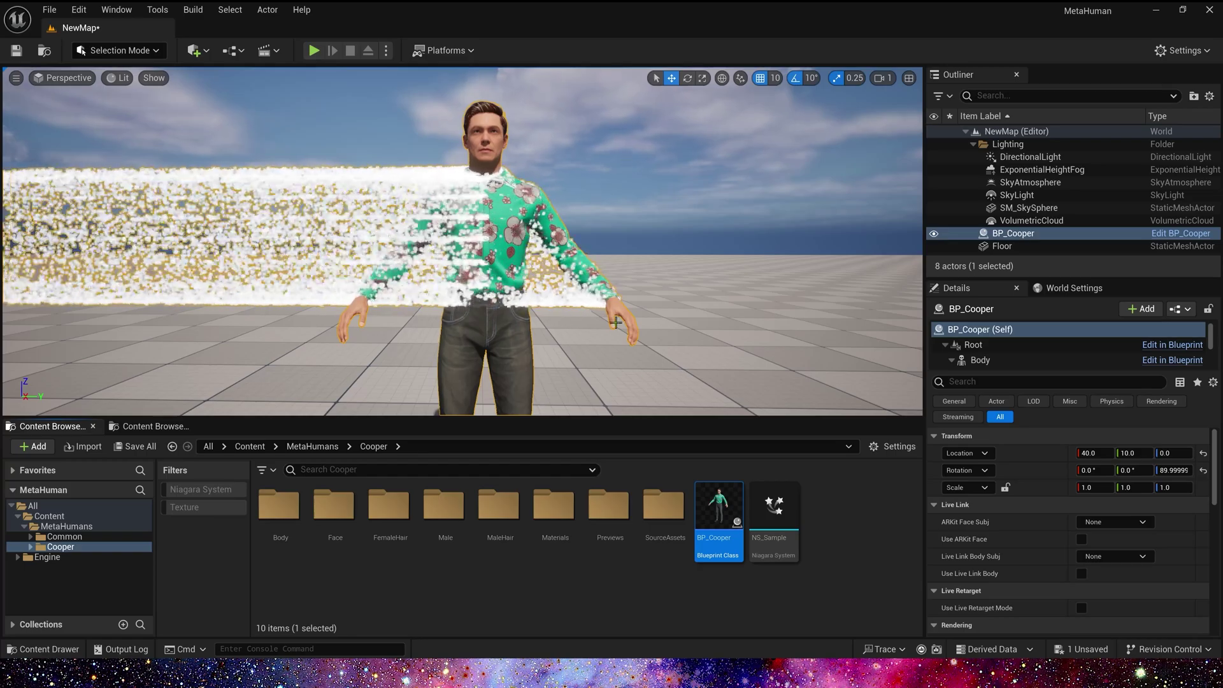
double_click(771, 529)
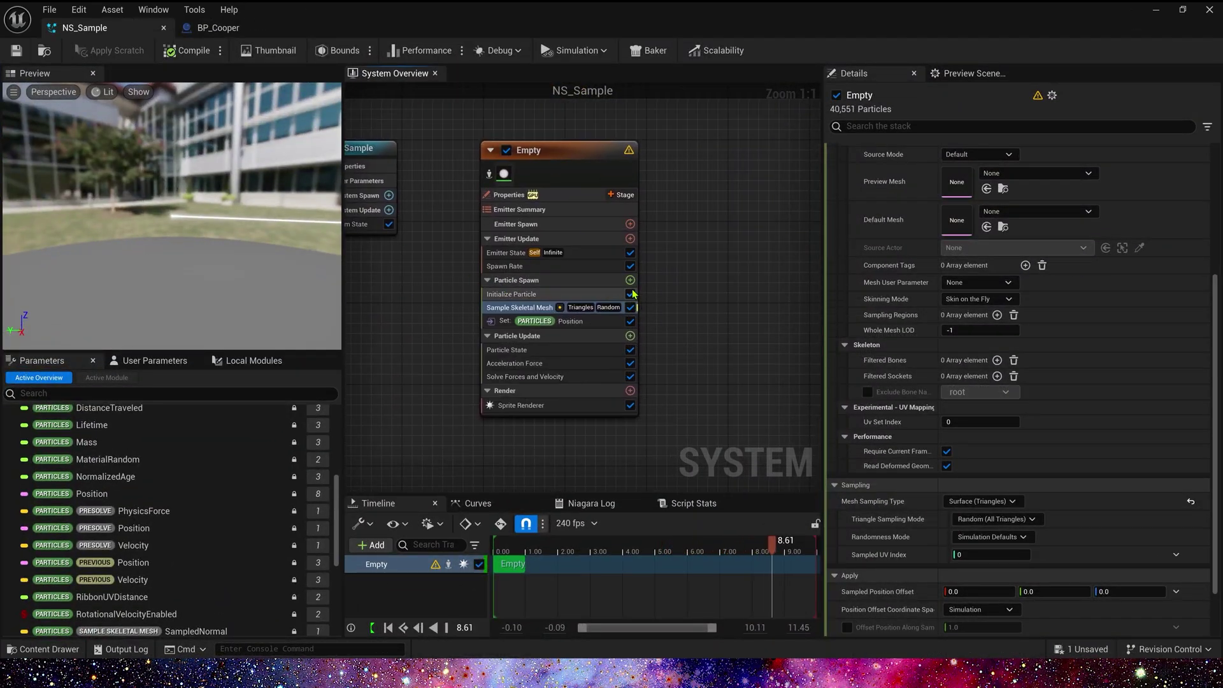
left_click(629, 280)
scroll(484, 471, "down", 10)
left_click(449, 570)
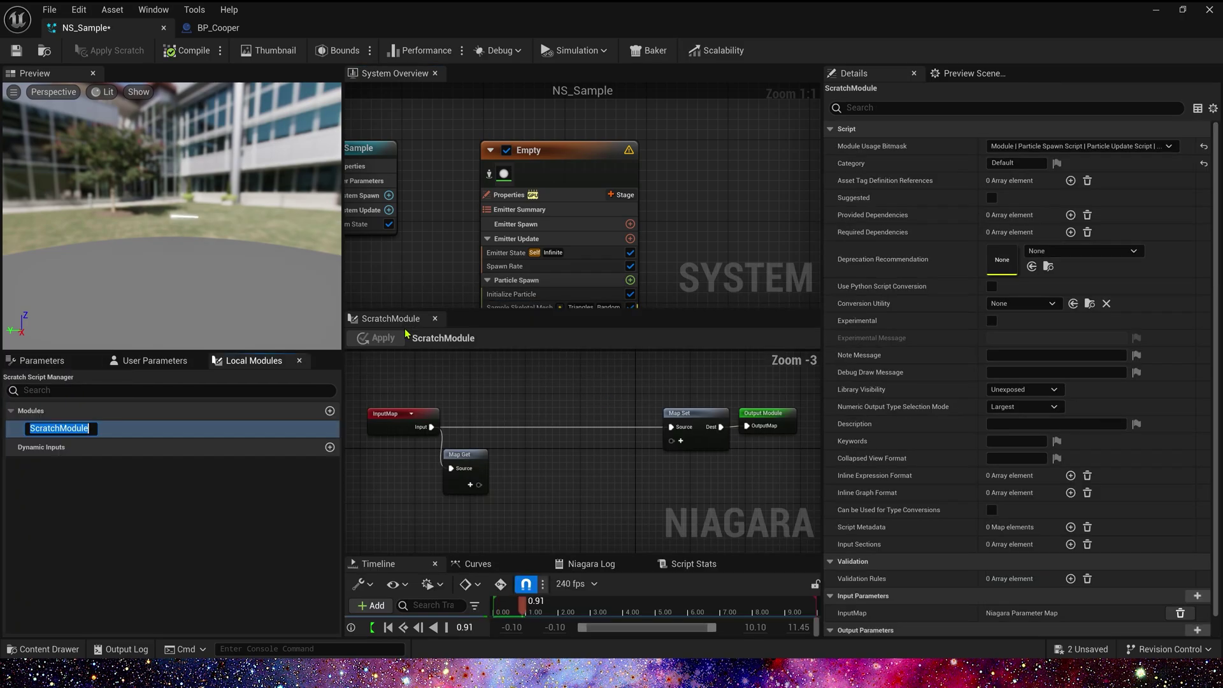
Detach the ScratchModule graph into its own maximized window.
left_click_drag(397, 322, 494, 190)
double_click(644, 193)
right_click_drag(257, 116, 652, 281)
scroll(652, 281, "up", 3)
right_click_drag(505, 406, 485, 333)
Add a GBuffer data interface input and the PARTICLES Position parameter to the Map Get node.
left_click(439, 303)
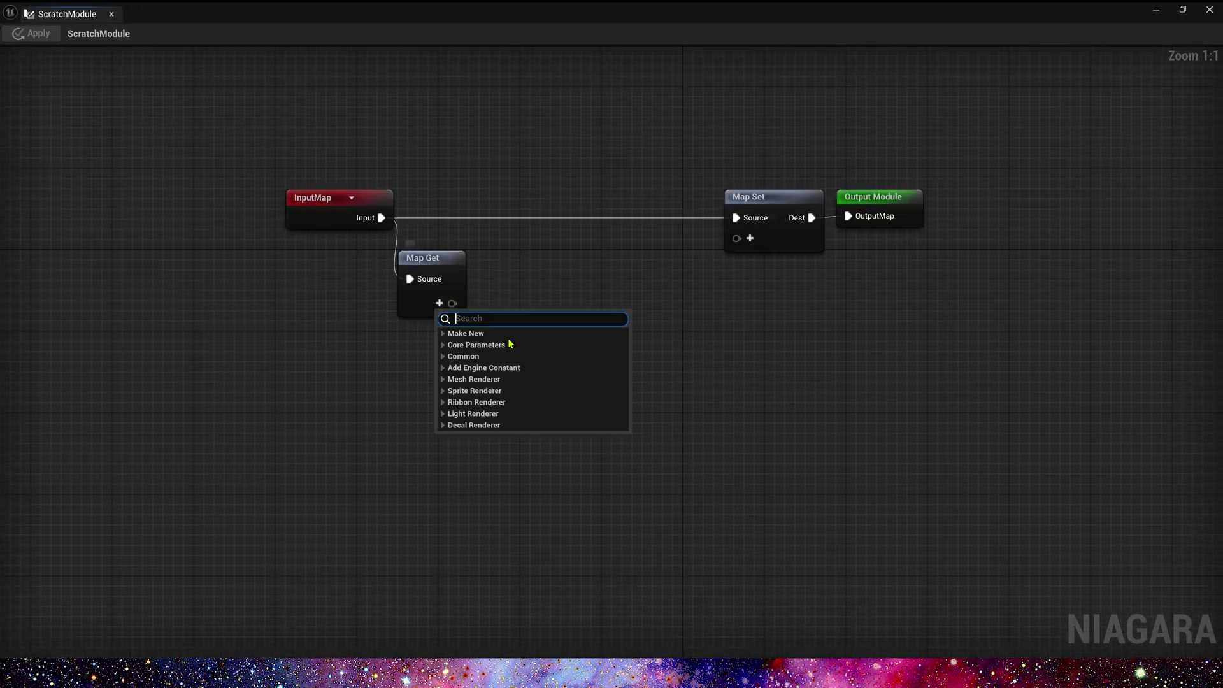
type("gbu")
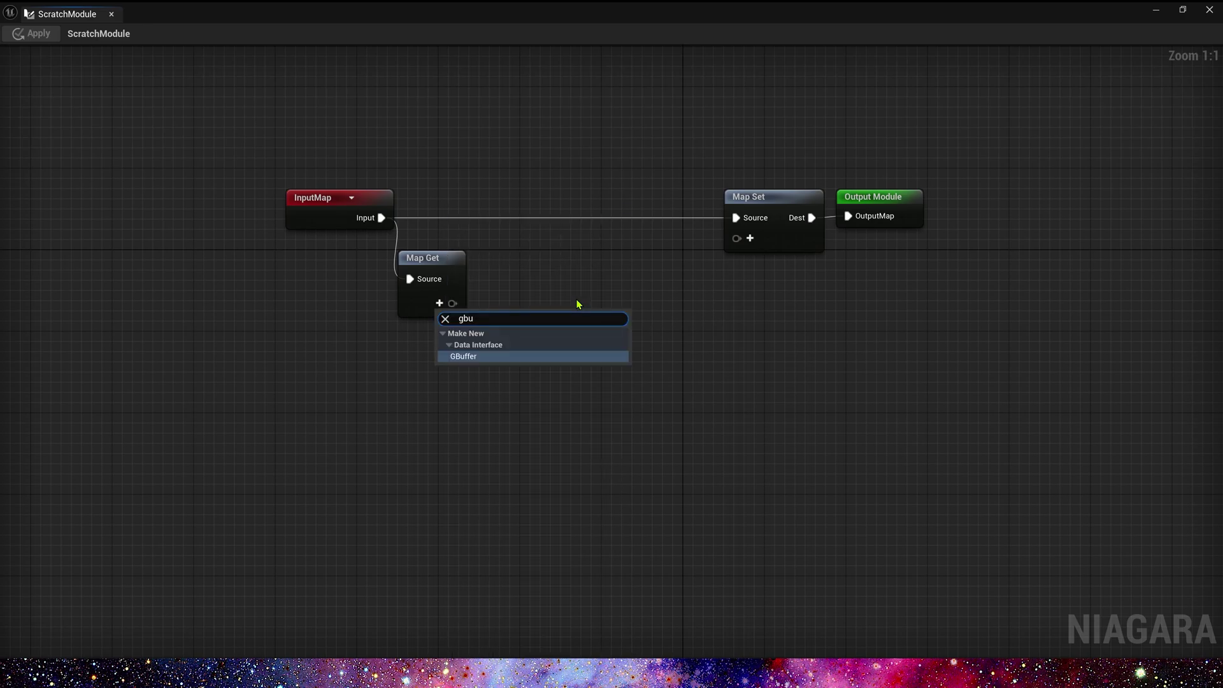
left_click(473, 358)
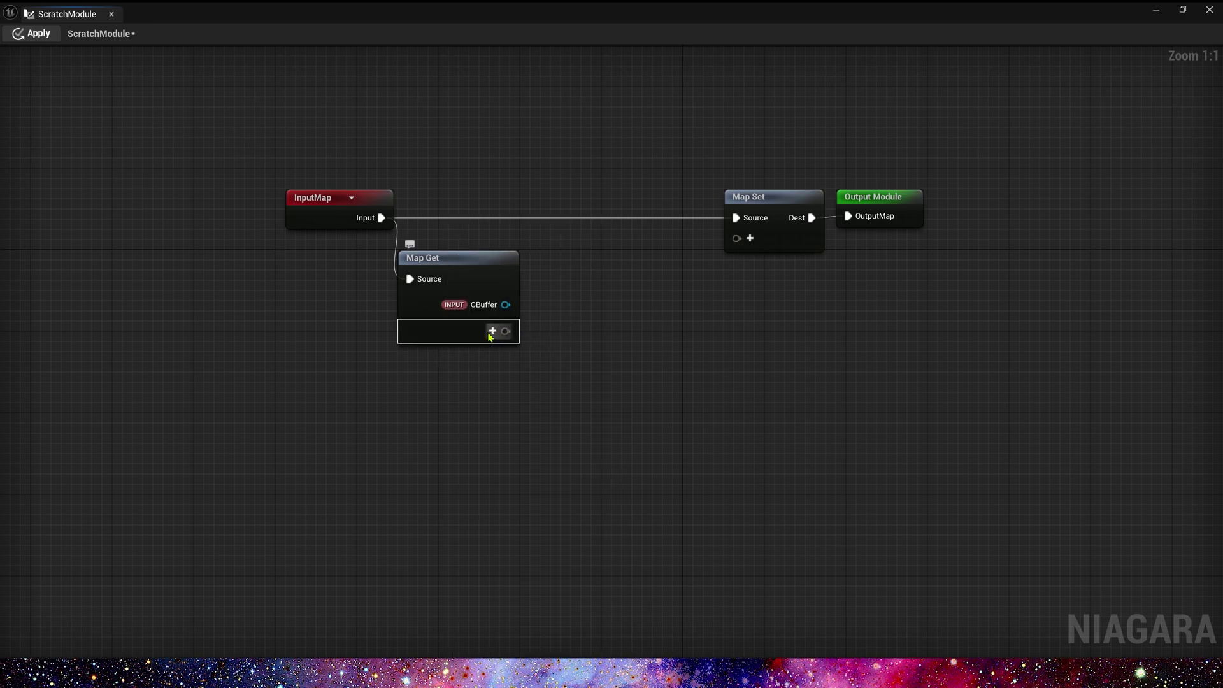
left_click(491, 331)
type("po")
left_click(576, 468)
right_click_drag(616, 361, 515, 363)
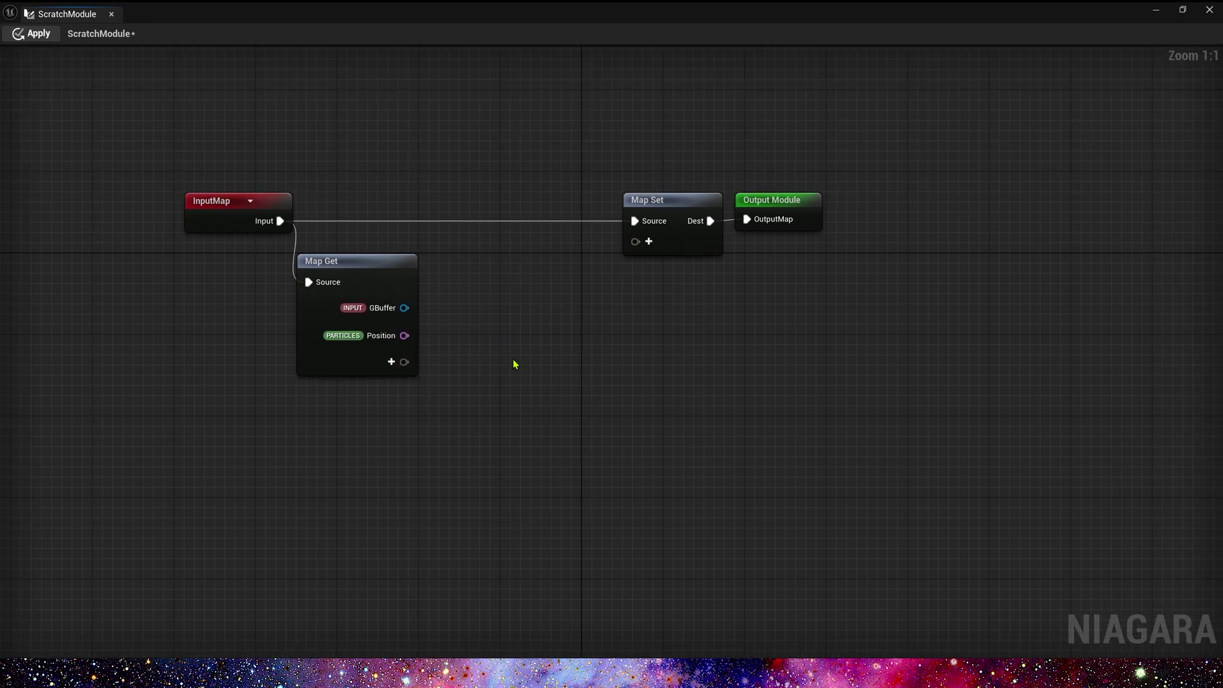
Shift the Map Set and Output Module nodes aside and add a Decode Scene Color node fed by GBuffer.
left_click_drag(577, 158, 889, 323)
left_click_drag(675, 198, 777, 199)
left_click(469, 299)
left_click_drag(417, 304, 547, 306)
type("dec")
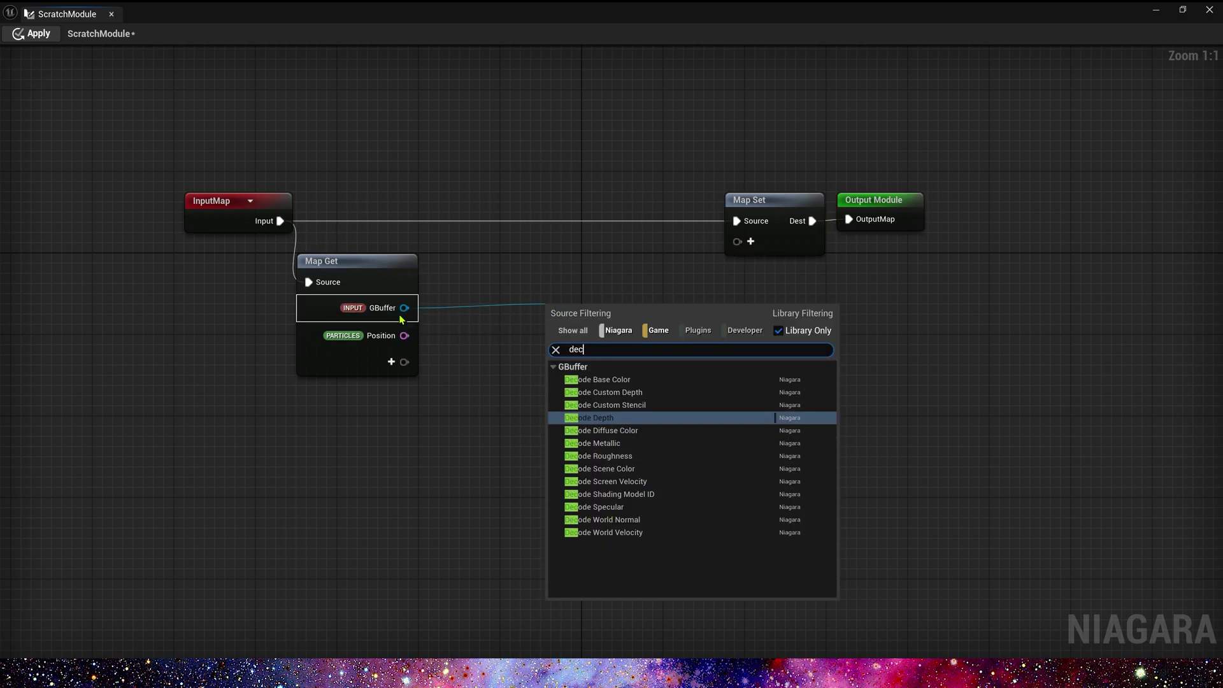
left_click(635, 470)
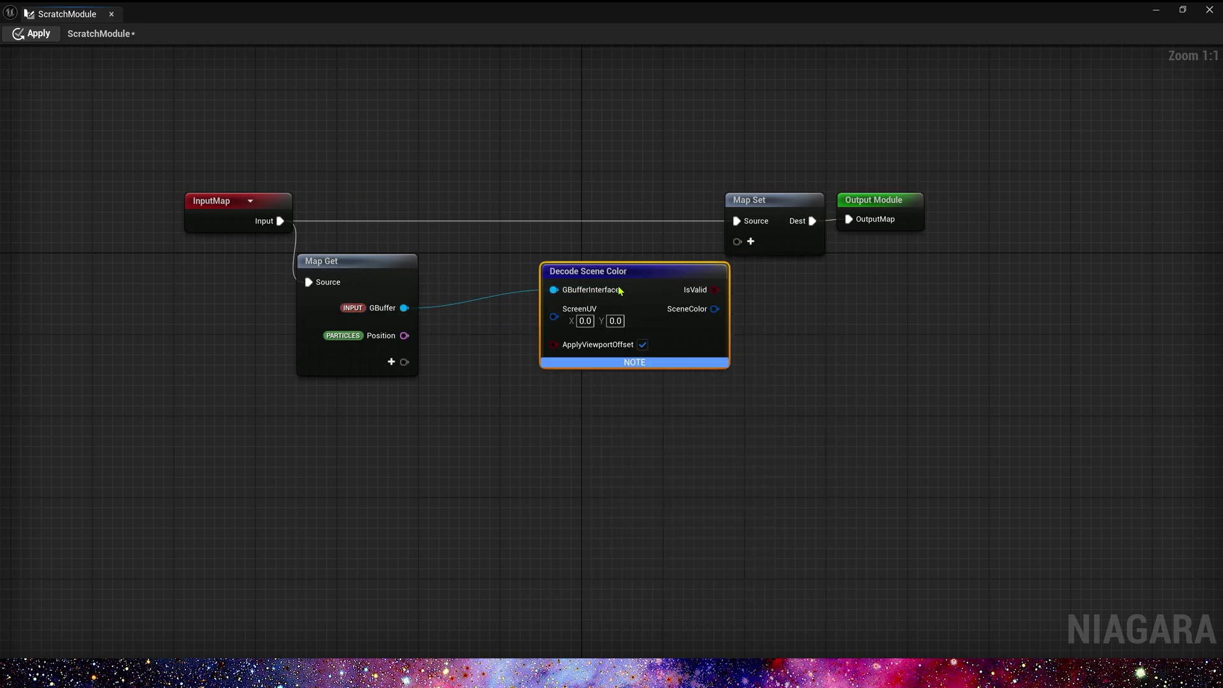
Add Decode Metallic and Decode Roughness nodes fed by GBuffer below Decode Scene Color.
right_click_drag(404, 308, 351, 237)
left_click_drag(352, 238, 572, 342)
type("de")
left_click(598, 236)
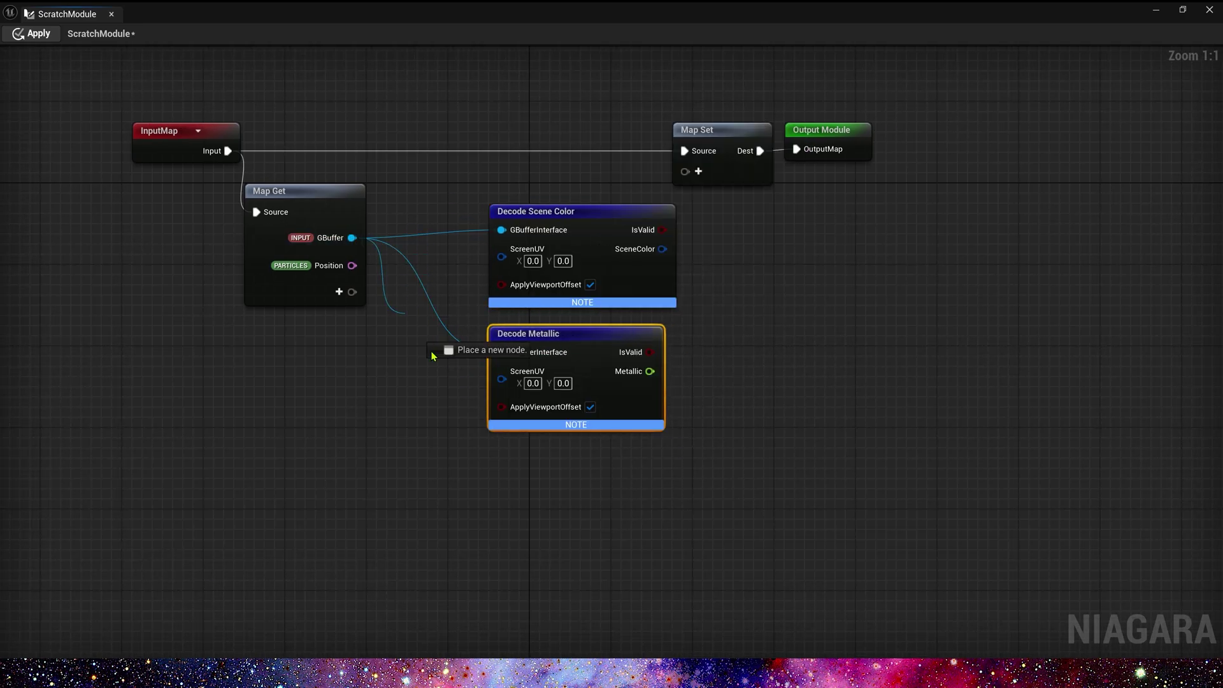
left_click_drag(465, 397, 466, 397)
left_click(605, 312)
left_click_drag(582, 469, 571, 530)
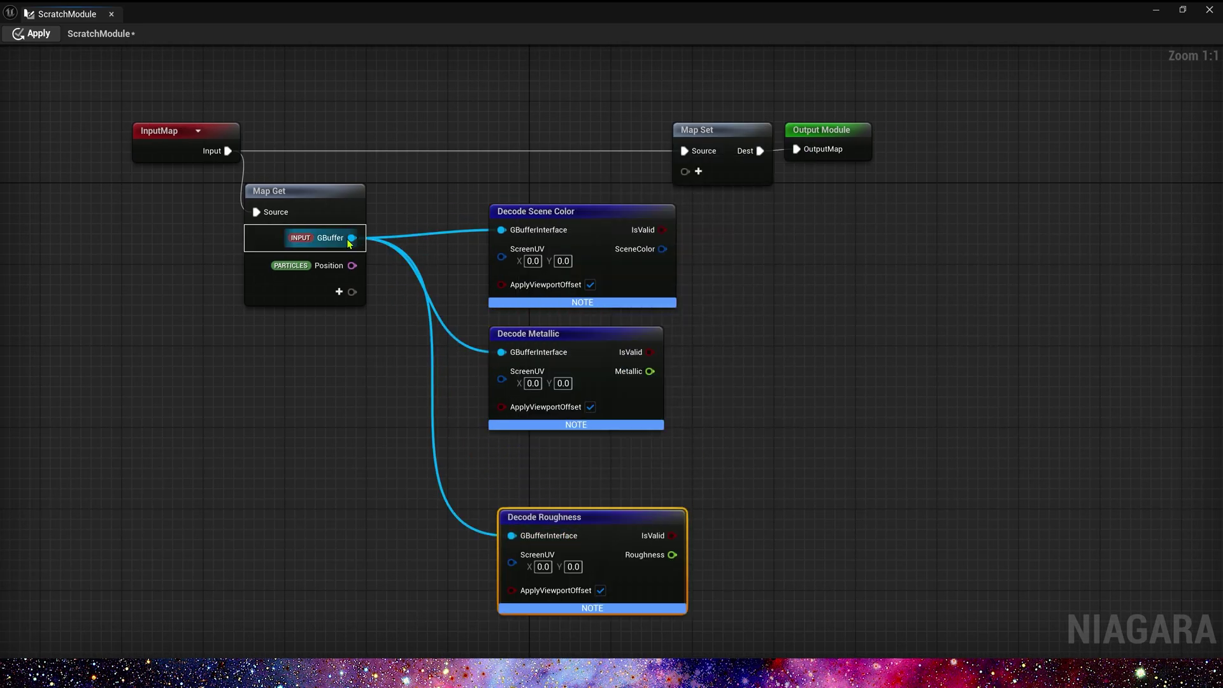
Add a Decode Specular node fed by GBuffer and place it between the metallic and roughness nodes.
left_click_drag(347, 239, 524, 444)
type("de")
left_click(741, 352)
right_click_drag(709, 445, 660, 253)
left_click_drag(527, 341, 459, 312)
left_click_drag(439, 288, 551, 433)
left_click(682, 303)
left_click_drag(555, 306, 535, 277)
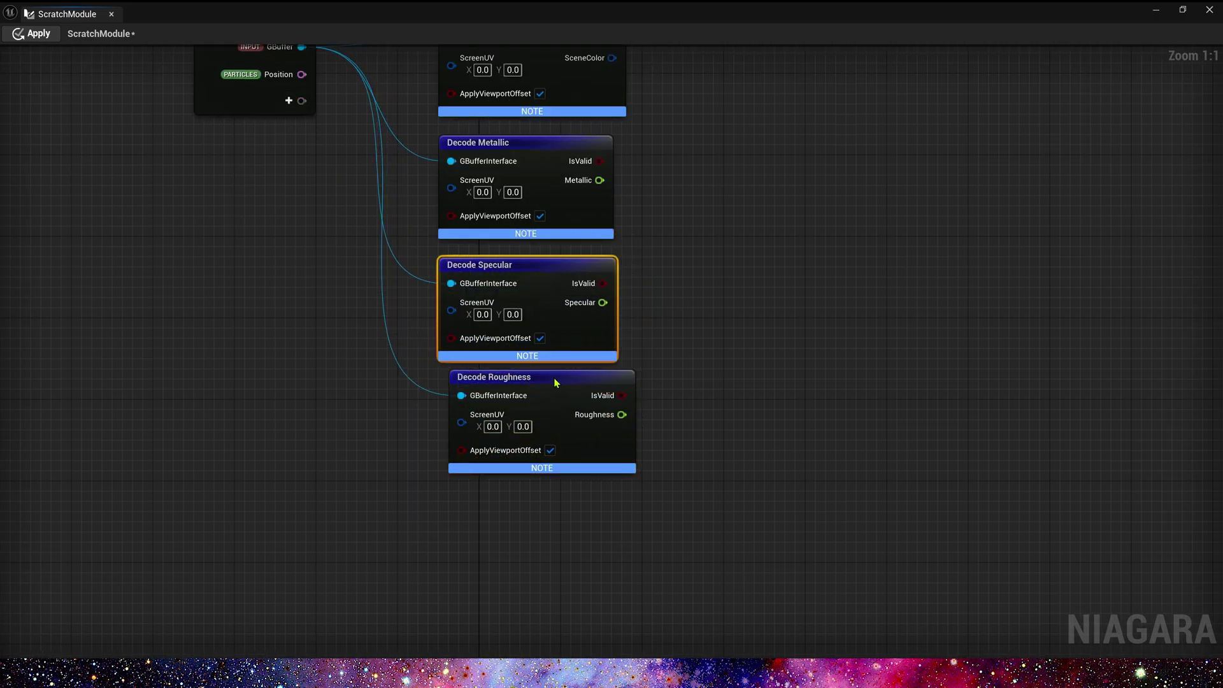
Align the Decode Specular and Decode Roughness nodes in one column with the other decode nodes.
left_click_drag(553, 383, 543, 384)
right_click_drag(668, 215, 646, 344)
scroll(645, 344, "down", 1)
left_click_drag(532, 400, 532, 391)
right_click_drag(600, 306, 593, 361)
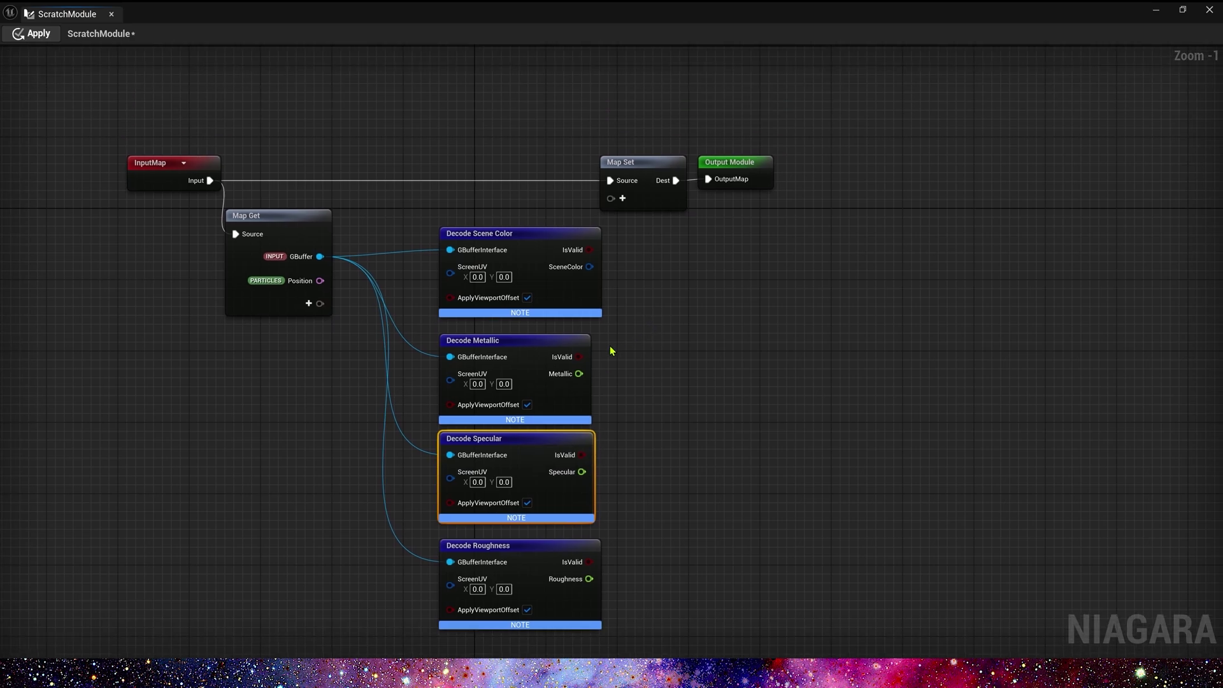
right_click_drag(413, 184, 471, 143)
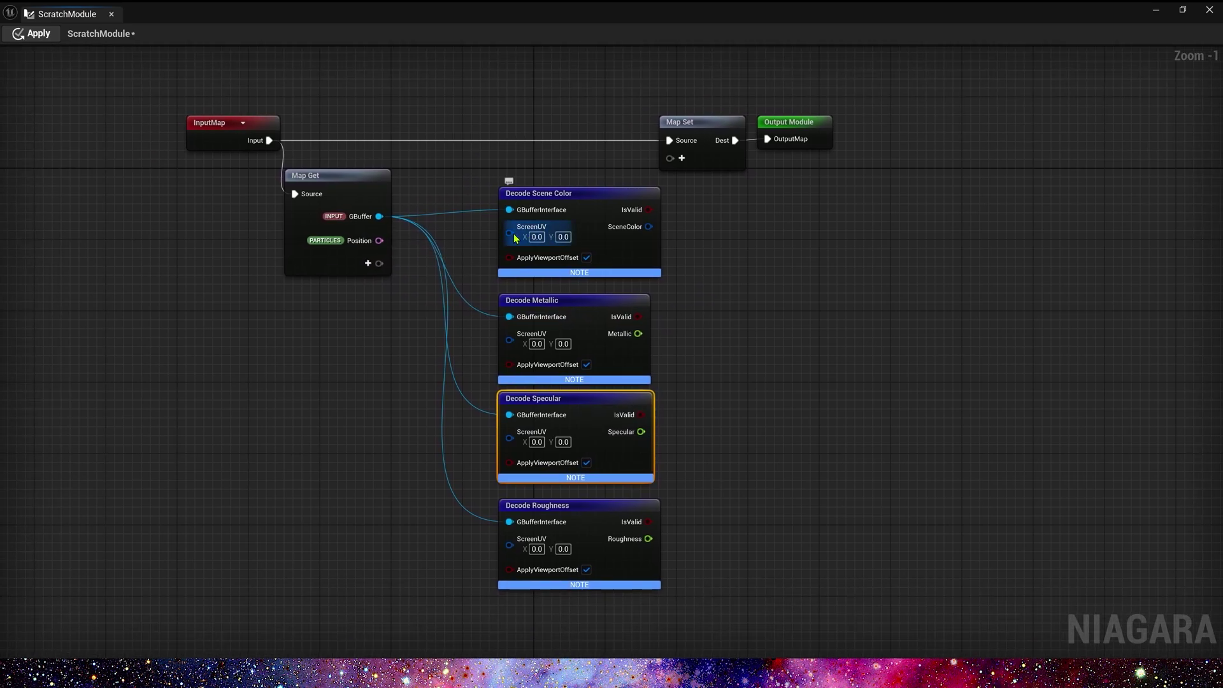
Move the InputMap and Map Get nodes farther away from the decode nodes to make room.
left_click_drag(175, 96, 392, 263)
left_click_drag(347, 180, 221, 172)
left_click_drag(309, 84, 81, 297)
left_click_drag(216, 168, 190, 178)
left_click(258, 186)
Add a World Position to Screen UV node fed by PARTICLES Position and arrange it with its conversion node below Map Get.
left_click_drag(229, 241, 309, 316)
type("wo")
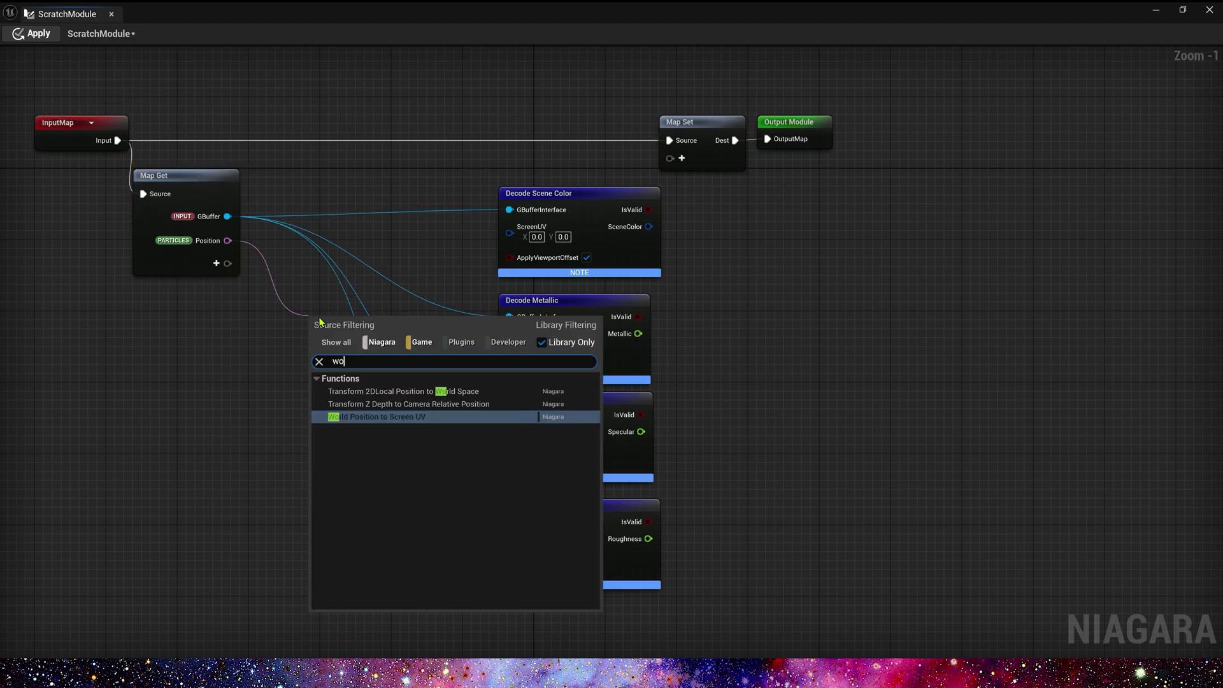
type("rl")
left_click(381, 419)
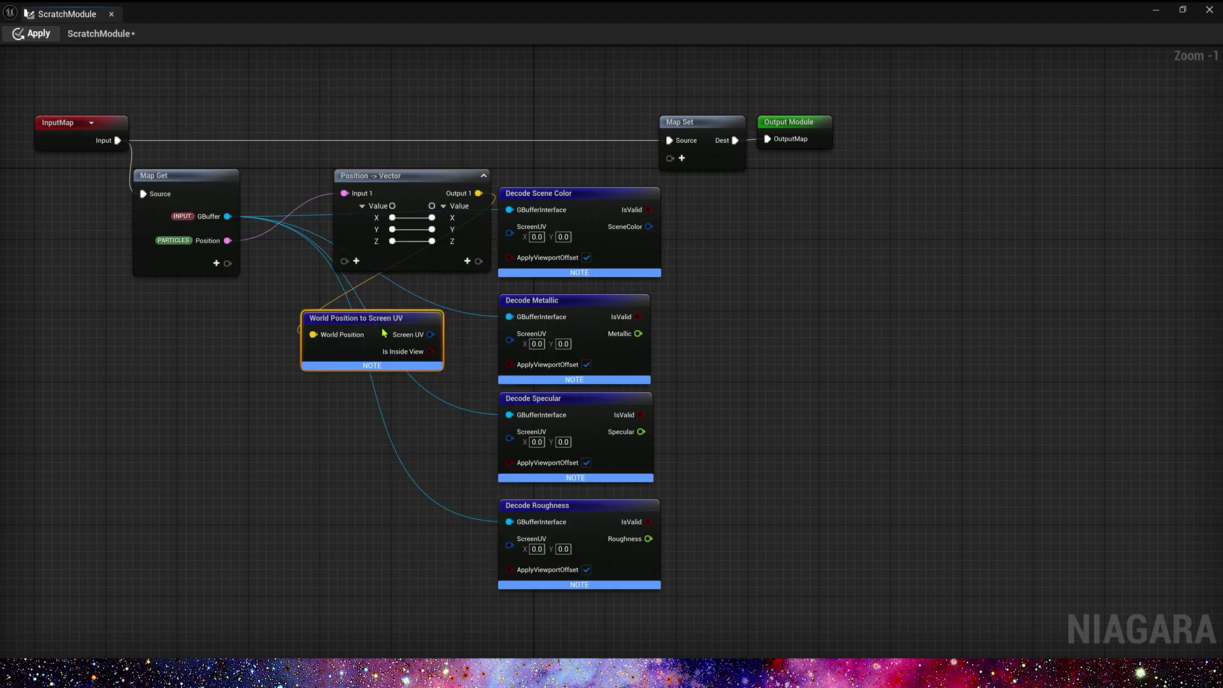
left_click_drag(366, 331, 331, 467)
left_click_drag(395, 187, 149, 464)
Connect the Screen UV output to the ScreenUV inputs of all four decode nodes.
left_click_drag(394, 469, 509, 232)
left_click_drag(510, 342, 512, 438)
left_click_drag(387, 467, 515, 545)
Move the Map Set and Output Module nodes farther away from the decode nodes.
right_click_drag(768, 356, 602, 440)
left_click_drag(531, 118, 763, 309)
left_click_drag(540, 209, 808, 200)
left_click(632, 235)
Add the PARTICLES Color and PARTICLES DynamicMaterialParameter parameters to the Map Set node.
left_click(783, 234)
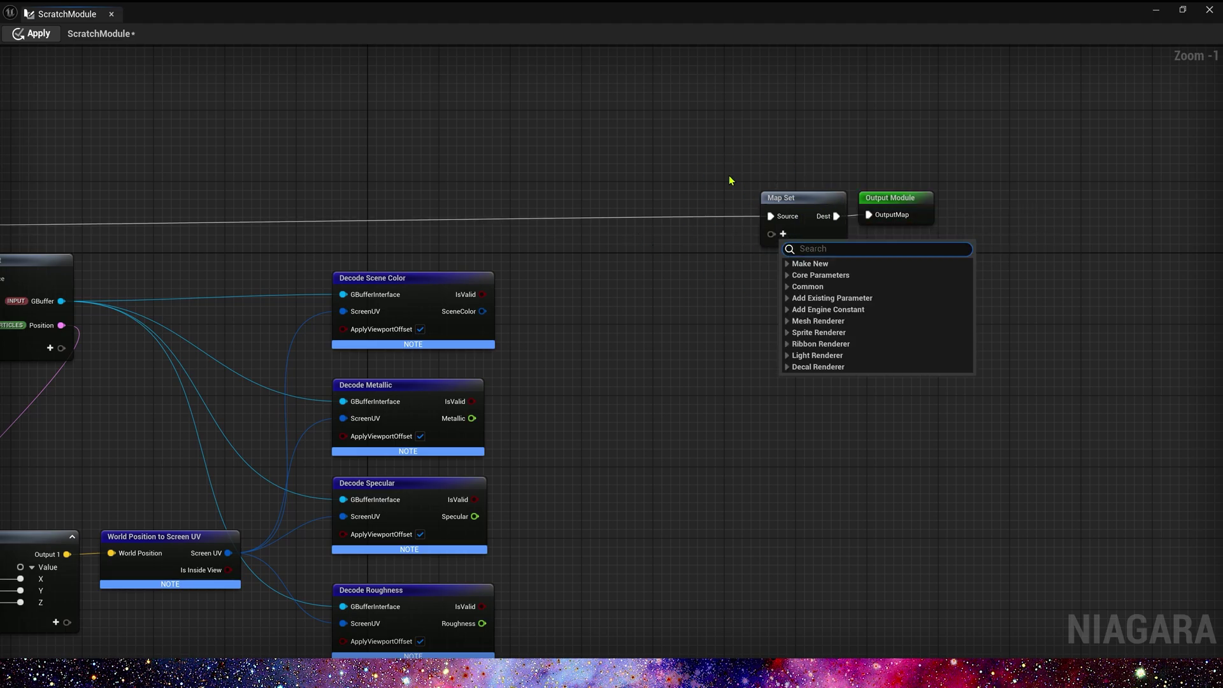
type("po")
key("BackSpace")
key("BackSpace")
type("color")
key("Return")
left_click(783, 254)
type("dy")
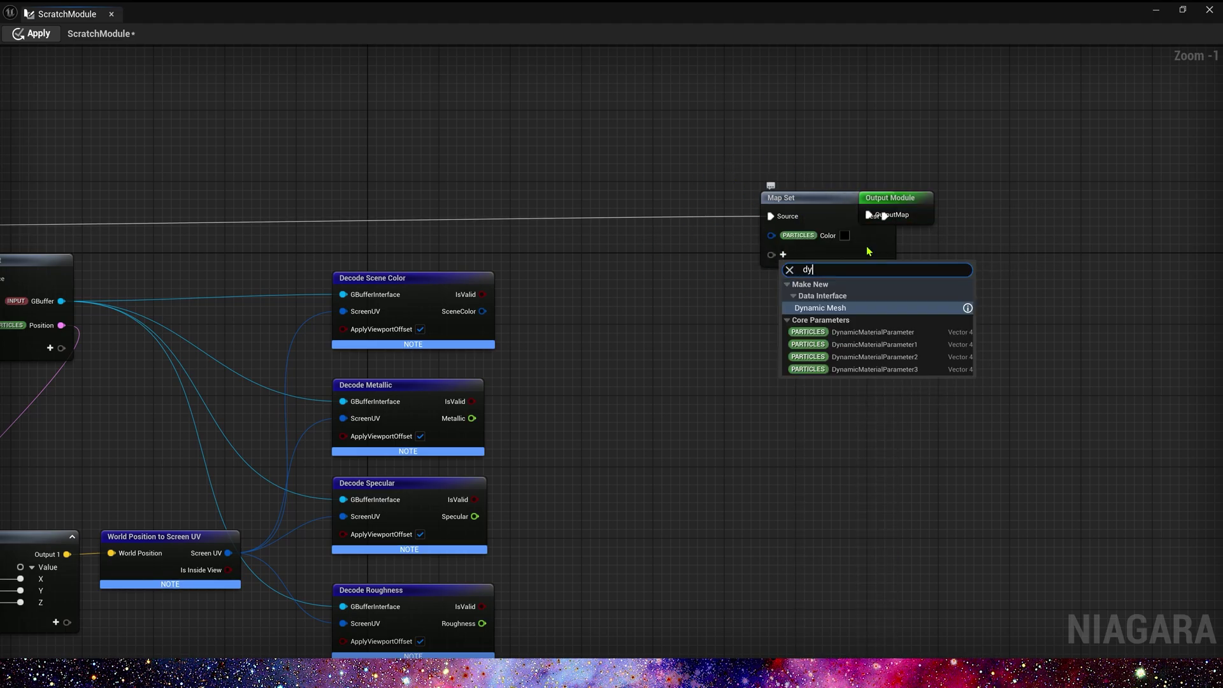
left_click(873, 332)
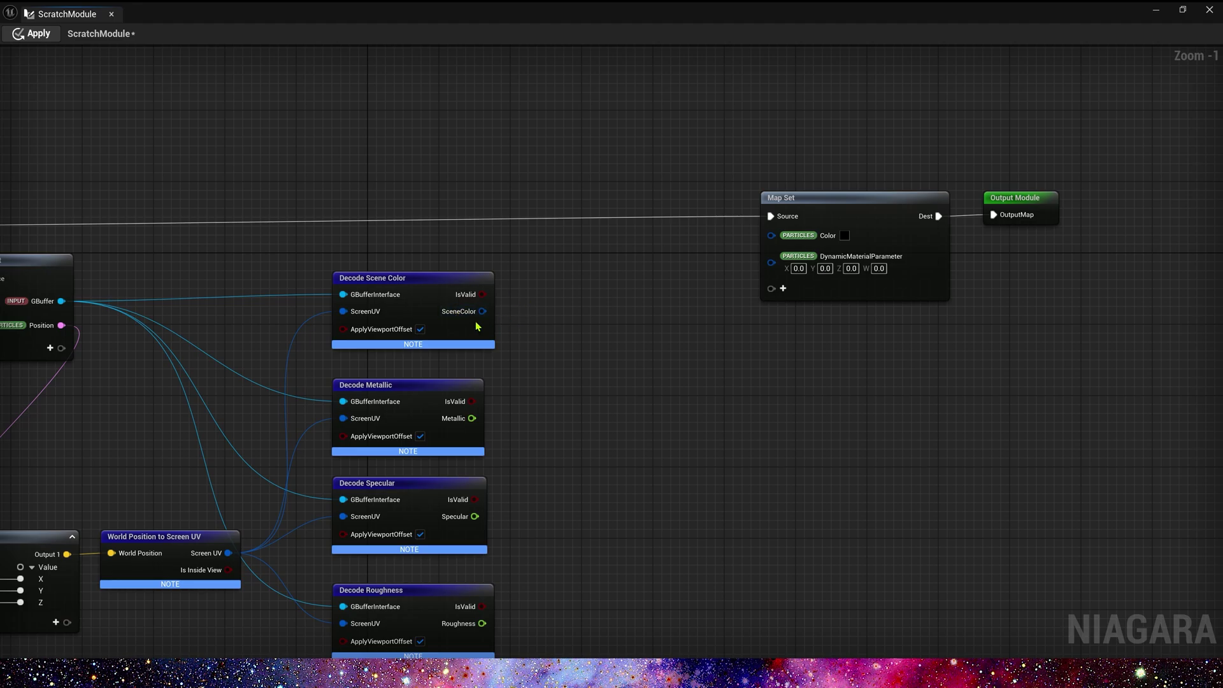
Connect SceneColor to PARTICLES Color on Map Set and bring the output nodes closer to the decode nodes.
left_click_drag(482, 311, 761, 239)
left_click_drag(654, 149, 1109, 355)
left_click_drag(868, 204, 796, 202)
left_click(686, 383)
right_click_drag(687, 383, 749, 273)
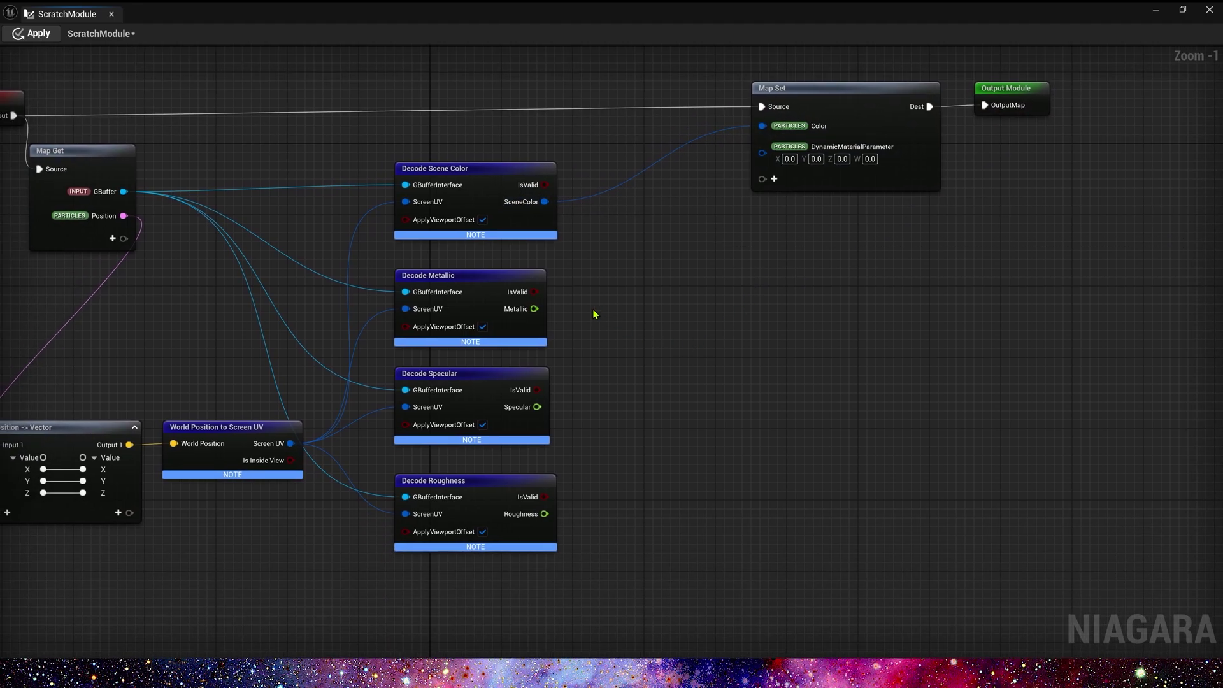
Add a Make Vector 4 node and connect Metallic to X, Specular to Y, and Roughness to Z.
mouse_move(627, 319)
left_mouse_down()
mouse_move(374, 644)
mouse_move(570, 343)
mouse_move(638, 338)
left_mouse_up()
type("make vector 4")
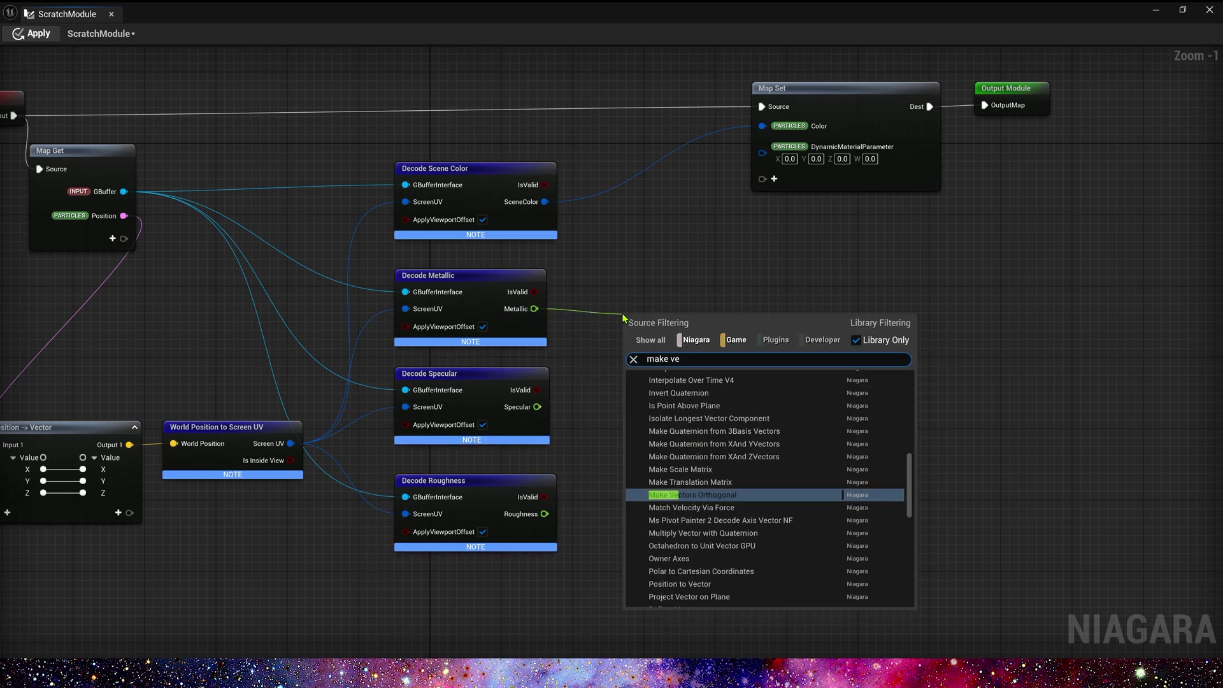
key("Return")
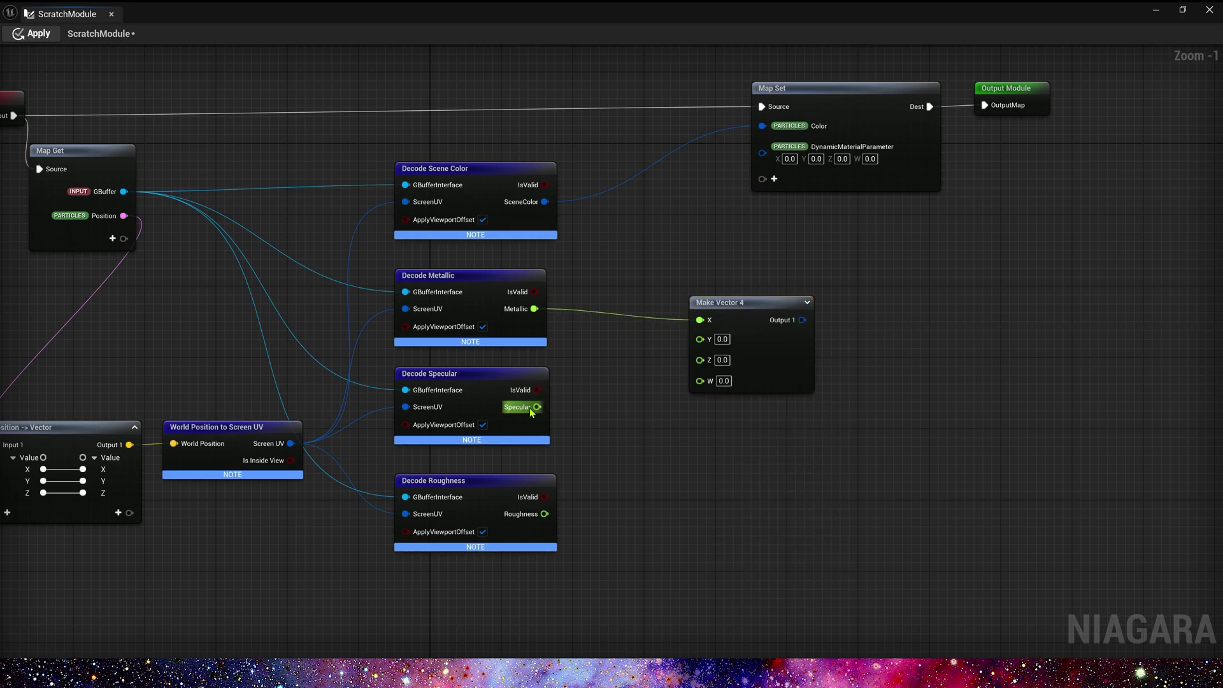
left_click_drag(537, 406, 700, 339)
left_click_drag(545, 514, 705, 343)
Connect the Make Vector 4 output to DynamicMaterialParameter, apply the scratch module, and close its window.
left_click(855, 211)
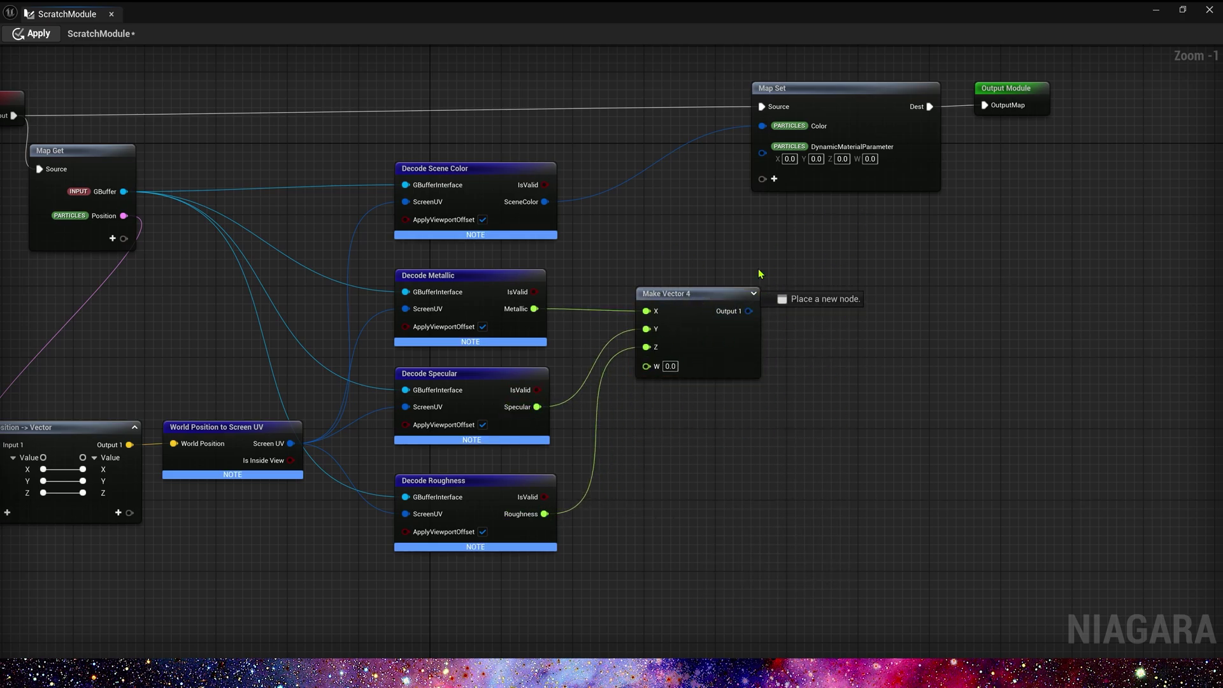
left_click_drag(760, 250, 762, 152)
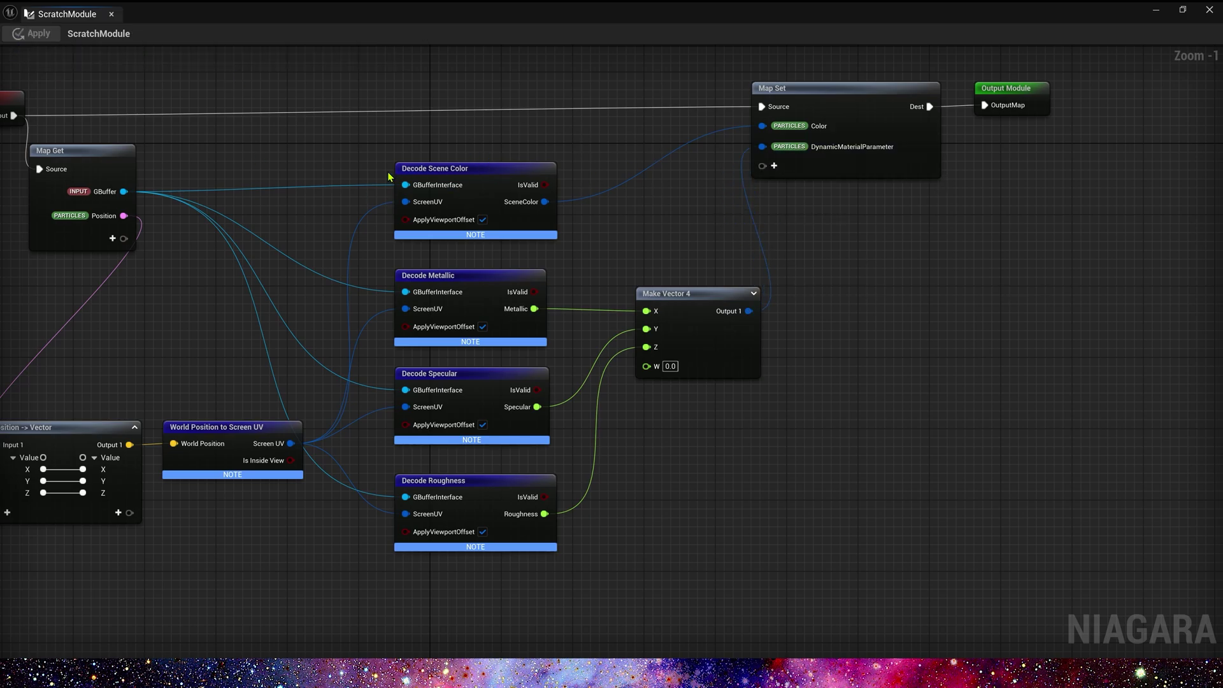
left_click(1209, 9)
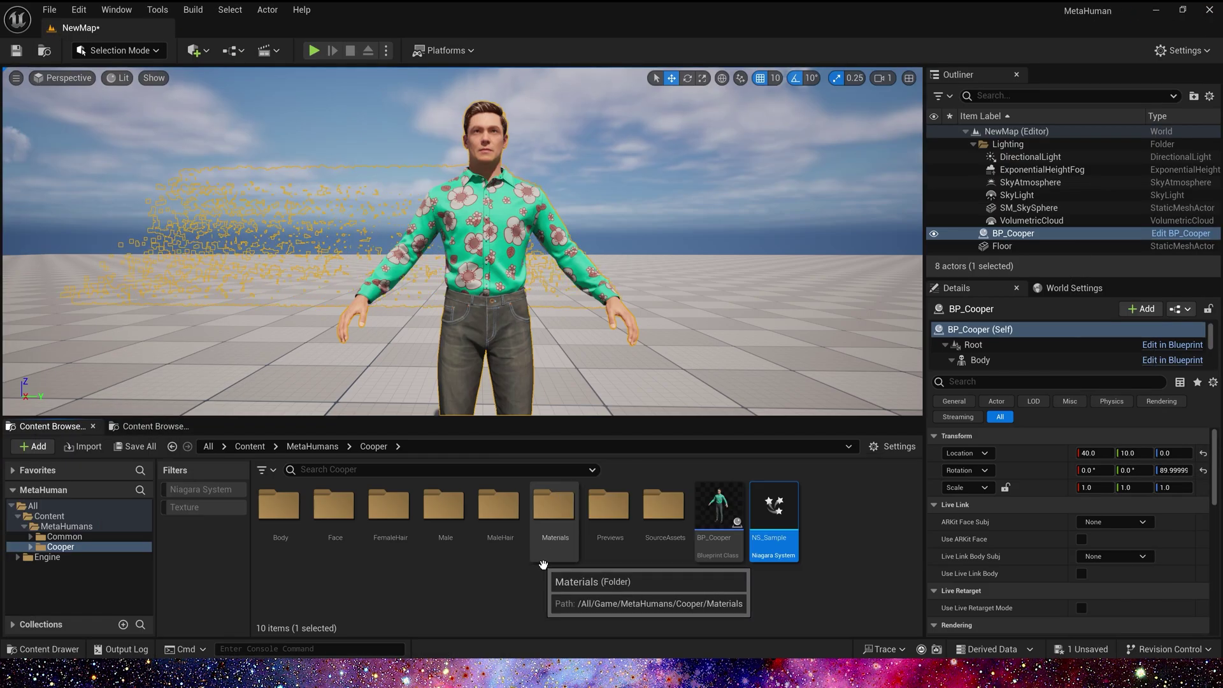
Create a new material in the Cooper folder and open it for editing.
right_click(839, 535)
left_click(892, 287)
double_click(781, 524)
Add a Particle Color node, connect its RGB output to Base Color, and line it up with that input.
right_click(510, 221)
type("par")
key("Return")
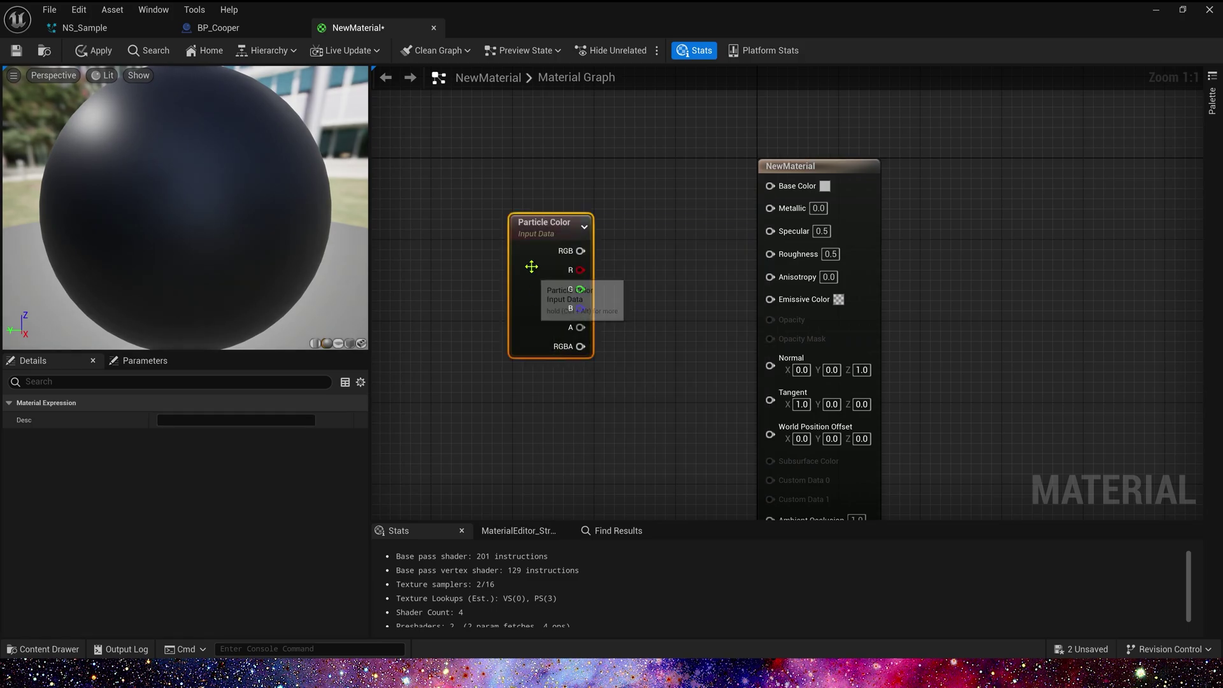
left_click_drag(580, 247, 769, 185)
left_click_drag(544, 231, 556, 166)
Add a Dynamic Parameter node below the Particle Color node.
right_click(559, 347)
type("dy")
left_click(649, 412)
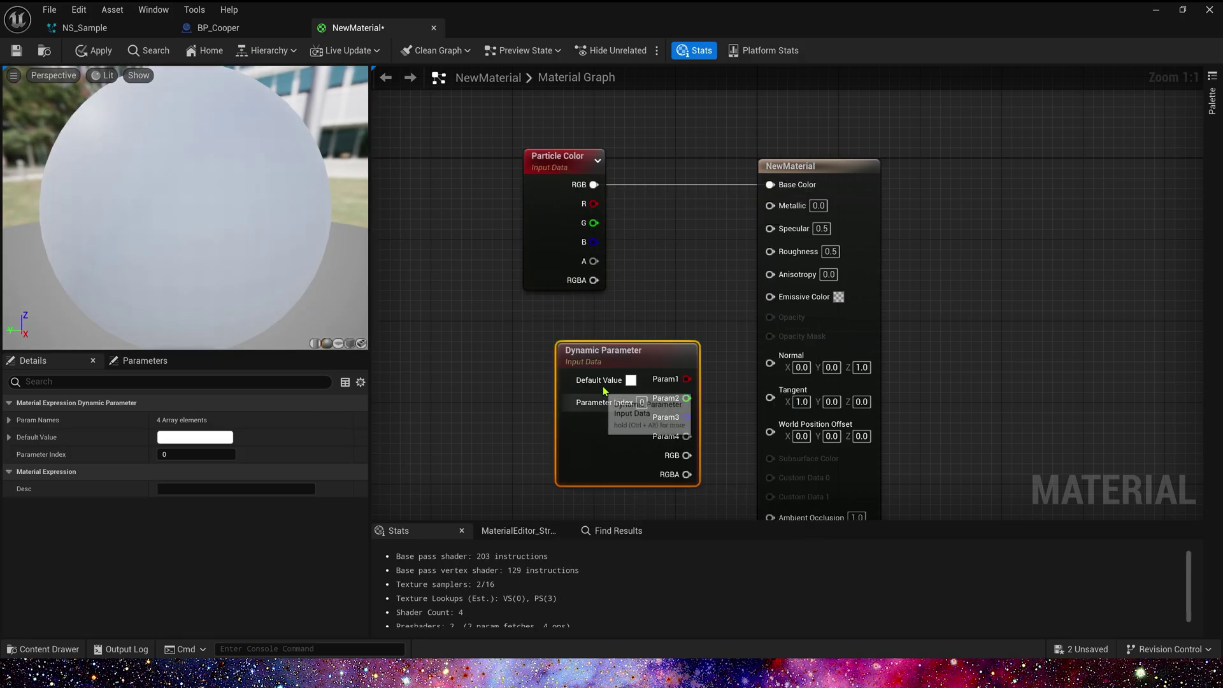
Connect the Dynamic Parameter's Param1, Param2 and Param3 outputs to Metallic, Specular and Roughness, and save the material.
left_click_drag(653, 382, 770, 244)
right_click_drag(560, 382, 605, 270)
key("ctrl+s")
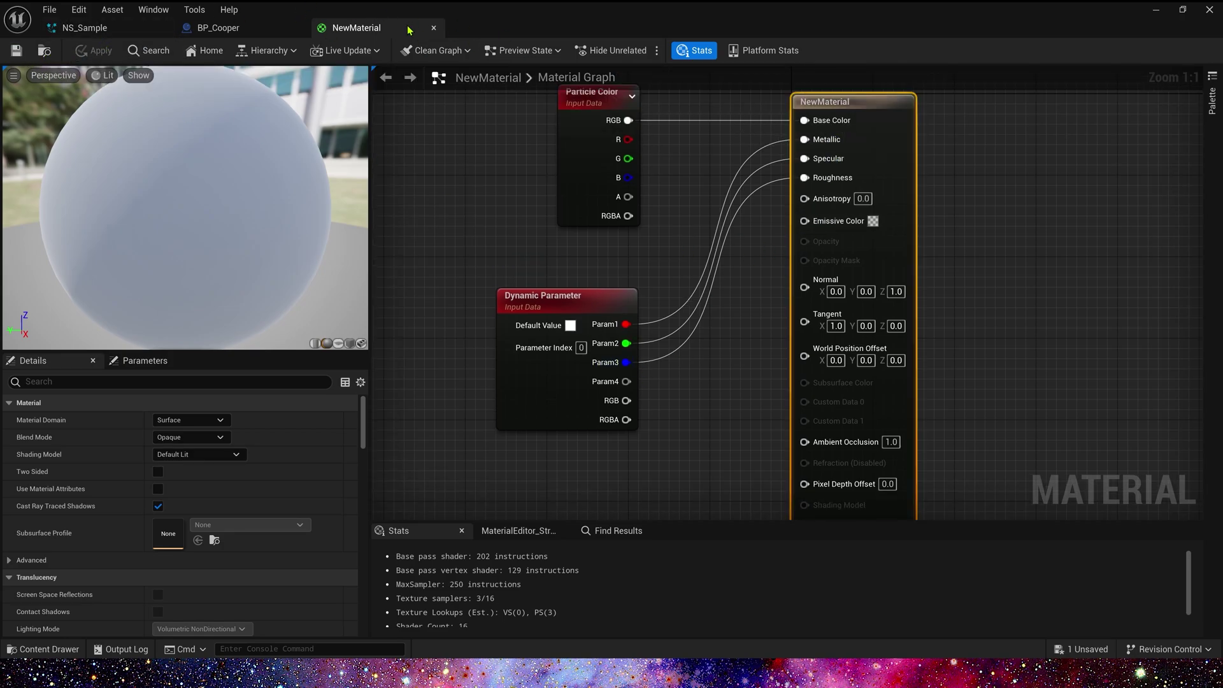
Assign NewMaterial as the Sprite Renderer's material in NS_Sample and save the system.
left_click(83, 27)
left_click(547, 388)
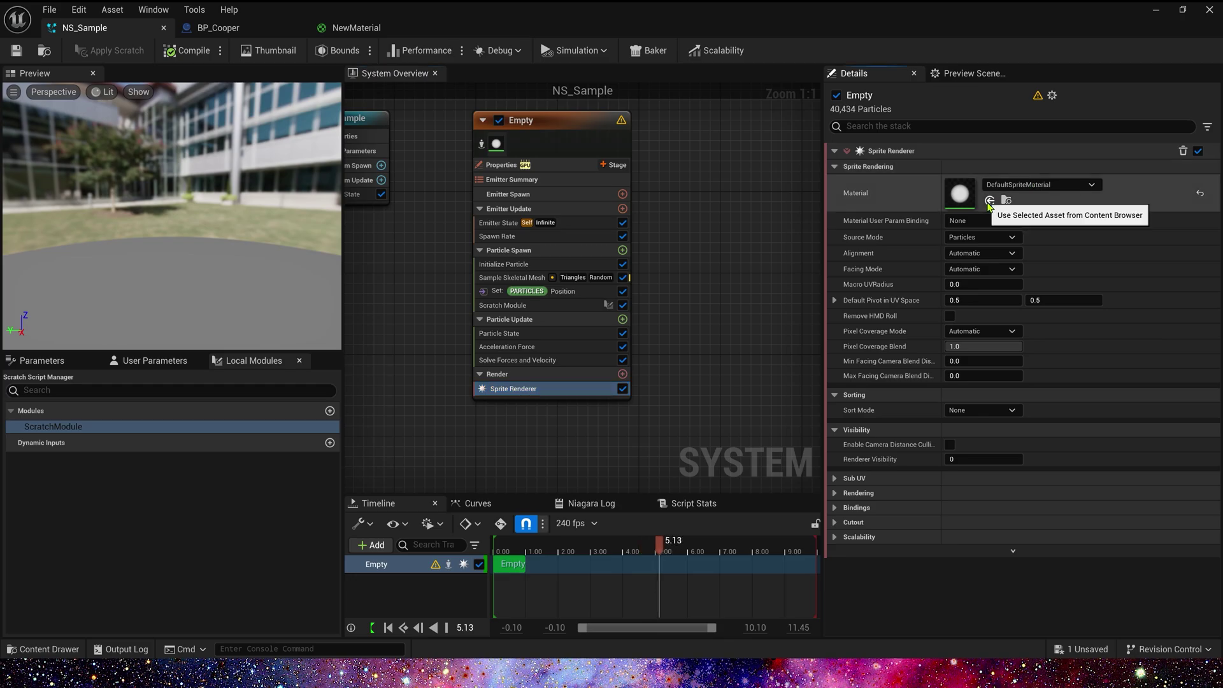
left_click(989, 201)
left_click(16, 51)
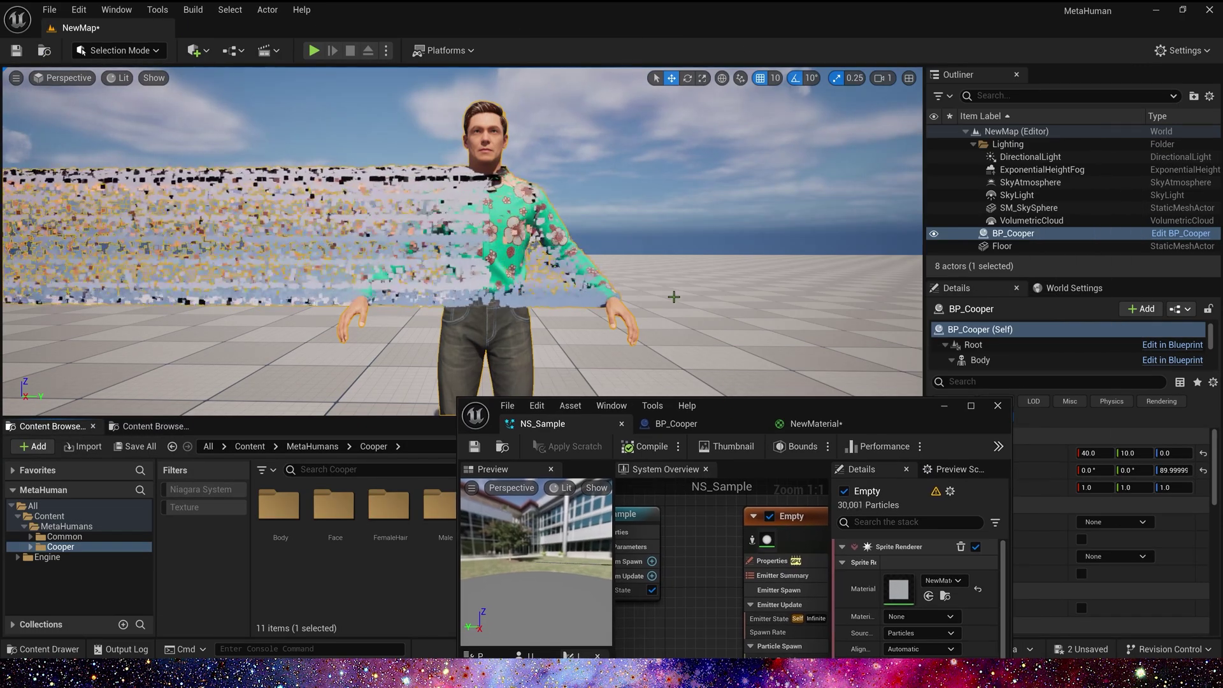
Examine the emitted particles' colors beside the character in the level, near, far and in full screen.
scroll(673, 296, "down", 5)
scroll(645, 289, "up", 2)
left_click(645, 289)
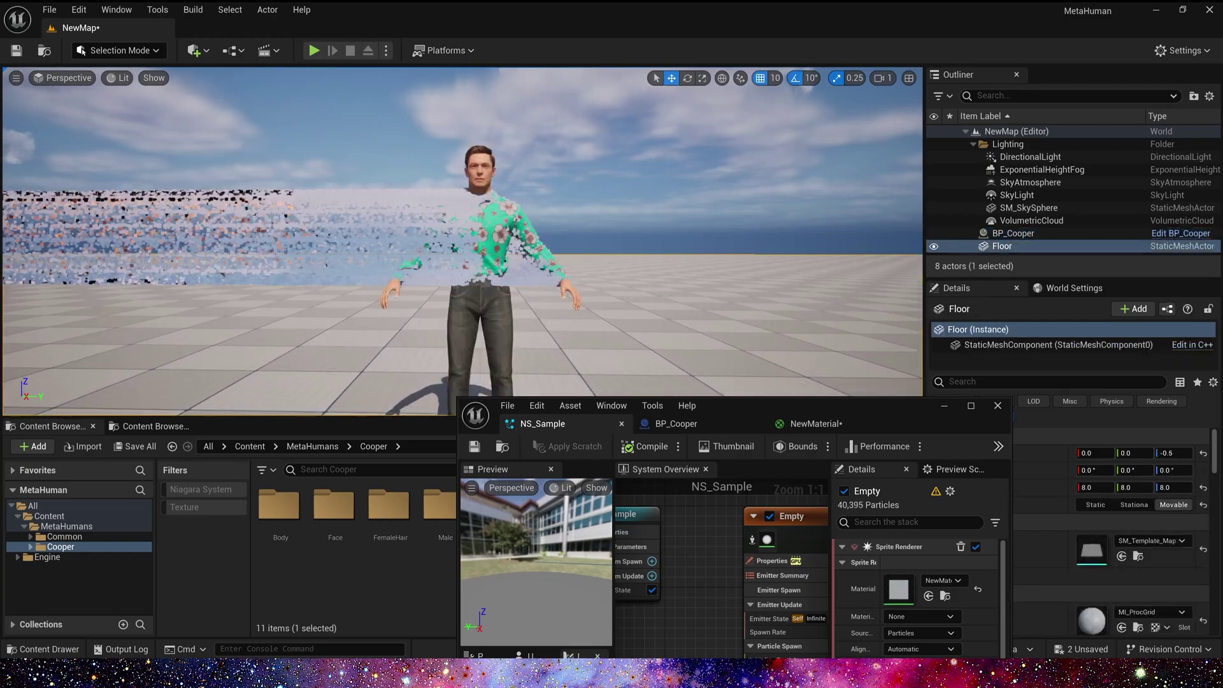
scroll(644, 290, "up", 5)
scroll(462, 242, "down", 5)
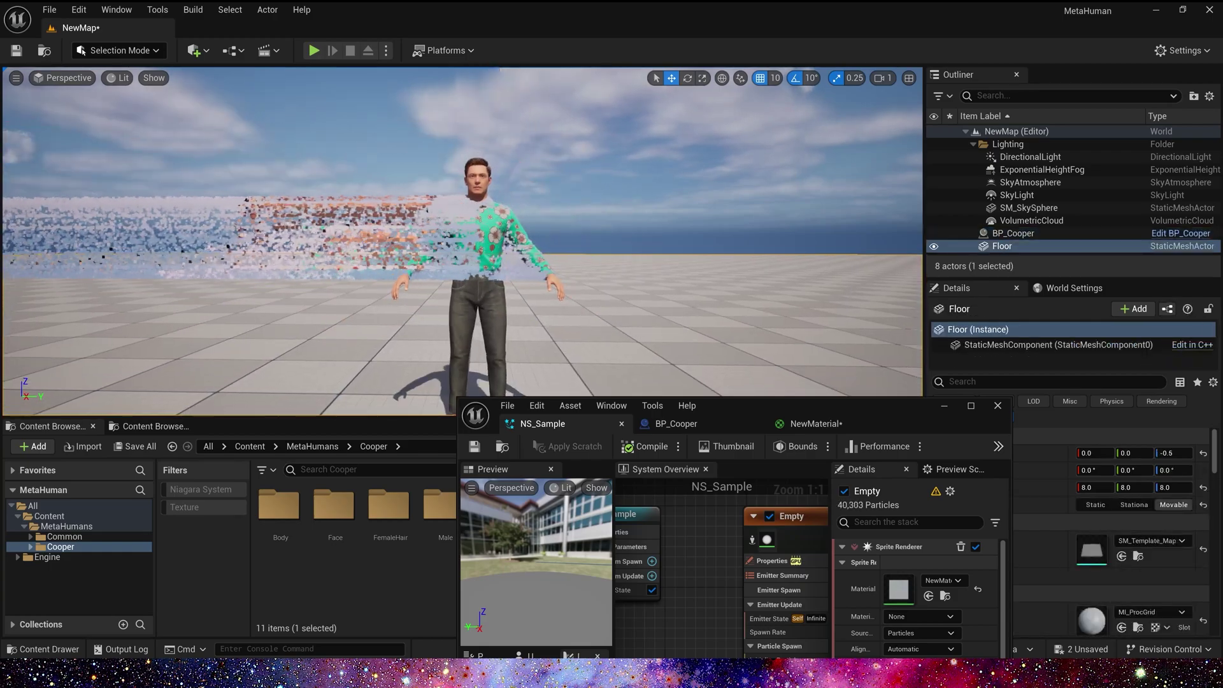
double_click(876, 415)
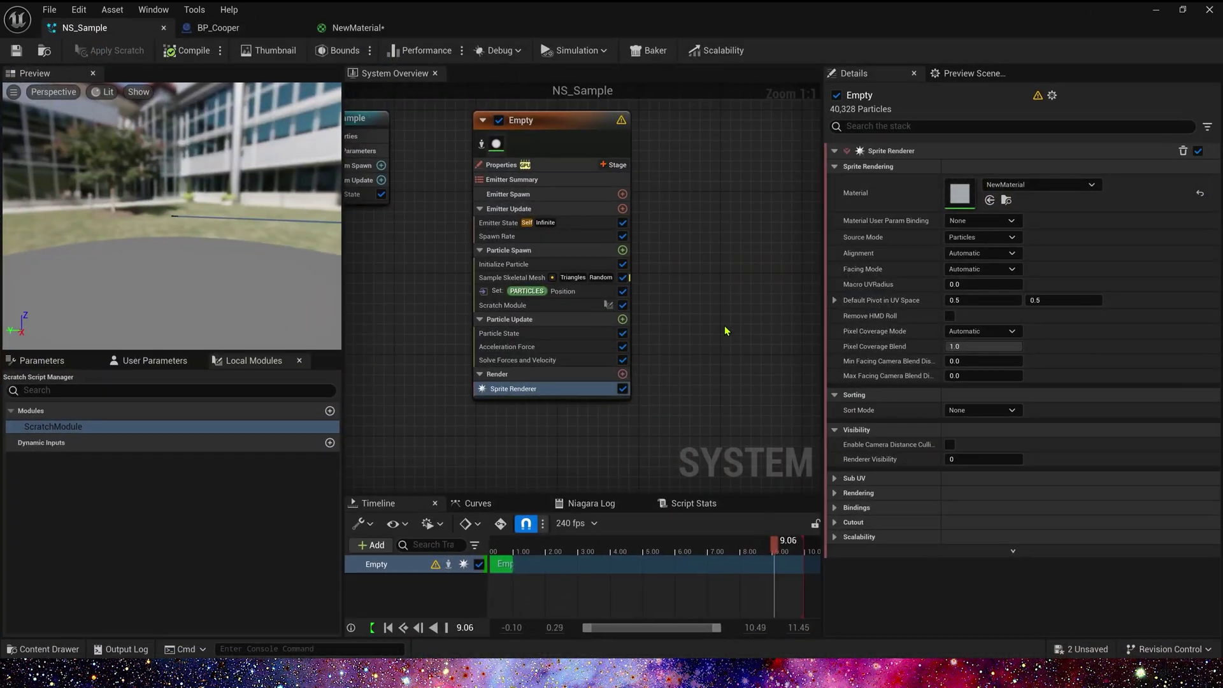
double_click(756, 11)
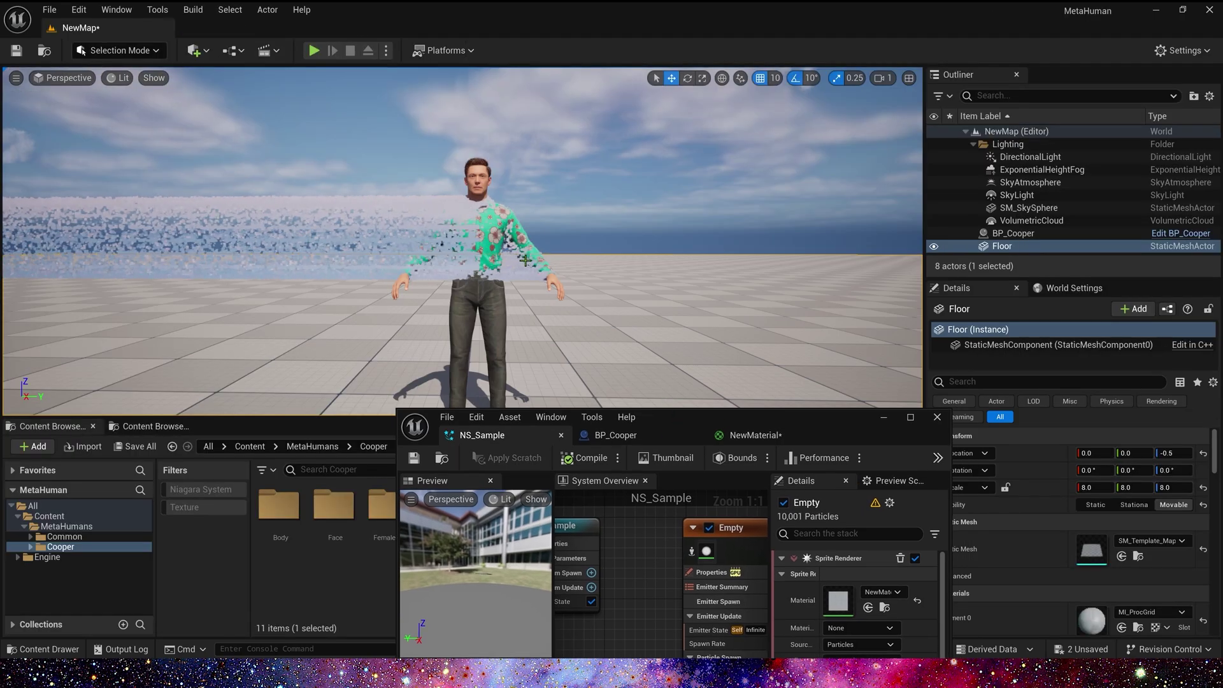
scroll(525, 261, "up", 3)
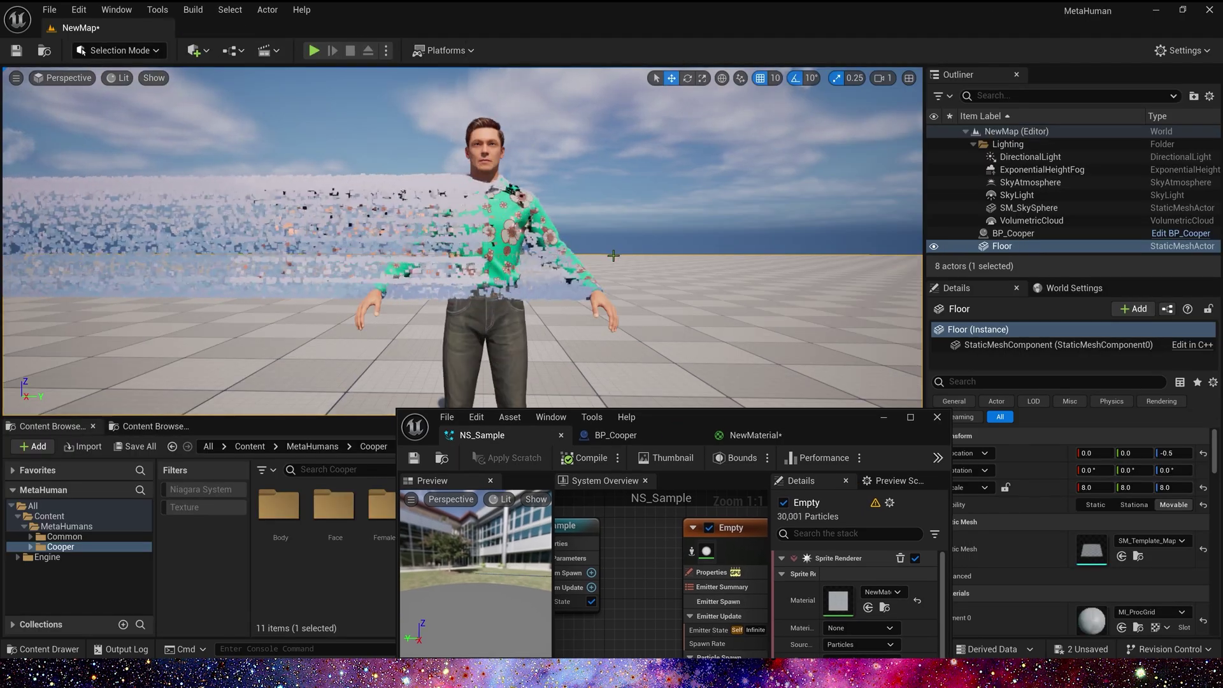
key("F11")
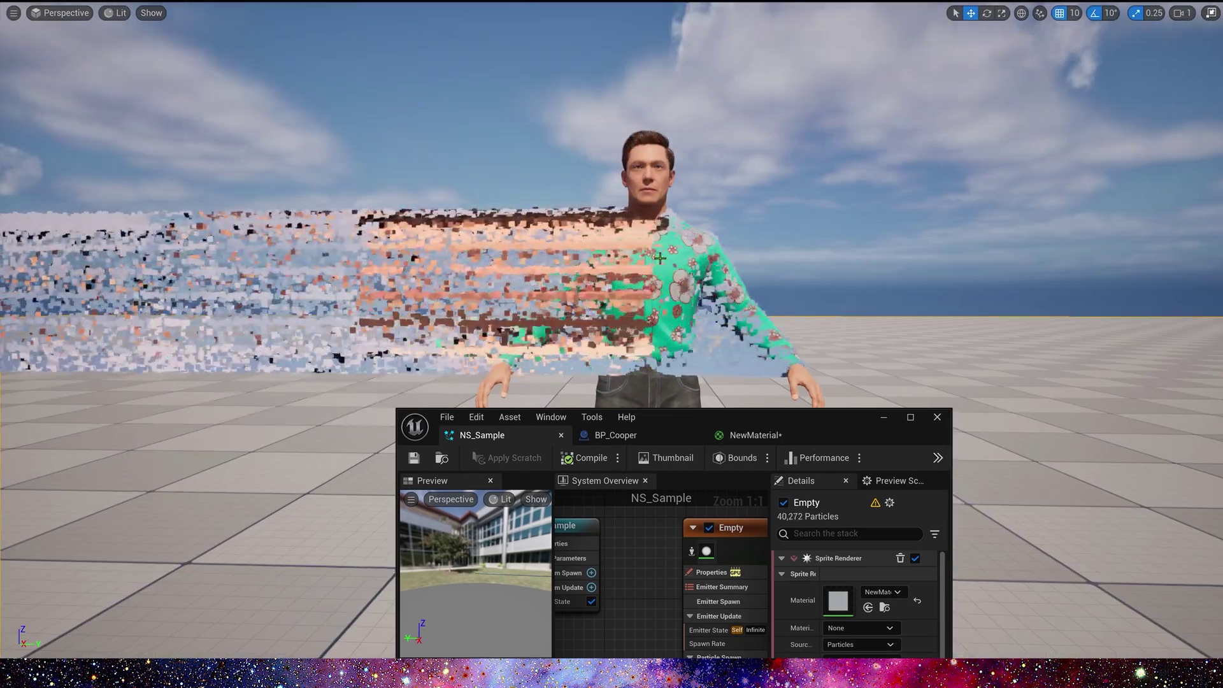
scroll(660, 258, "up", 3)
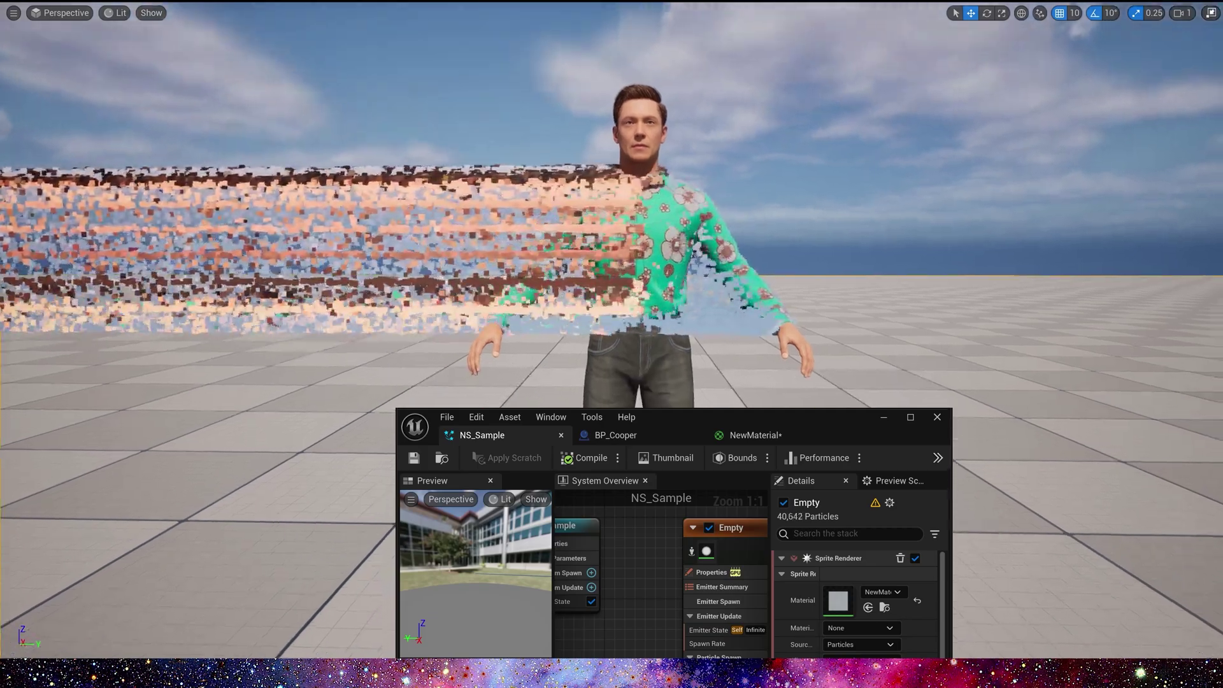
key("F11")
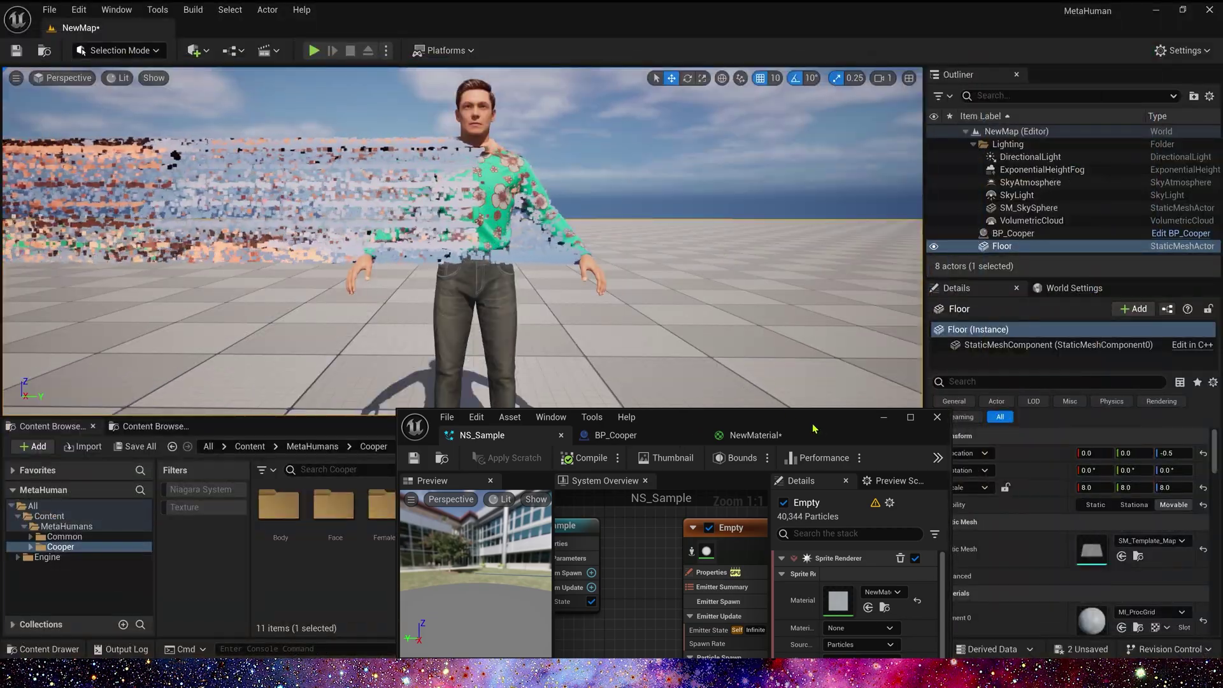
Turn off ApplyViewportOffset on the decode nodes in NS_Sample's scratch module, apply the change, and return to the level.
left_click(819, 430)
double_click(859, 427)
left_click(111, 27)
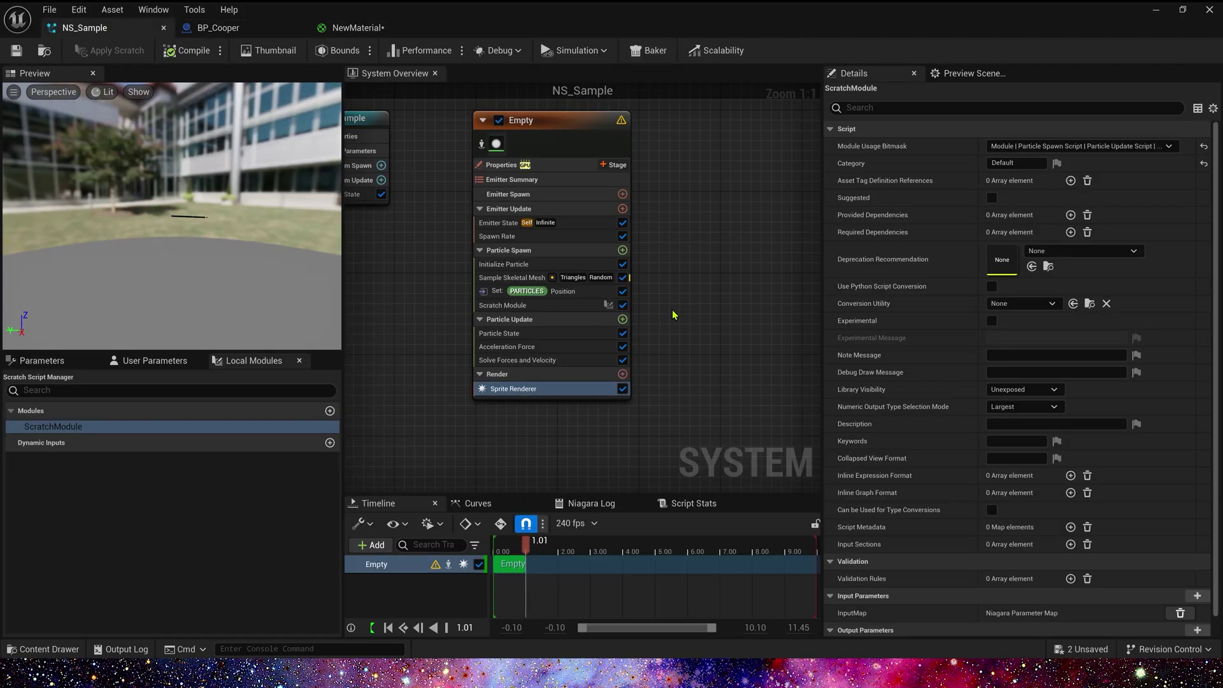
double_click(529, 306)
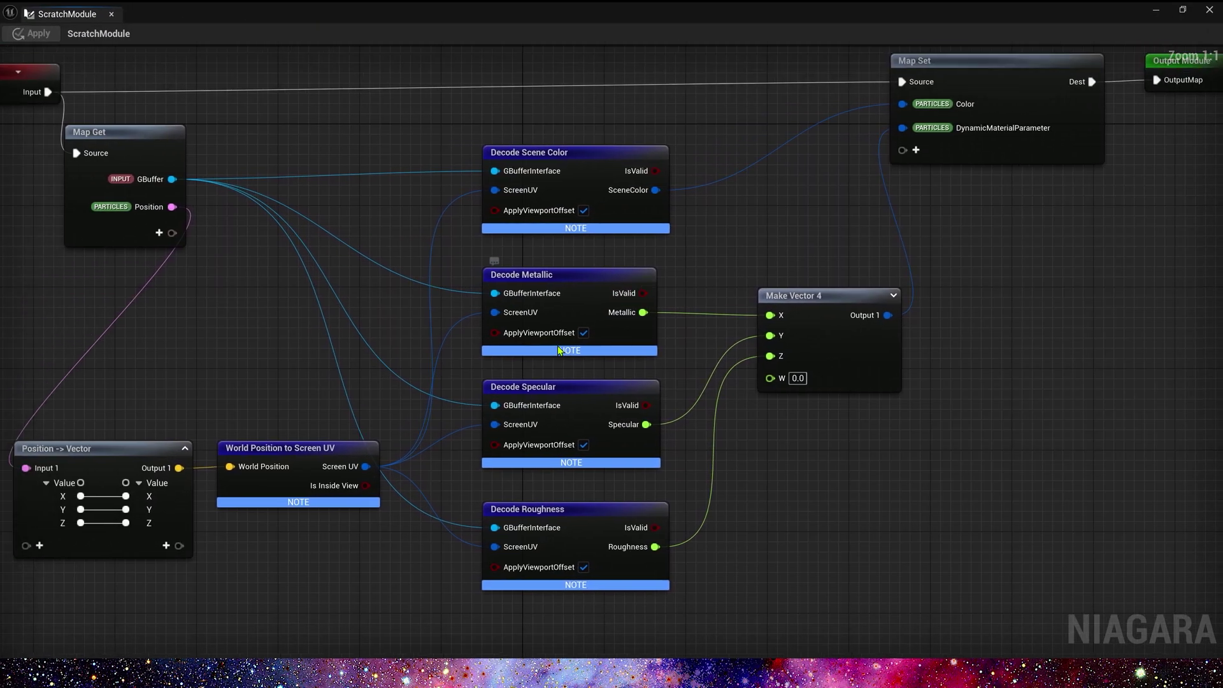
left_click(584, 333)
left_click(1153, 13)
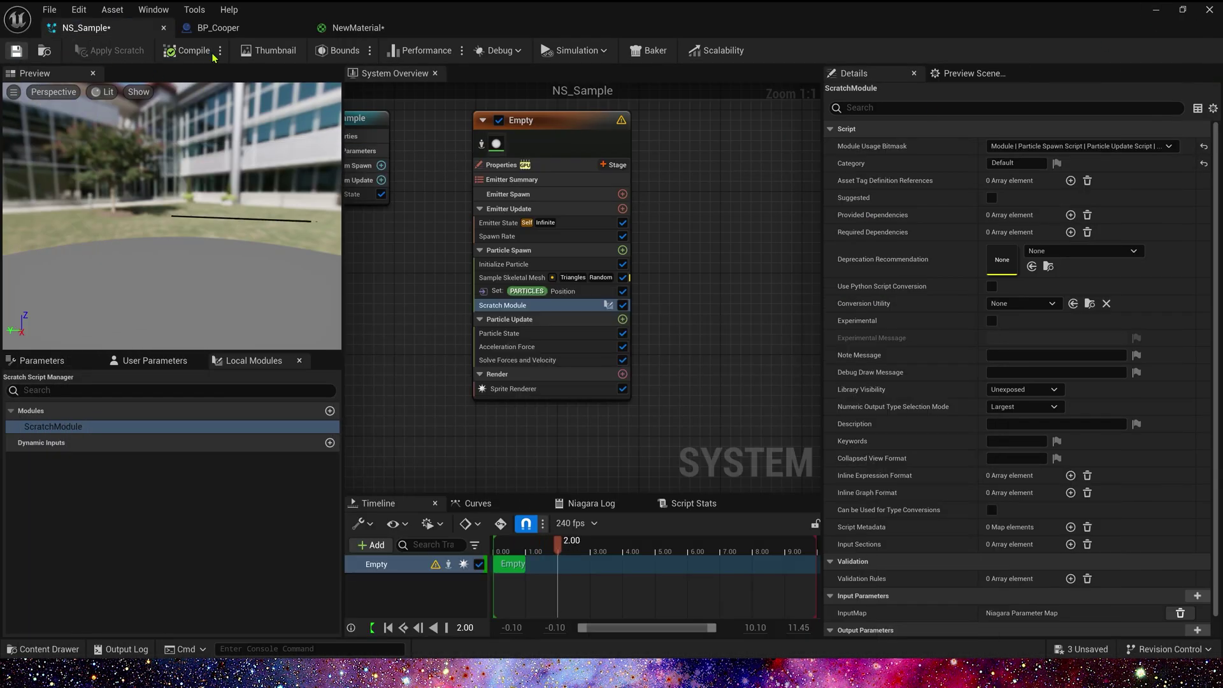
left_click(1156, 10)
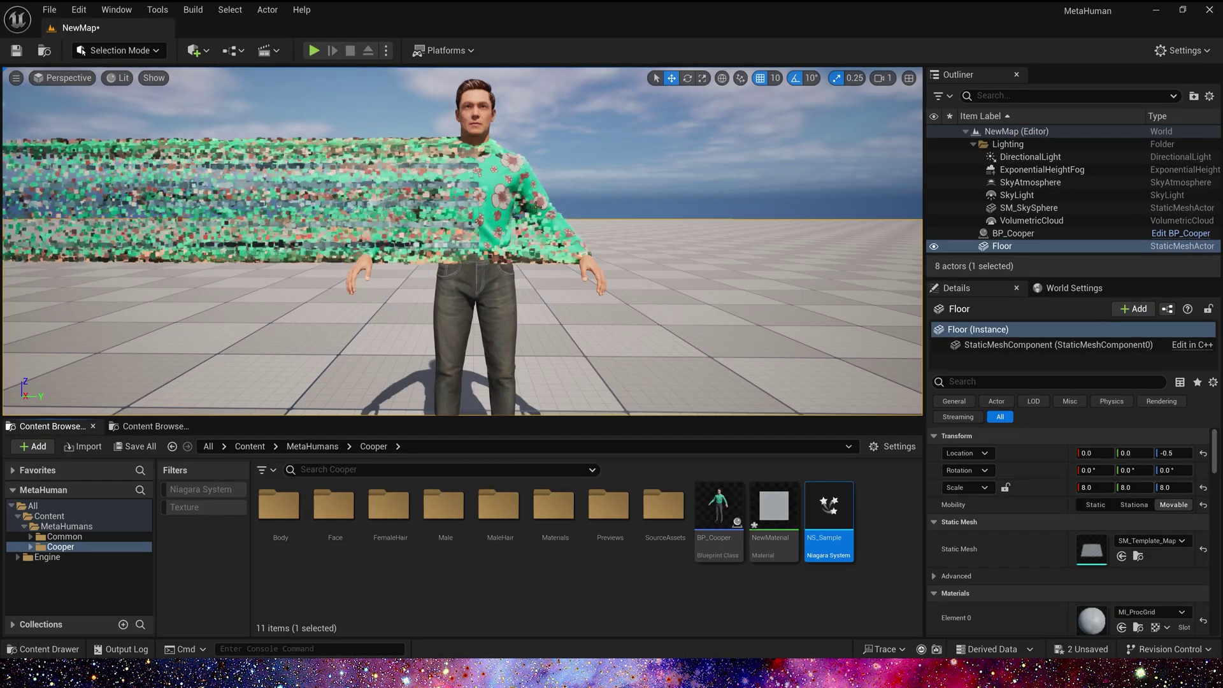
Examine the particle stream's sampled colors against the character's shirt in full screen from several distances.
right_click_drag(640, 265, 643, 254)
key("F11")
scroll(676, 305, "down", 5)
scroll(676, 305, "up", 5)
mouse_move(676, 305)
right_mouse_down()
mouse_move(676, 279)
mouse_move(677, 292)
right_mouse_up()
key("s")
scroll(663, 307, "down", 3)
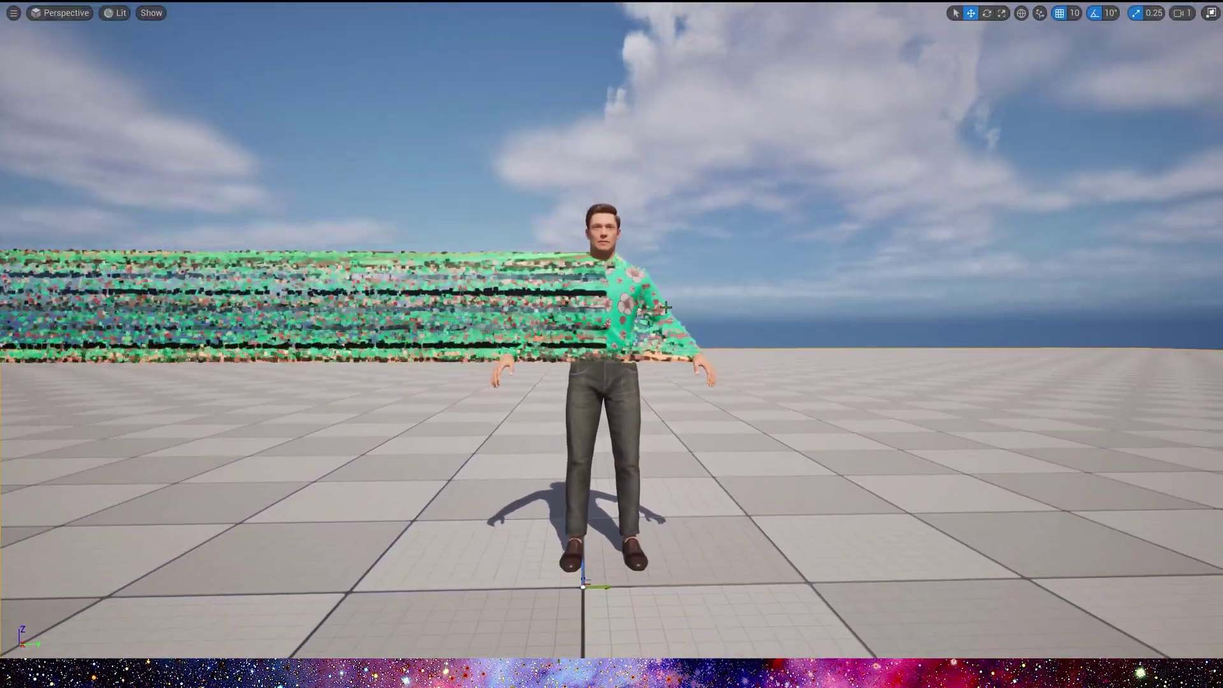
key("F11")
Select BP_Cooper's Torso component and open its M_m_top_shirt material instance.
left_click(484, 236)
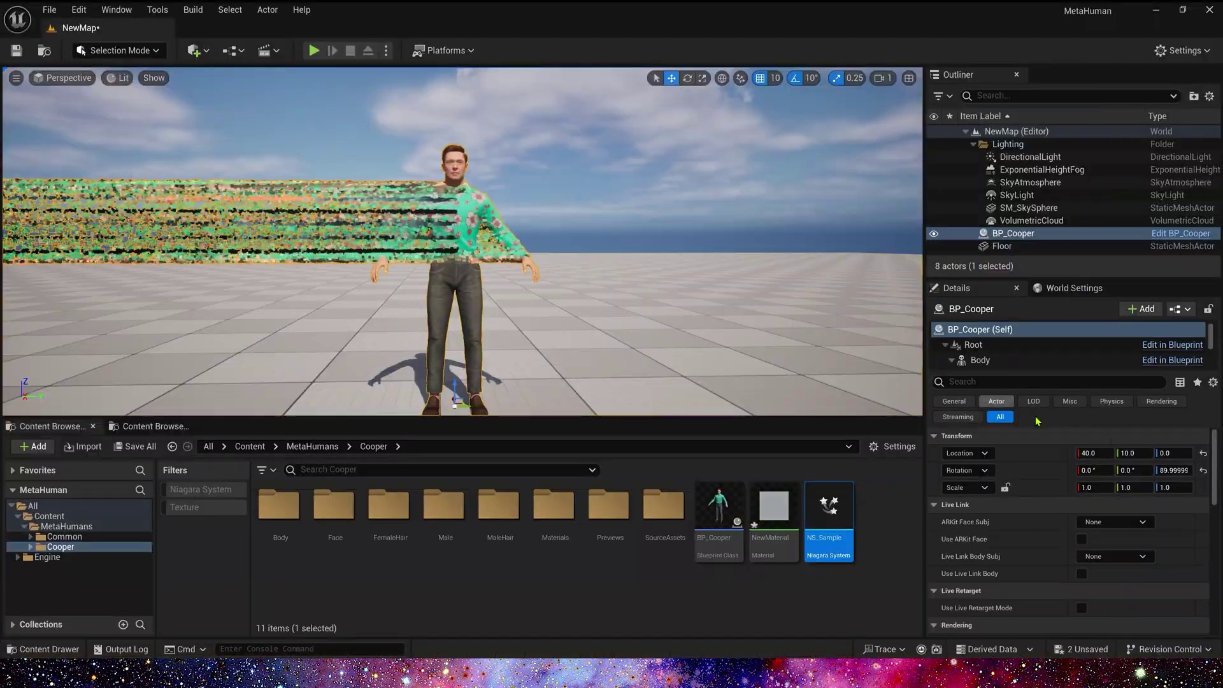
scroll(1085, 435, "down", 3)
scroll(1048, 357, "down", 4)
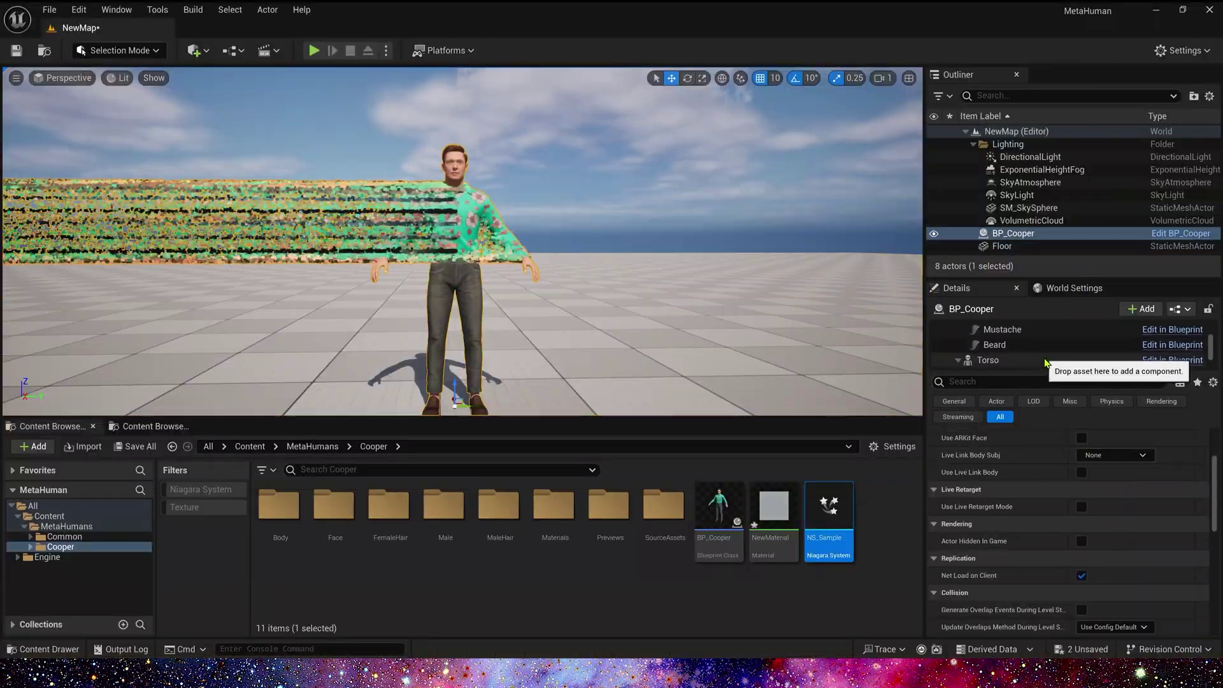
left_click(994, 345)
left_click(988, 360)
scroll(1100, 551, "down", 1)
double_click(1100, 551)
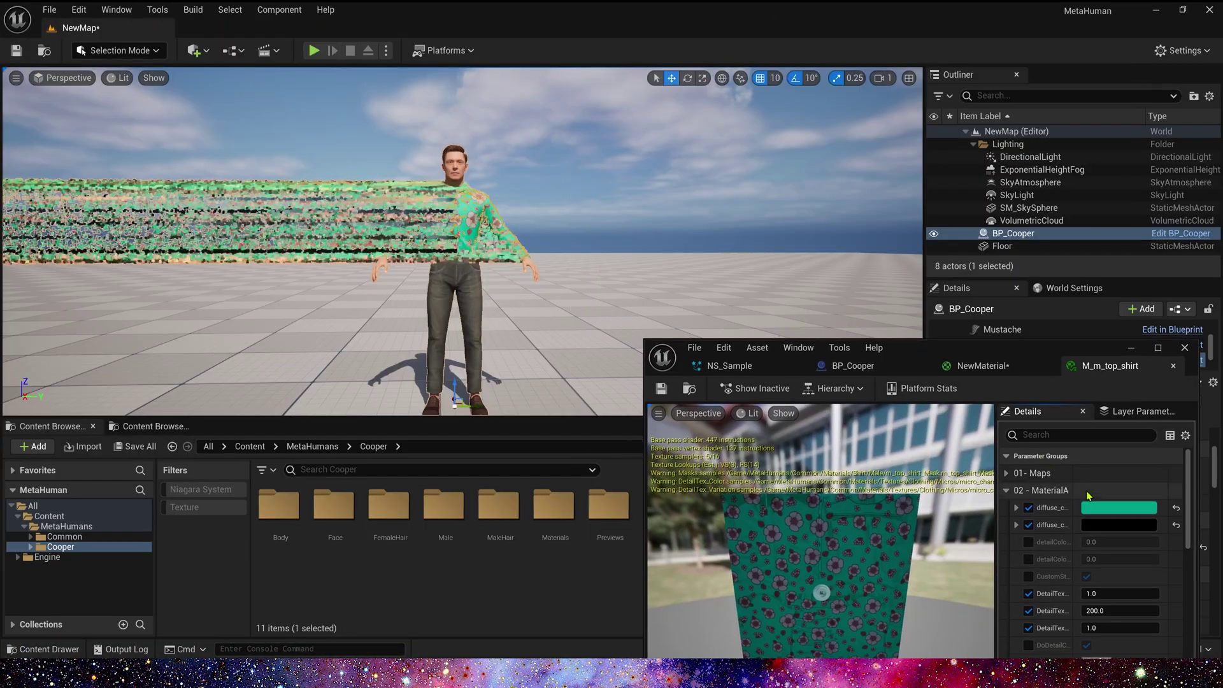
Try blue and red for the shirt's diffuse_color_1, settle on teal (hex sRGB 299A9F), and enlarge the editor window.
left_click(1091, 502)
left_click_drag(876, 391, 855, 358)
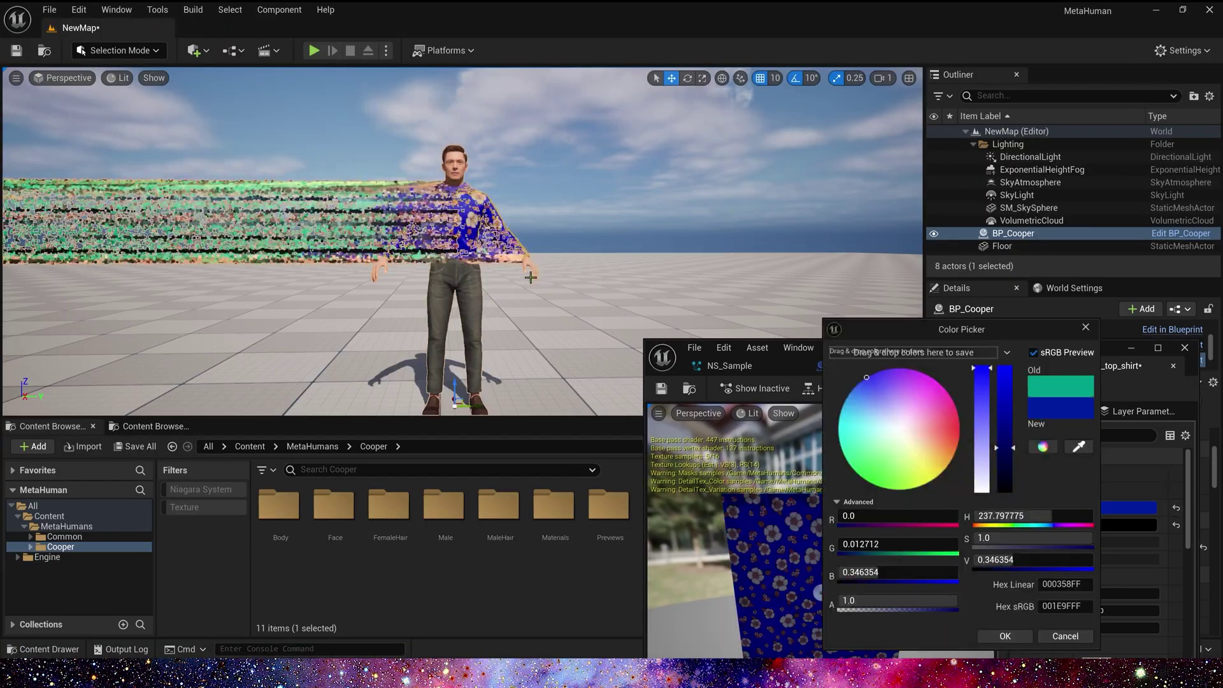
left_click_drag(921, 434, 985, 441)
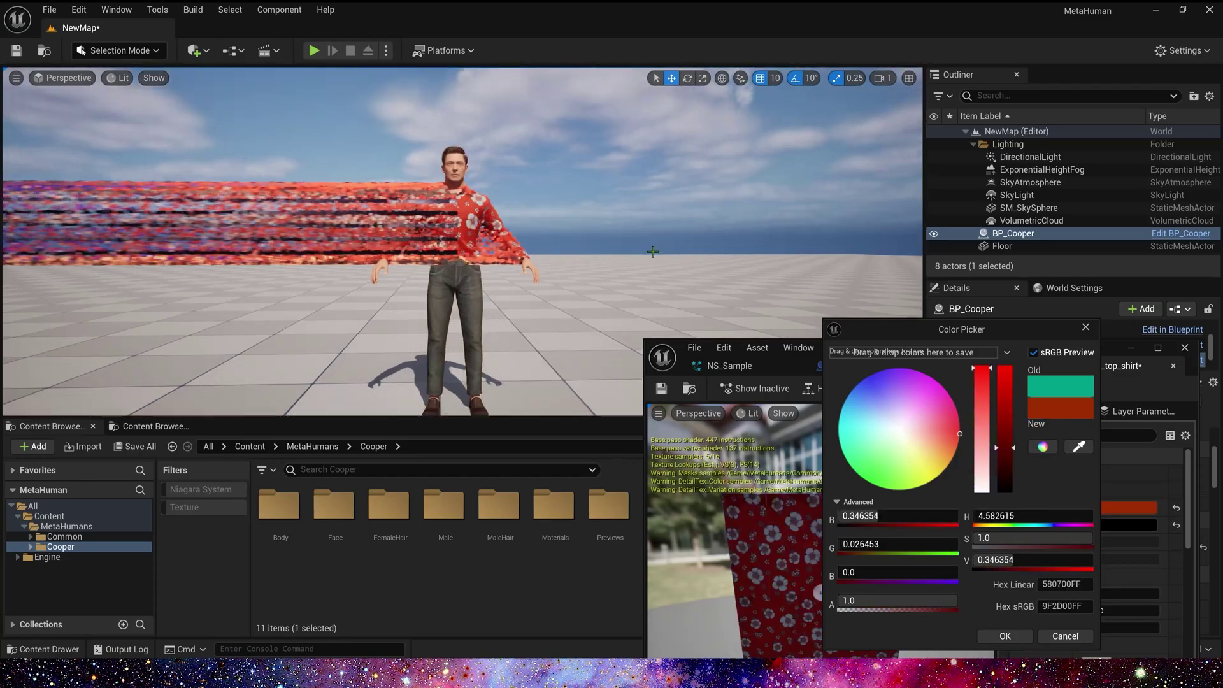
left_click(841, 428)
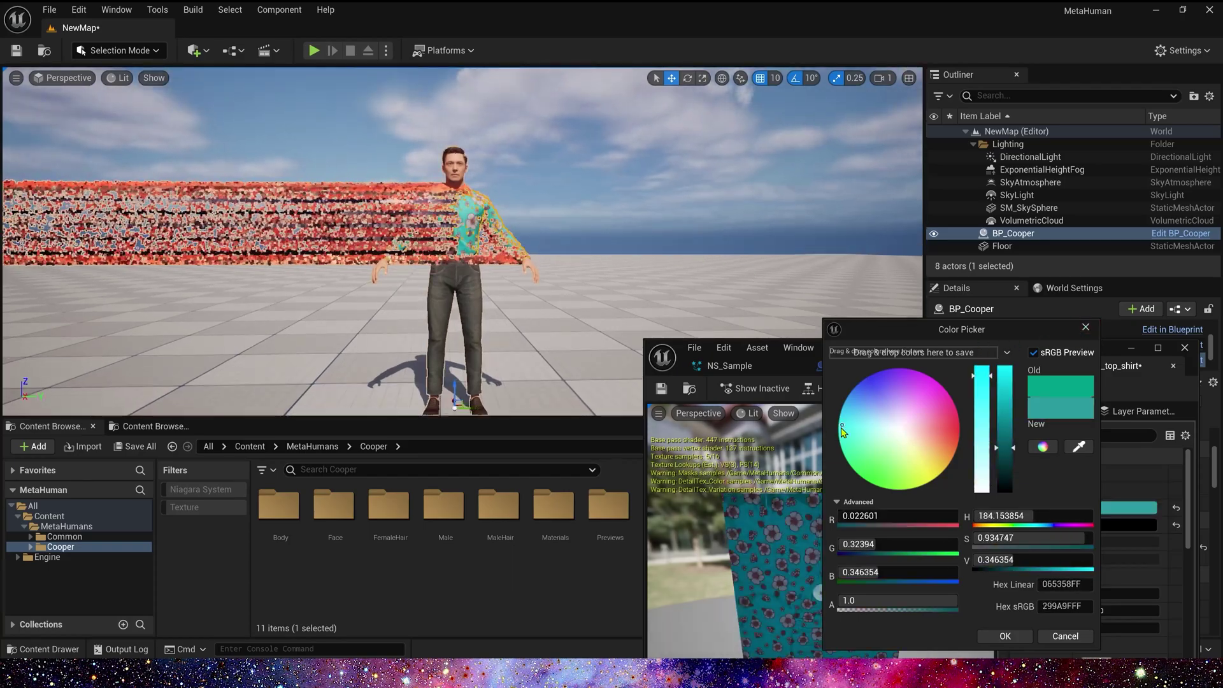
left_click_drag(929, 329, 718, 182)
left_click(792, 489)
double_click(1037, 352)
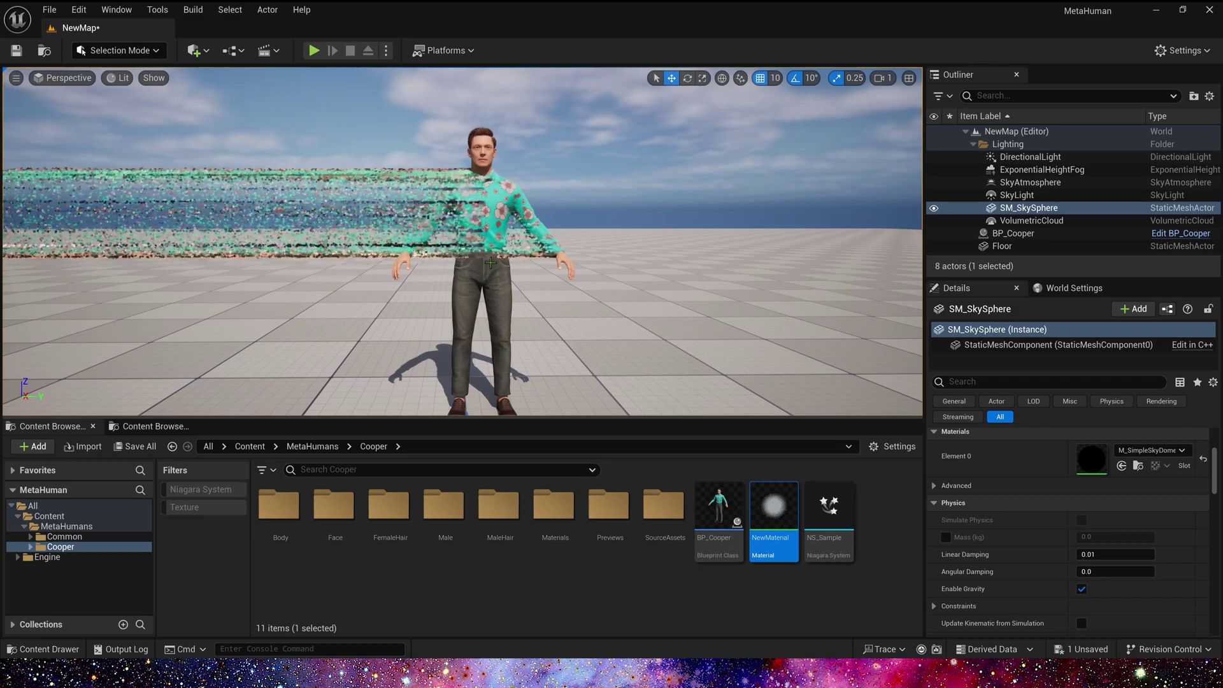
Enlarge BP_Cooper's component list, check the Body and Face materials, and open the Torso's M_m_top_shirt material.
left_click(503, 209)
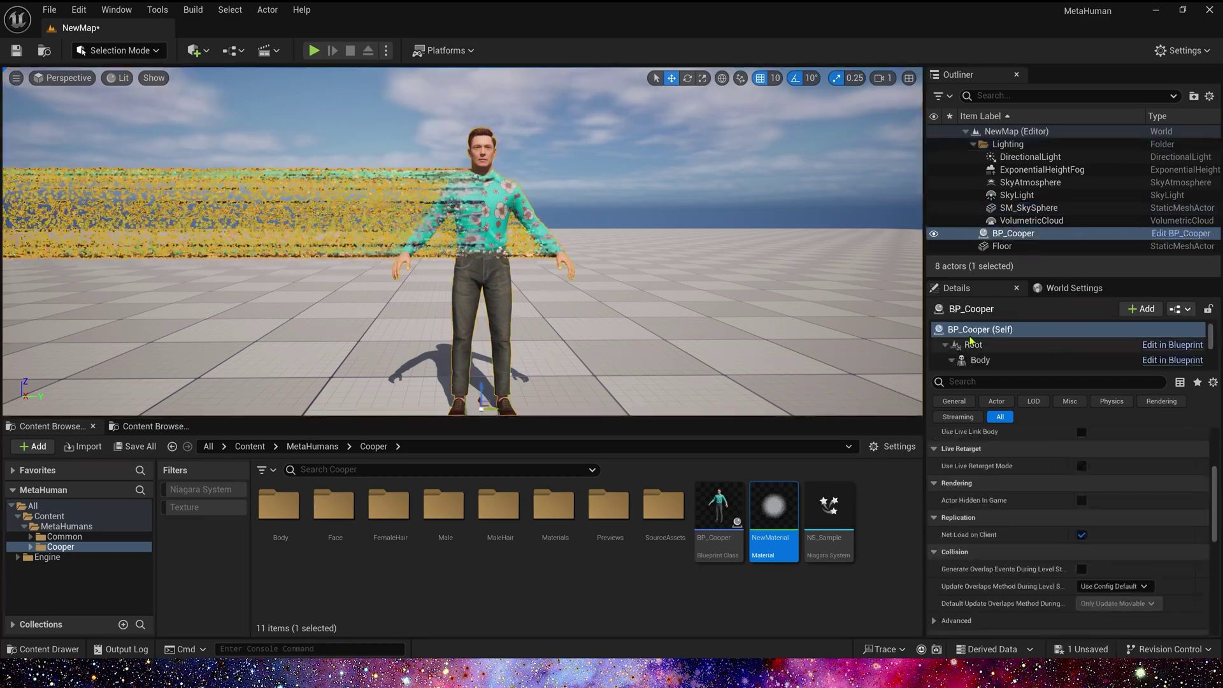
left_click_drag(1011, 370, 1011, 460)
left_click(980, 360)
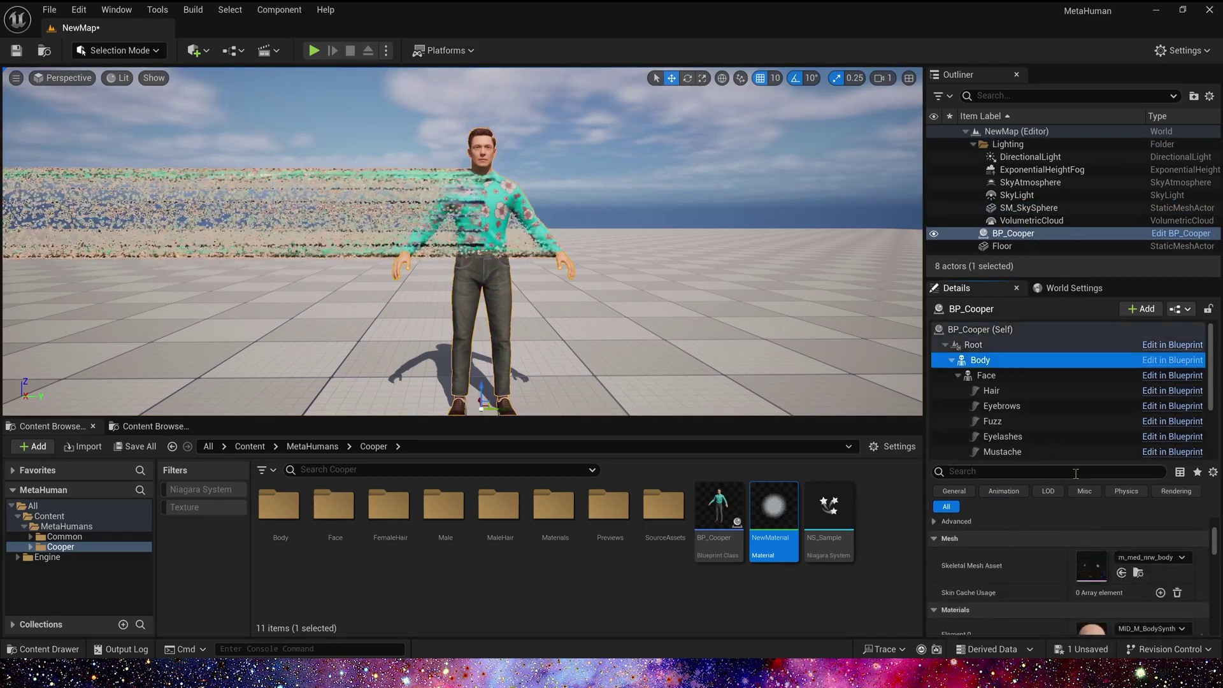
scroll(1107, 549, "down", 3)
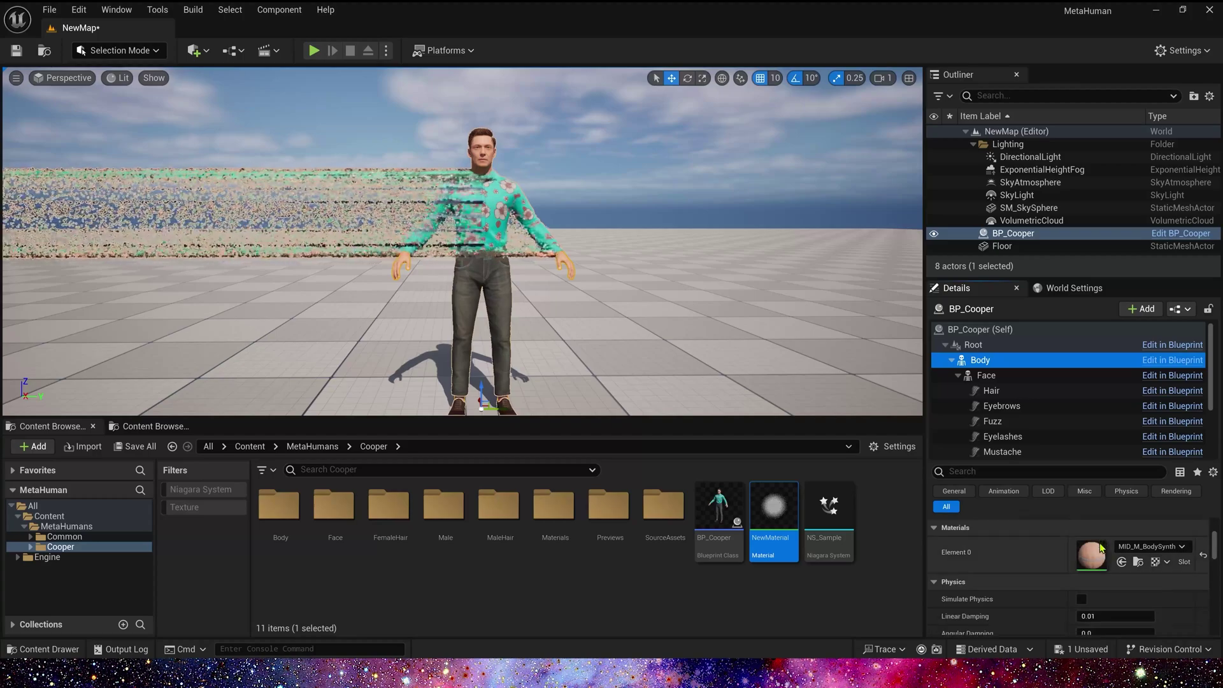
left_click(1013, 377)
scroll(1019, 560, "down", 3)
scroll(1017, 402, "down", 2)
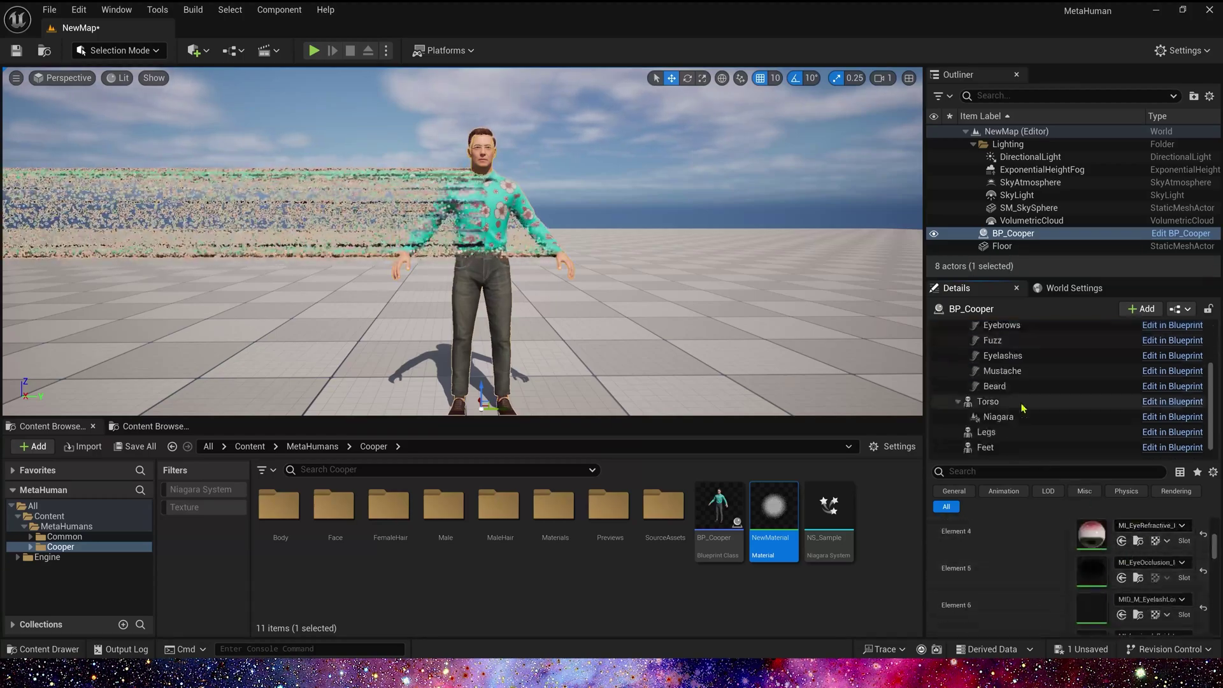
left_click(994, 401)
scroll(1108, 574, "down", 3)
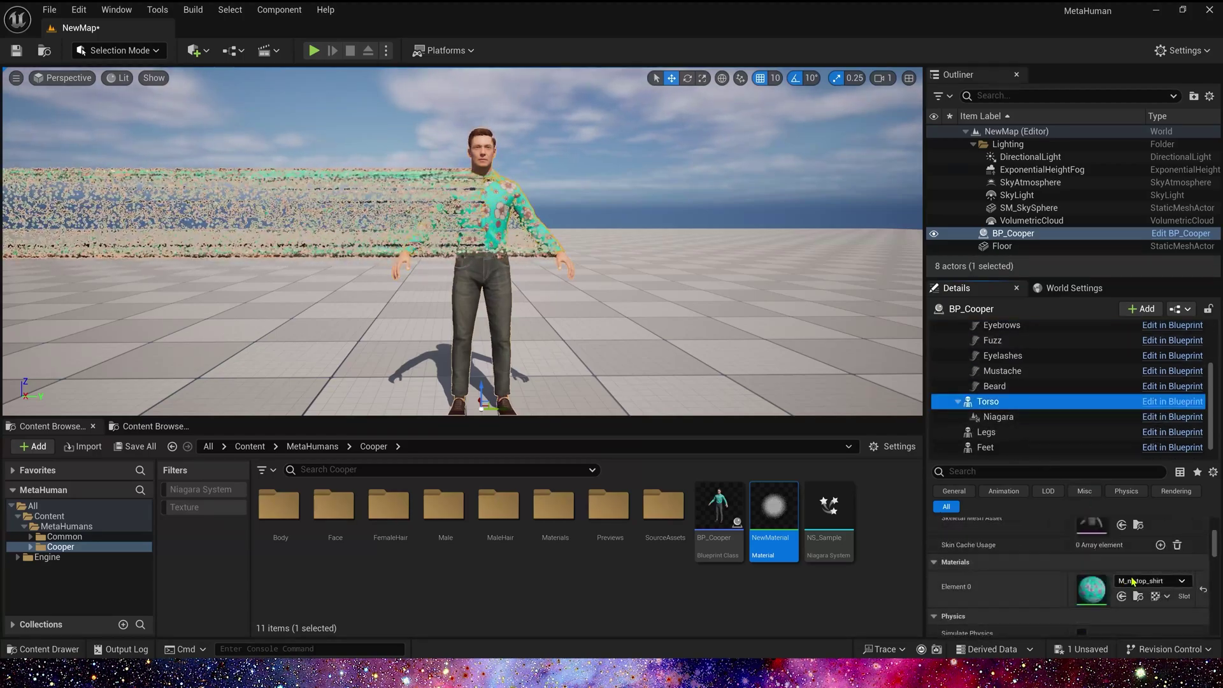
double_click(1091, 589)
Look through the shirt's parameters and open its parent instance and the base material M_fabric_simpler.
scroll(1122, 327, "down", 5)
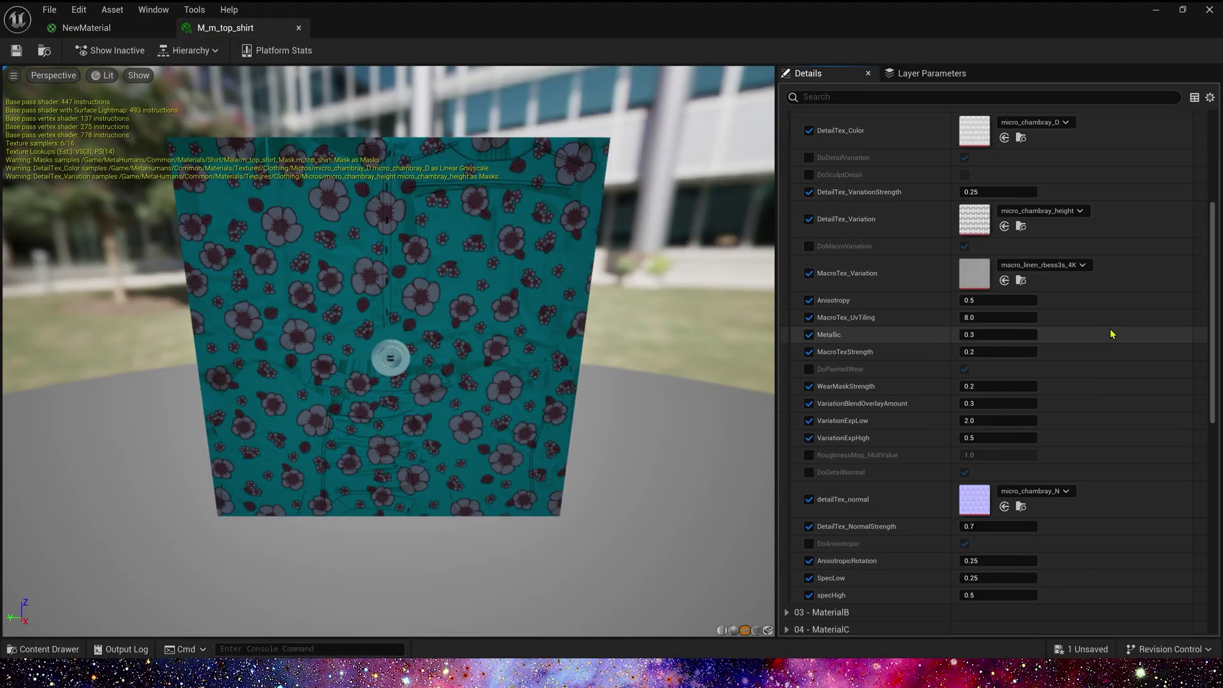
scroll(1216, 265, "down", 10)
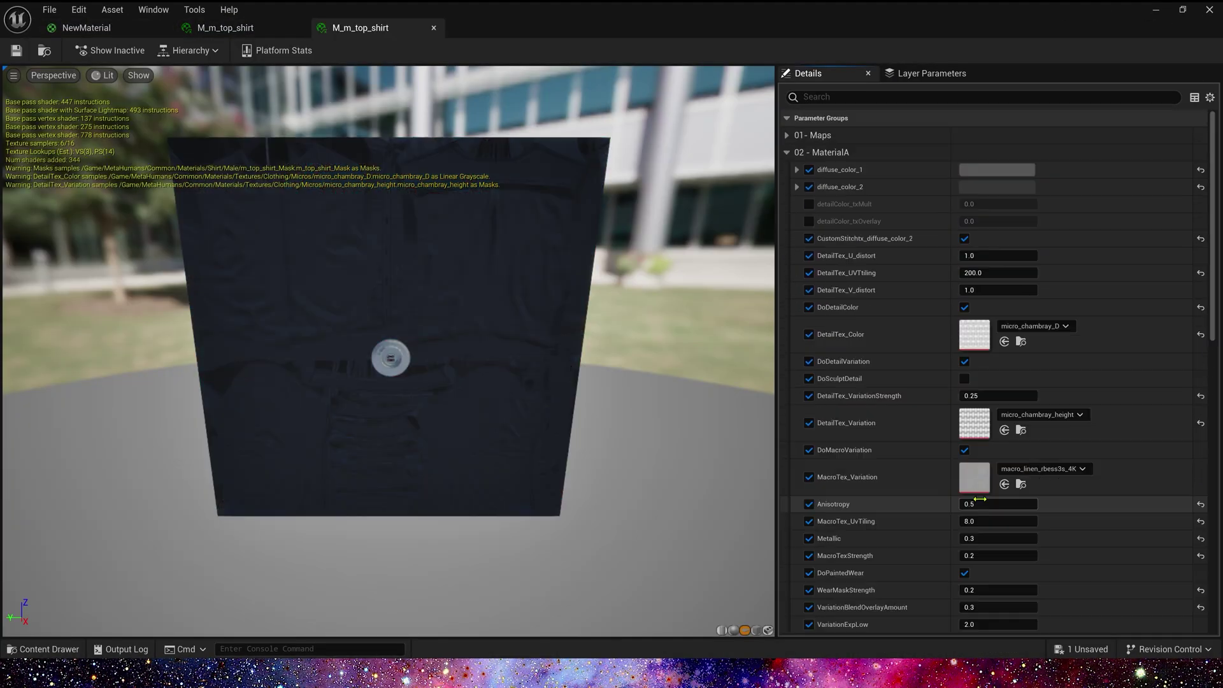
scroll(978, 510, "down", 10)
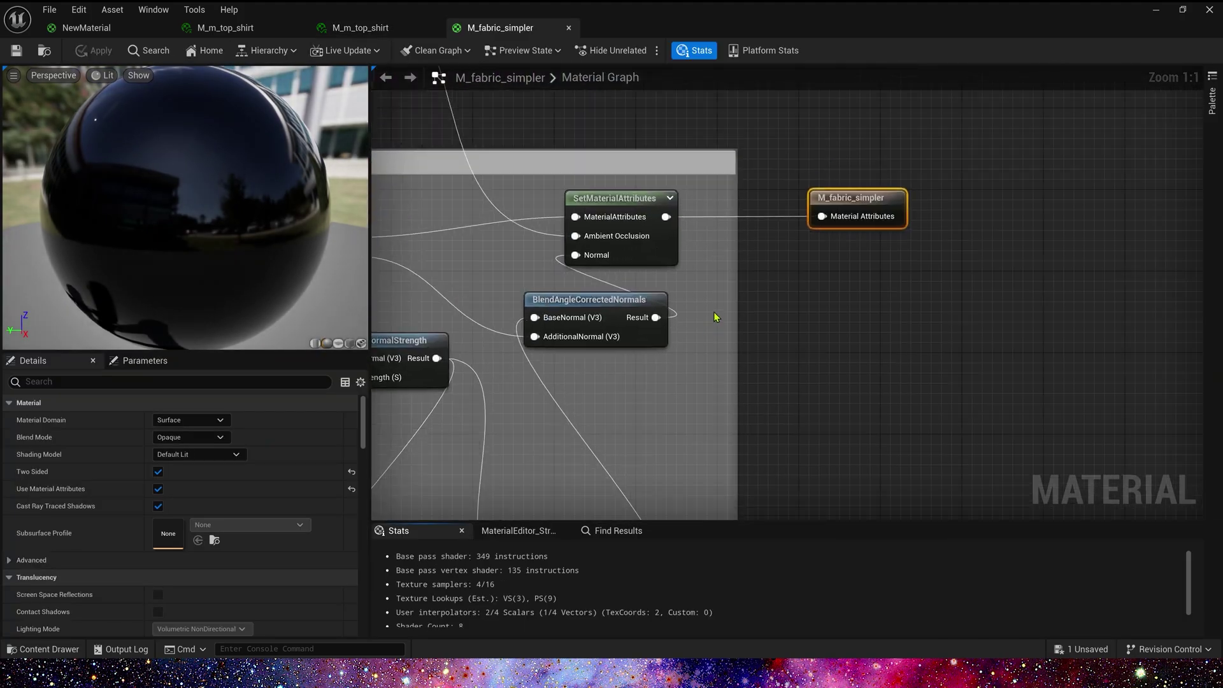
Move the SetMaterialAttributes and M_fabric_simpler output nodes into the empty area beyond the comment box.
scroll(703, 373, "down", 4)
right_click_drag(704, 373, 648, 200)
scroll(1037, 315, "down", 2)
scroll(966, 219, "up", 4)
left_click_drag(919, 221, 659, 280)
left_click_drag(659, 238, 912, 248)
left_click(815, 172)
right_click_drag(816, 374, 743, 265)
Add an Opacity Mask attribute to the SetMaterialAttributes node.
left_click(817, 135)
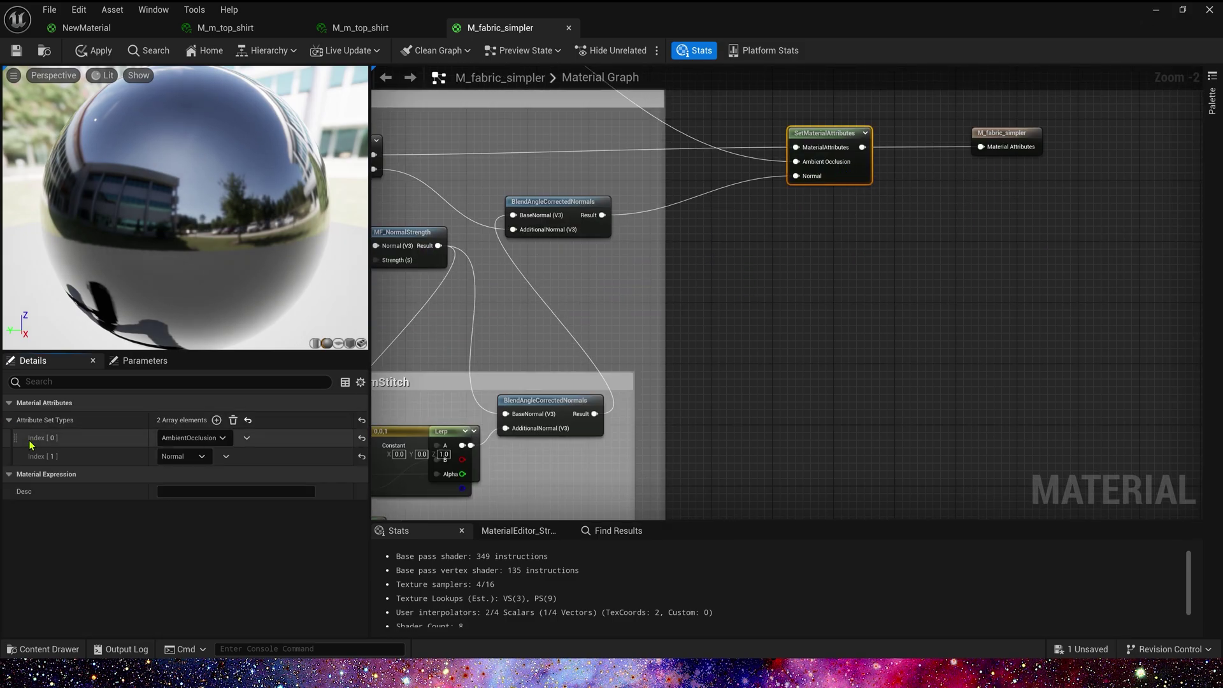
left_click(216, 420)
left_click(190, 474)
left_click(52, 283)
left_click(766, 322)
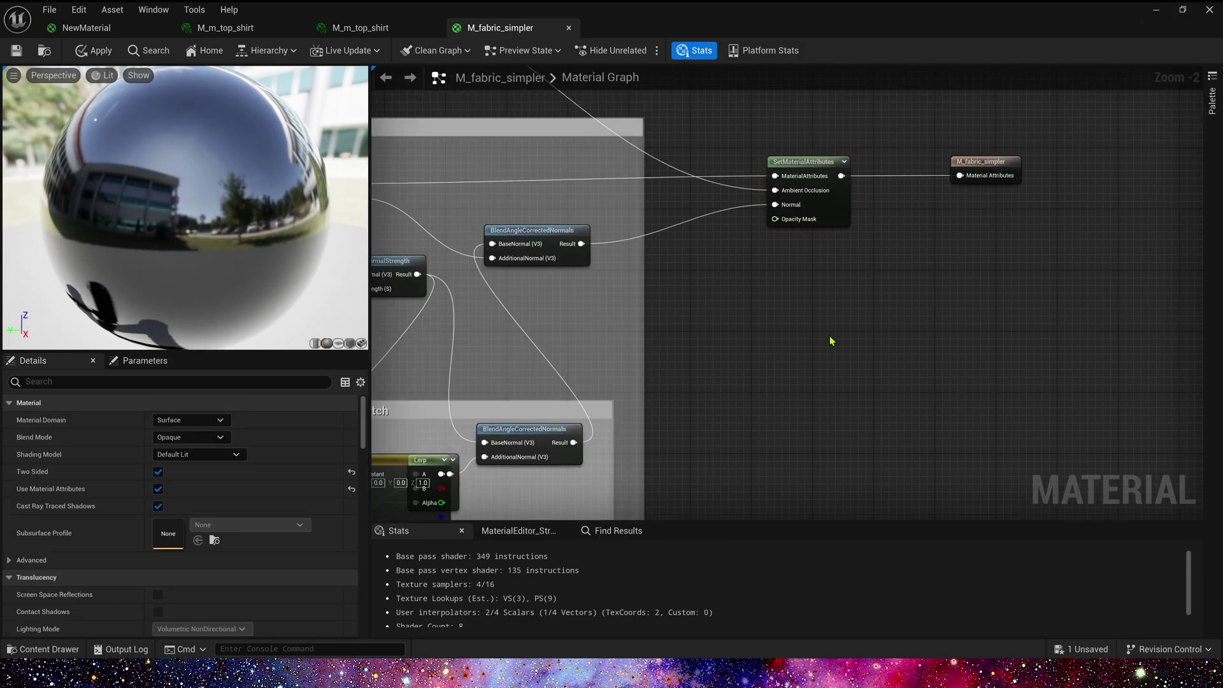
Create a Material Parameter Collection named MPC_Sample in the Cooper folder.
left_click(1156, 9)
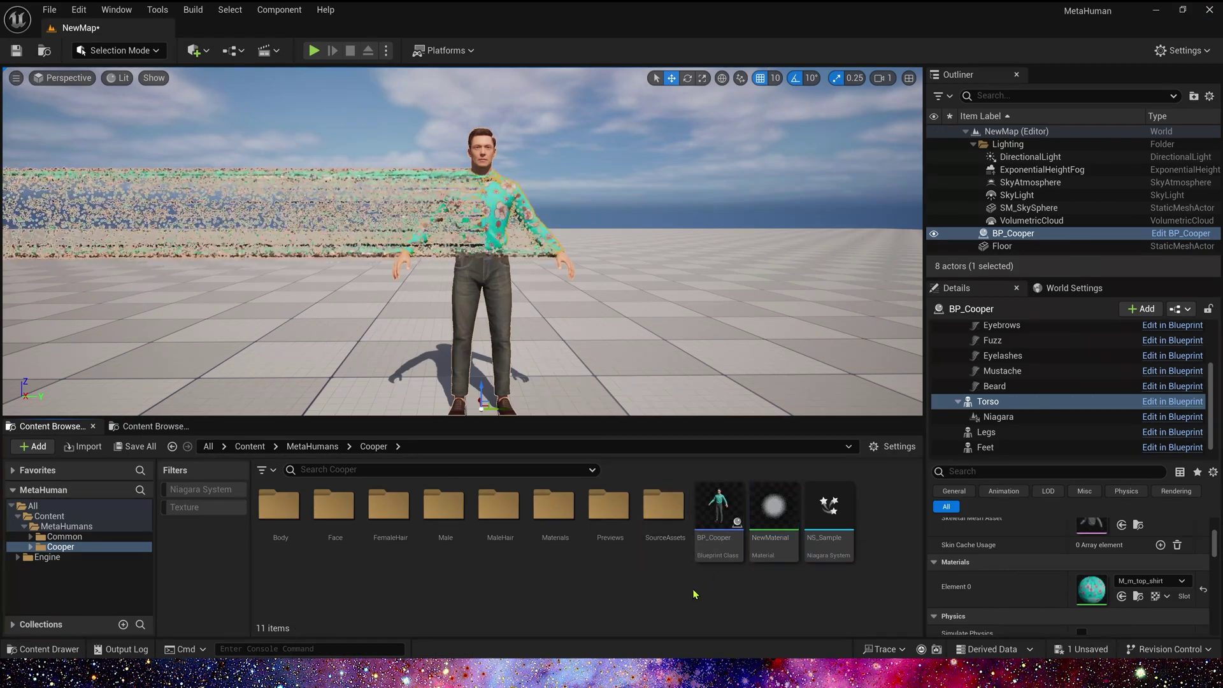
right_click(597, 592)
mouse_move(705, 422)
mouse_move(716, 465)
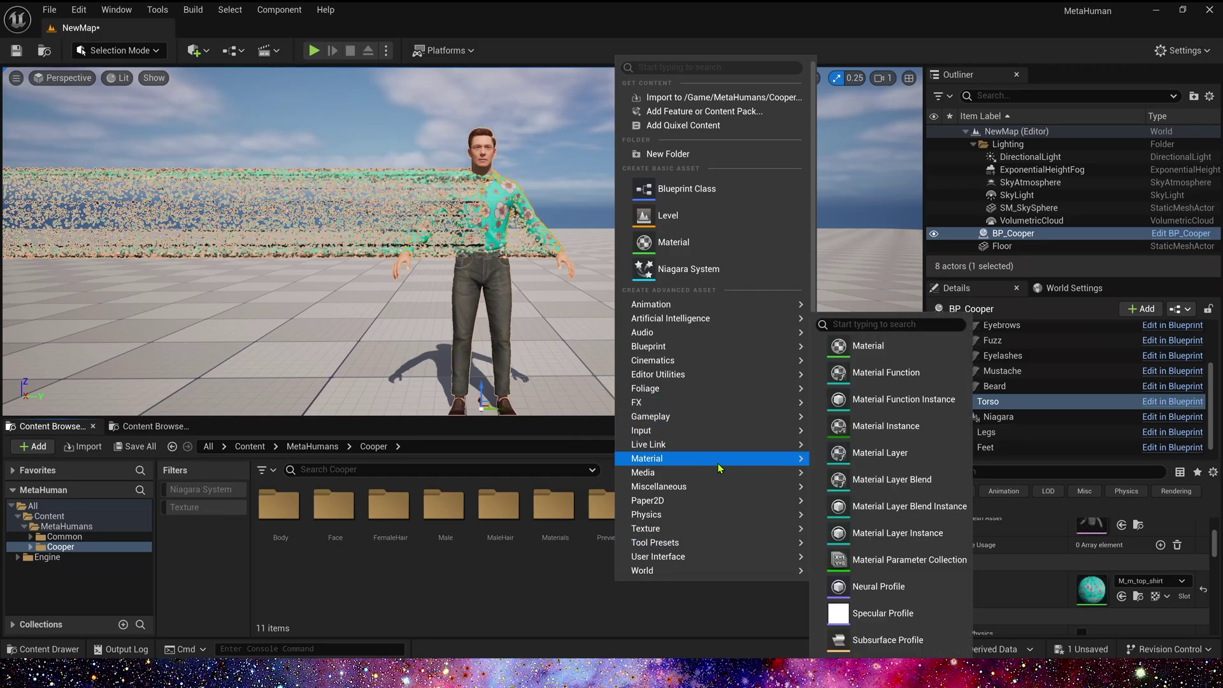
left_click(911, 559)
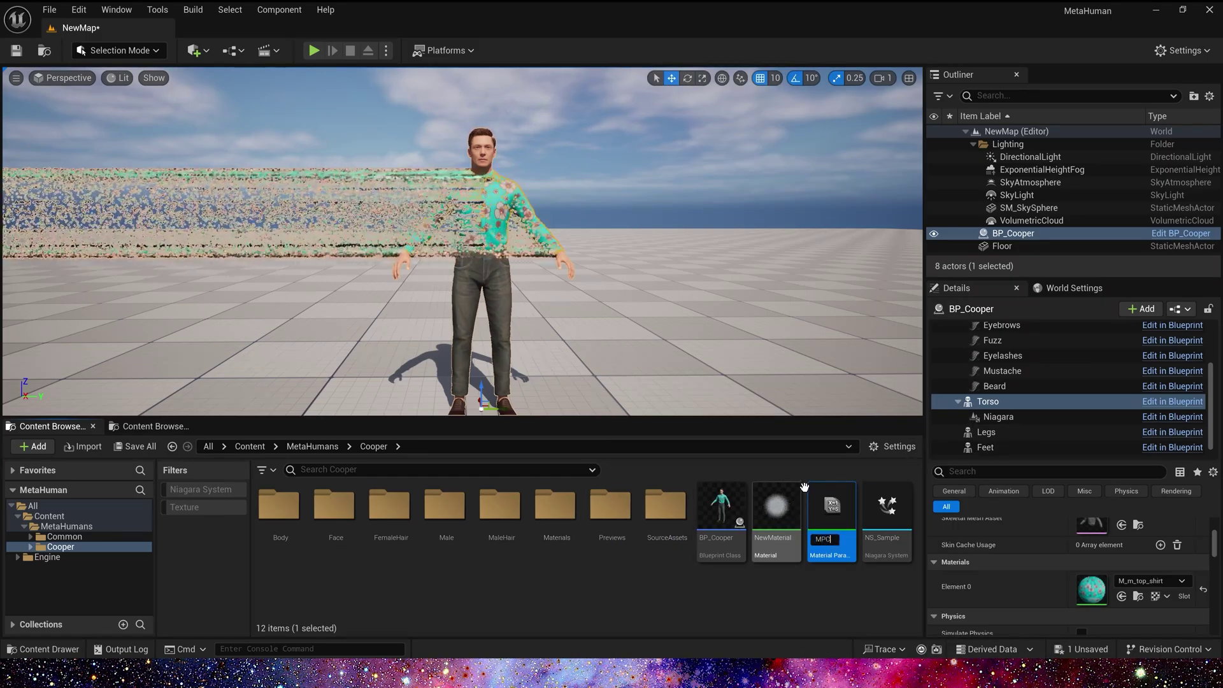
type("Sample")
key("Return")
Add a scalar parameter named Mask to MPC_Sample and save the collection.
double_click(790, 531)
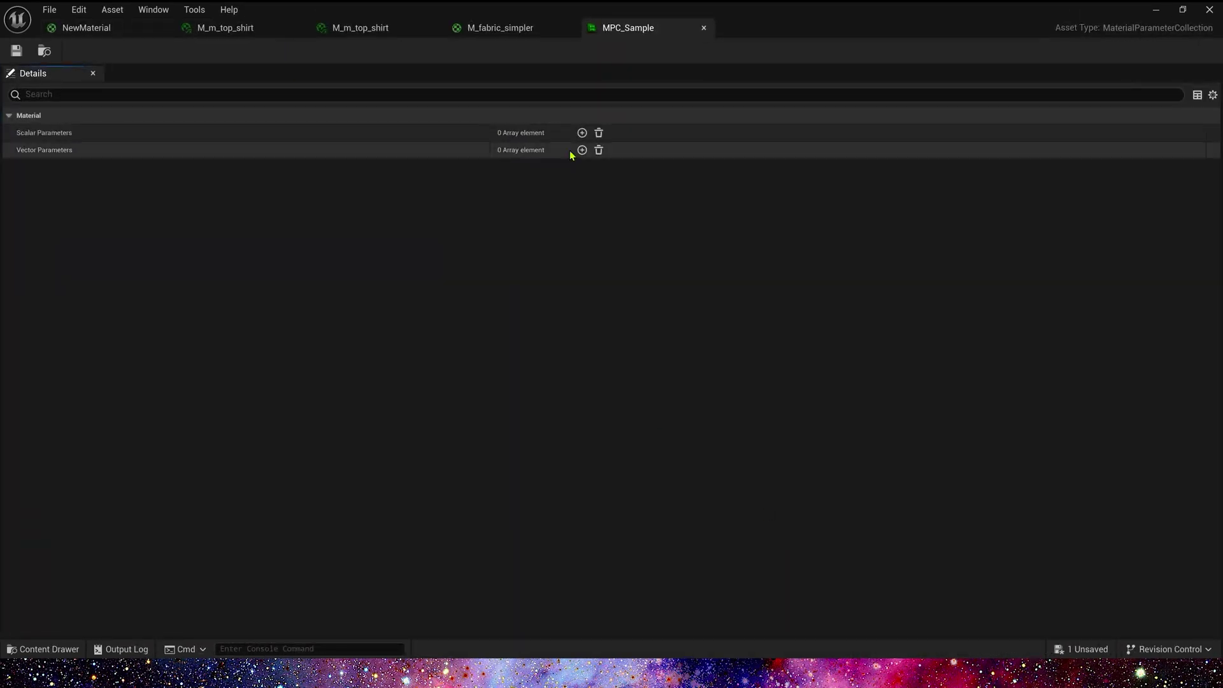
left_click(581, 133)
left_click(20, 151)
left_click(545, 185)
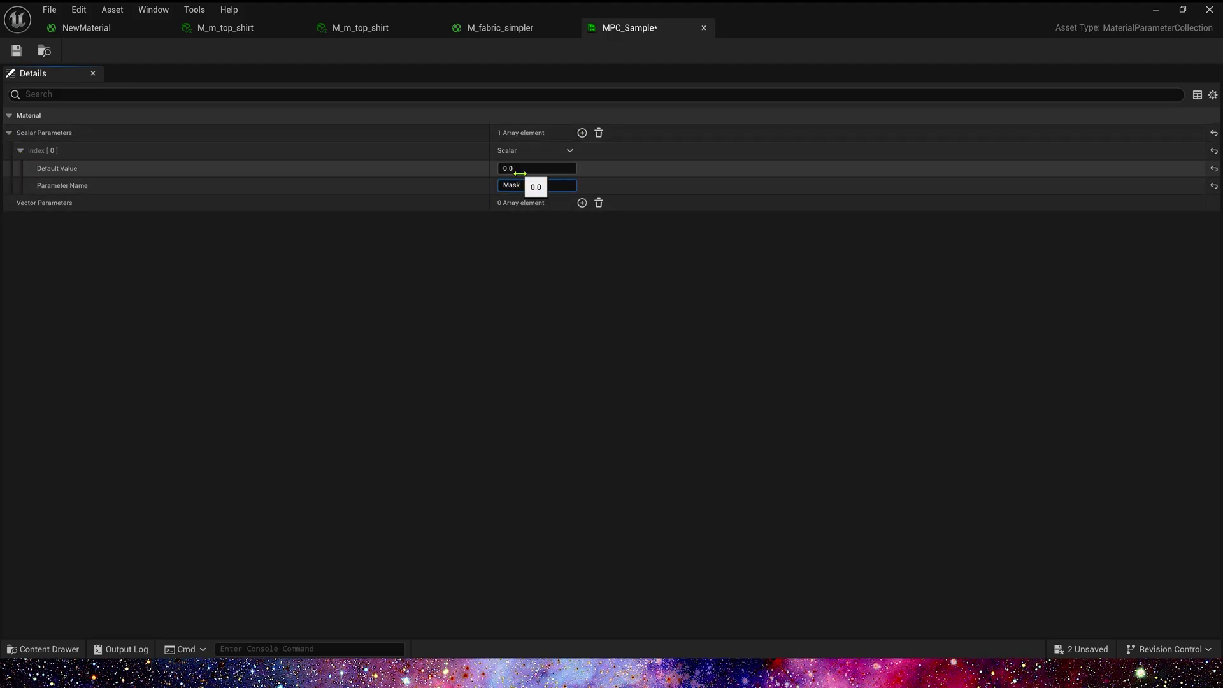
left_click(17, 51)
In M_fabric_simpler, add an If node and connect its output to the Opacity Mask input of SetMaterialAttributes.
left_click(500, 27)
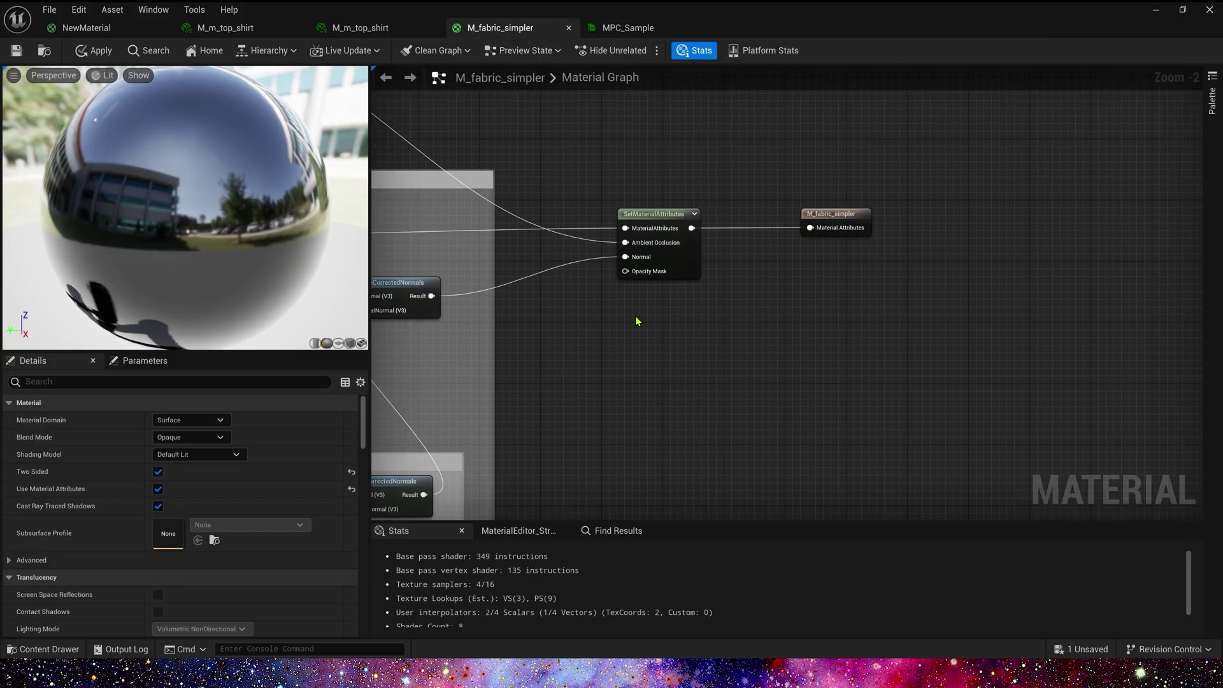
right_click_drag(624, 354, 609, 299)
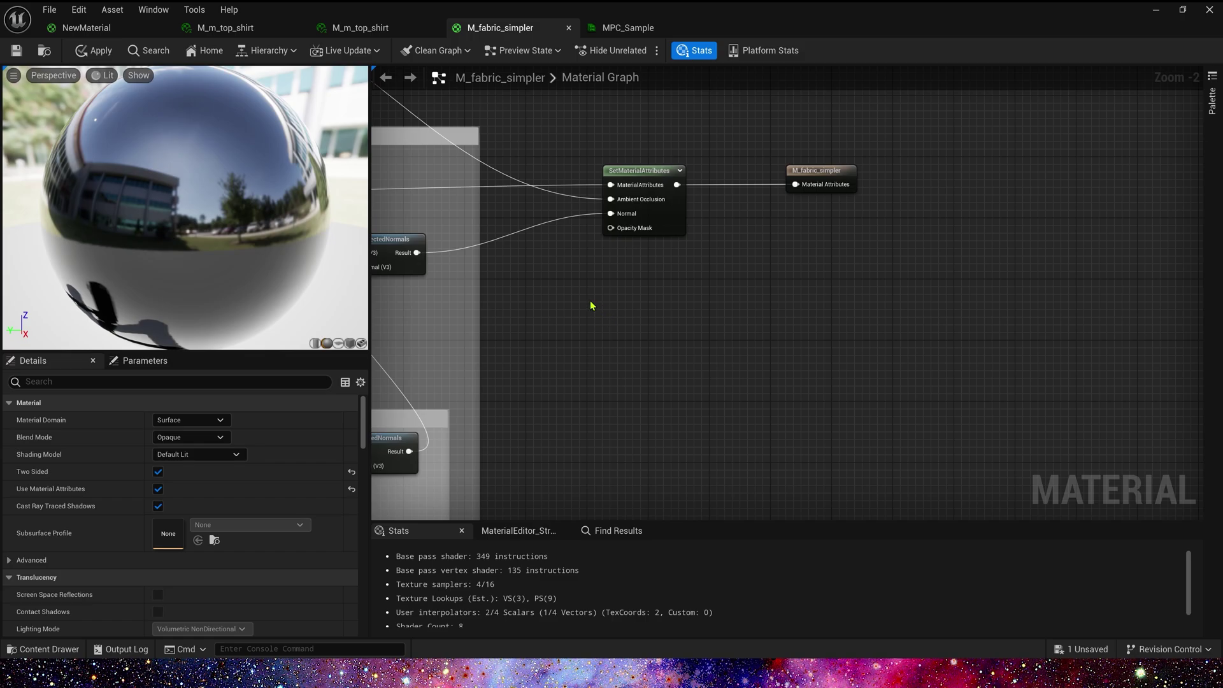
left_click(590, 305)
left_click_drag(623, 233, 622, 231)
right_click_drag(731, 292, 800, 205)
left_click_drag(679, 216, 855, 313)
left_click(712, 315)
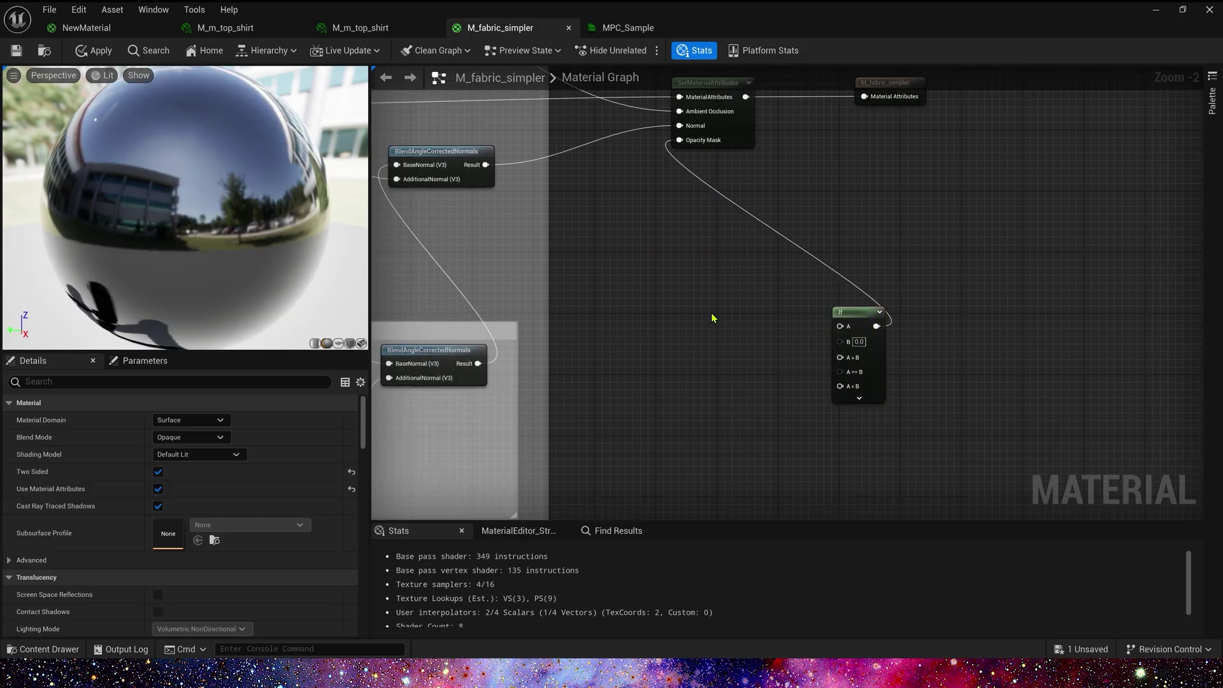
Add a CollectionParameter node that uses MPC_Sample to the material graph.
right_click(644, 280)
type("mpc")
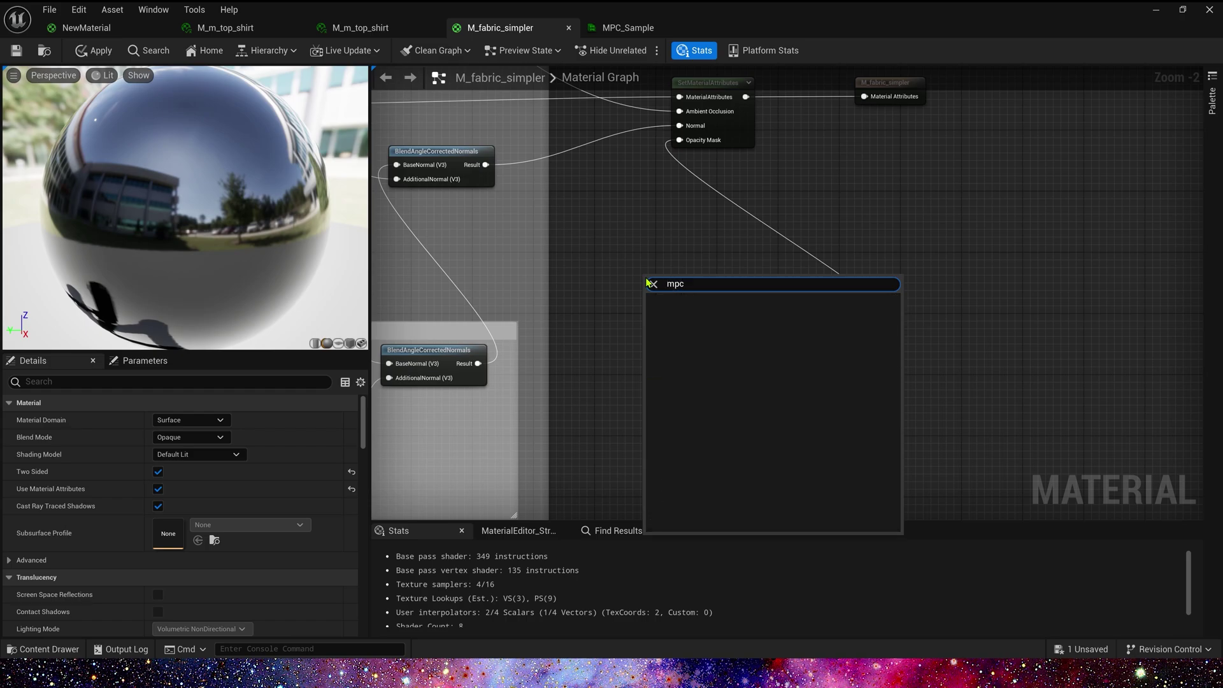
key("BackSpace")
key("BackSpace")
key("BackSpace")
type("coll")
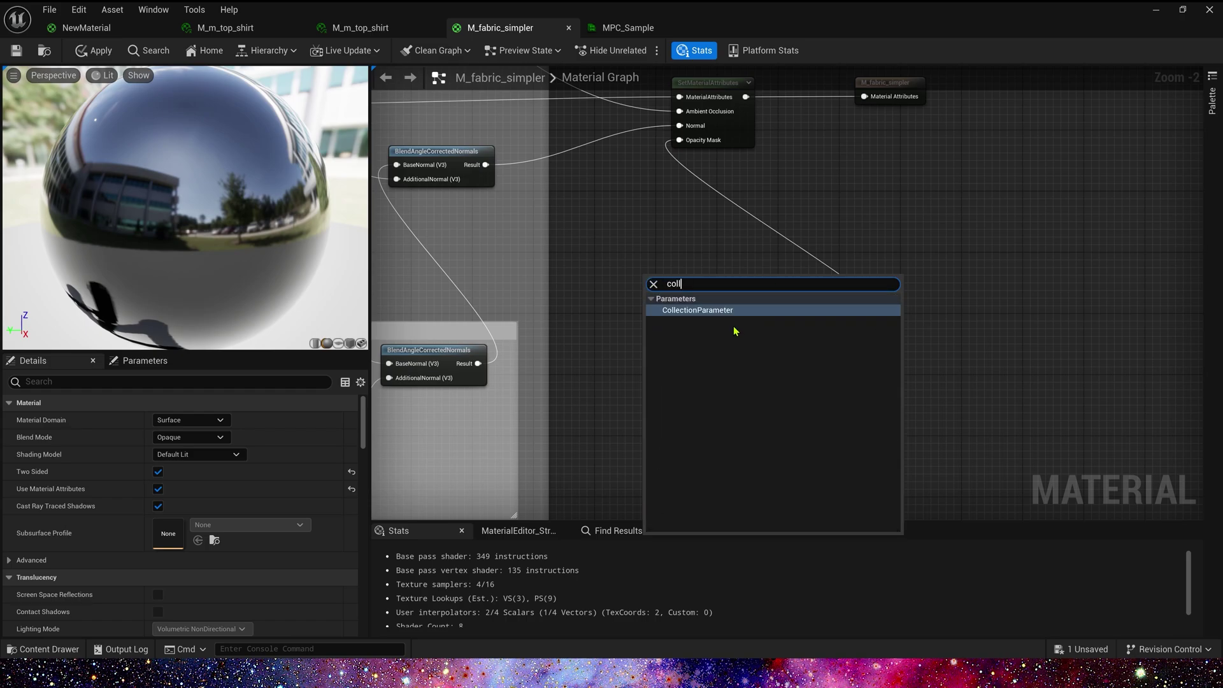
key("Return")
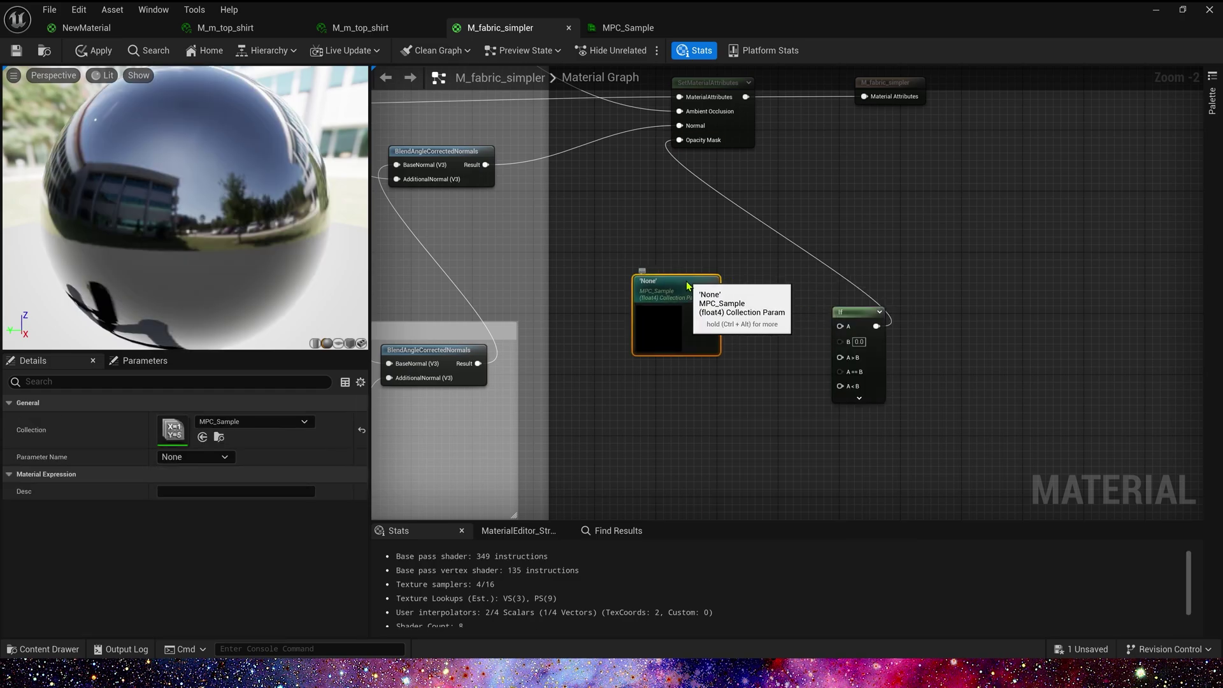
right_click_drag(452, 439, 350, 439)
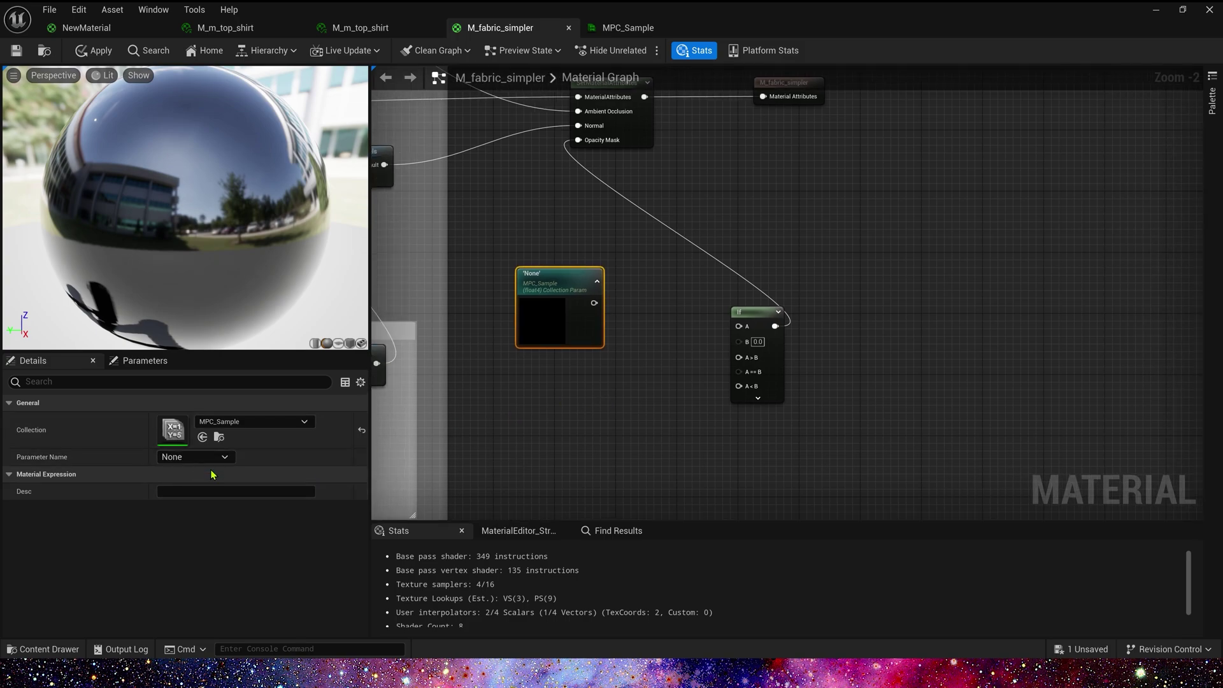
Set the collection node's parameter to Mask and connect it to input A of the If node.
scroll(656, 369, "up", 2)
left_click_drag(577, 278, 604, 292)
left_click_drag(772, 316, 769, 311)
left_click_drag(540, 295, 559, 243)
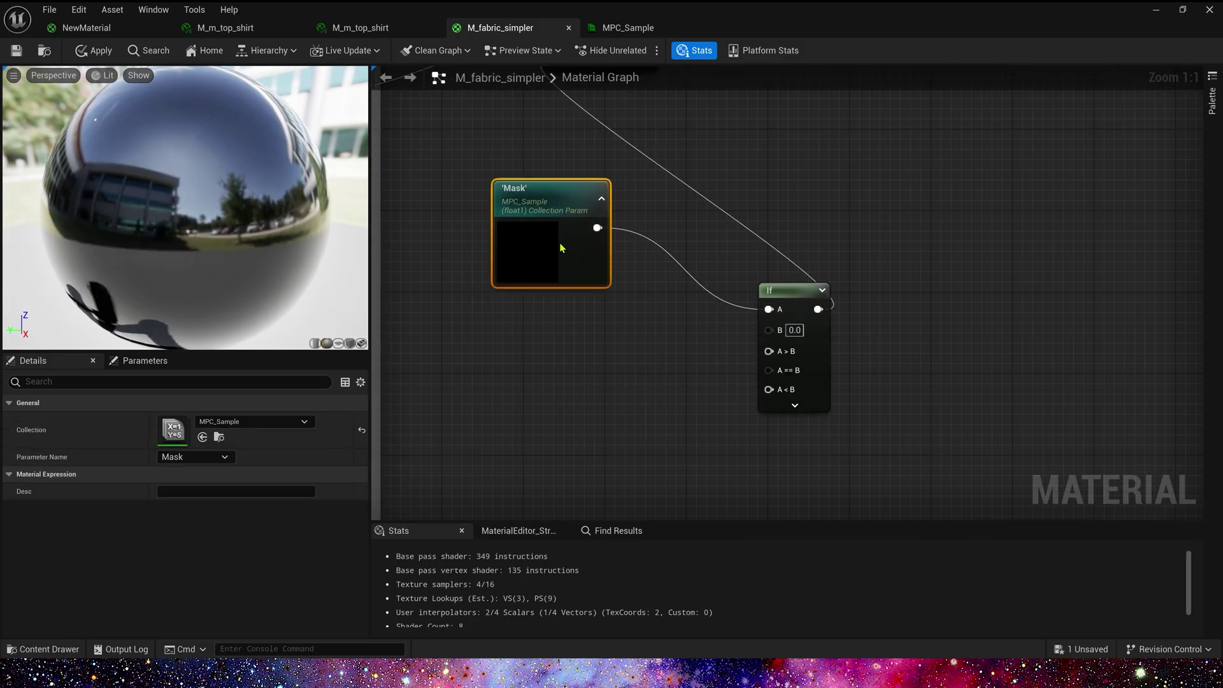
Add a Texture Sample node with the T_Noise01 texture and connect its red channel to the If node's B input.
left_click(657, 354)
right_click_drag(610, 400, 622, 331)
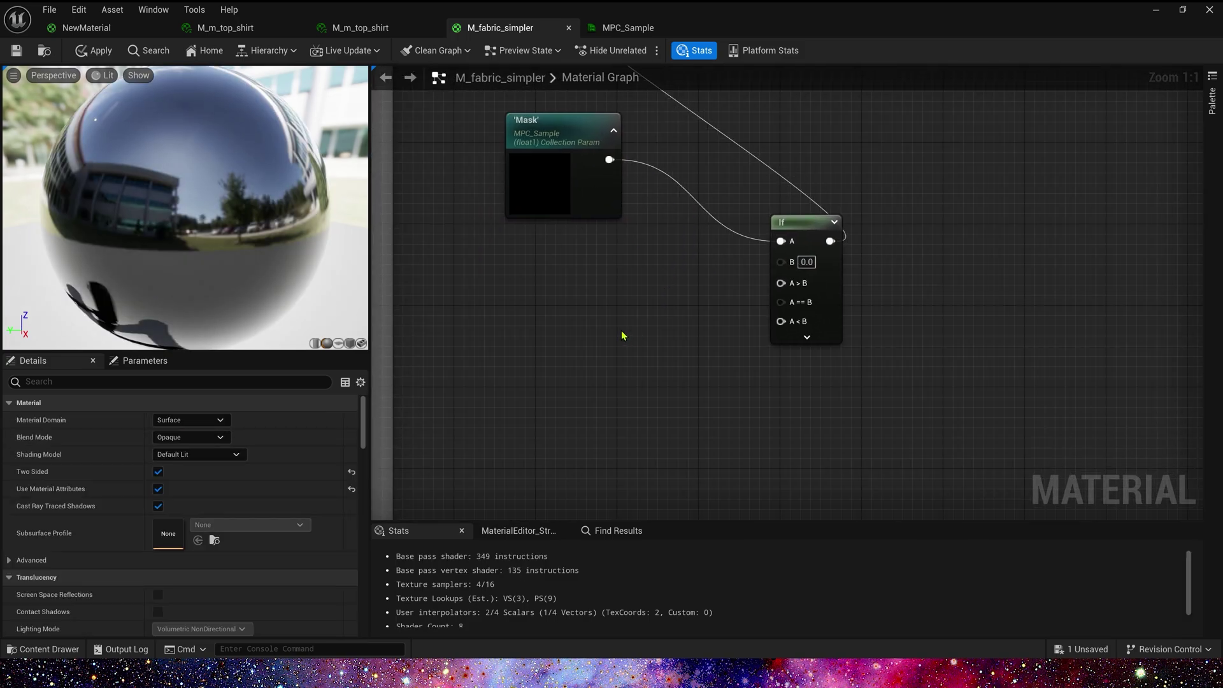
left_click(544, 282)
left_click_drag(581, 283, 556, 264)
left_click(229, 525)
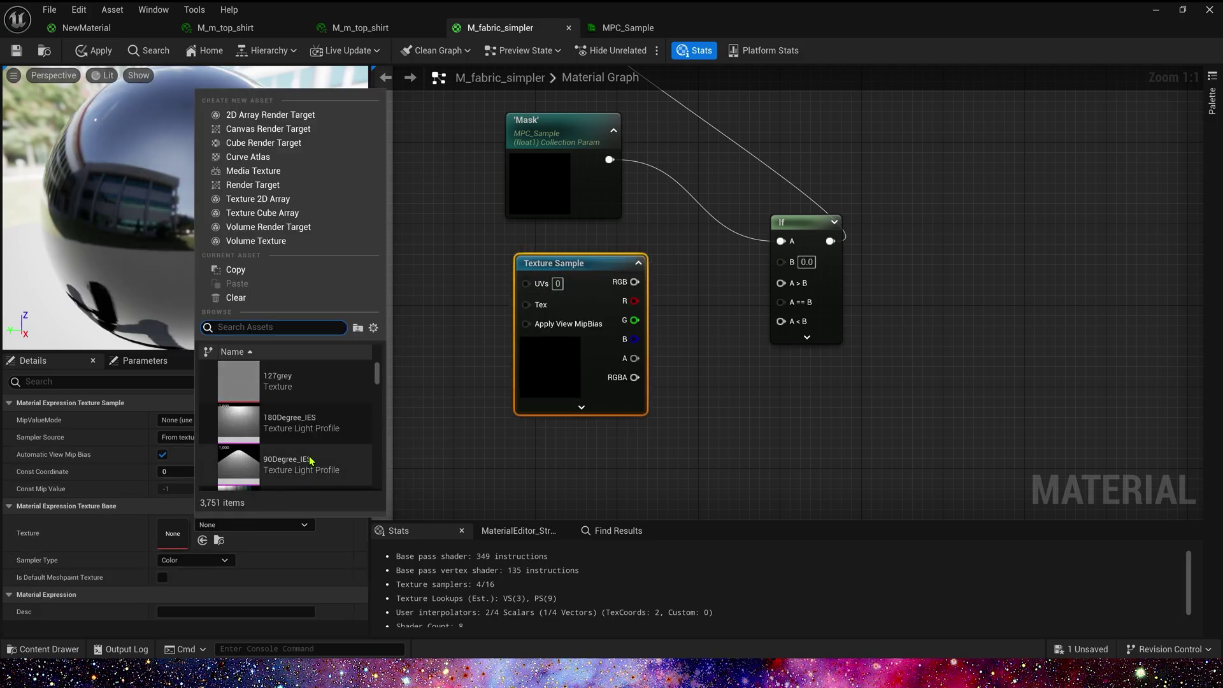
type("noise")
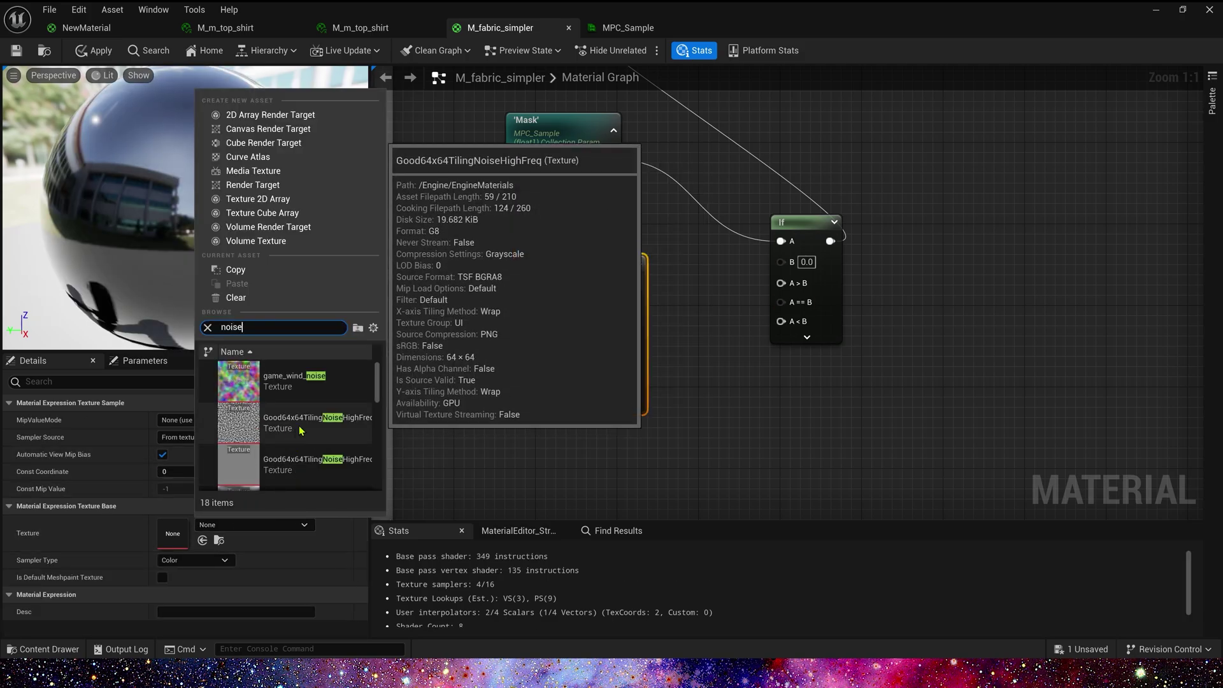
left_click(299, 468)
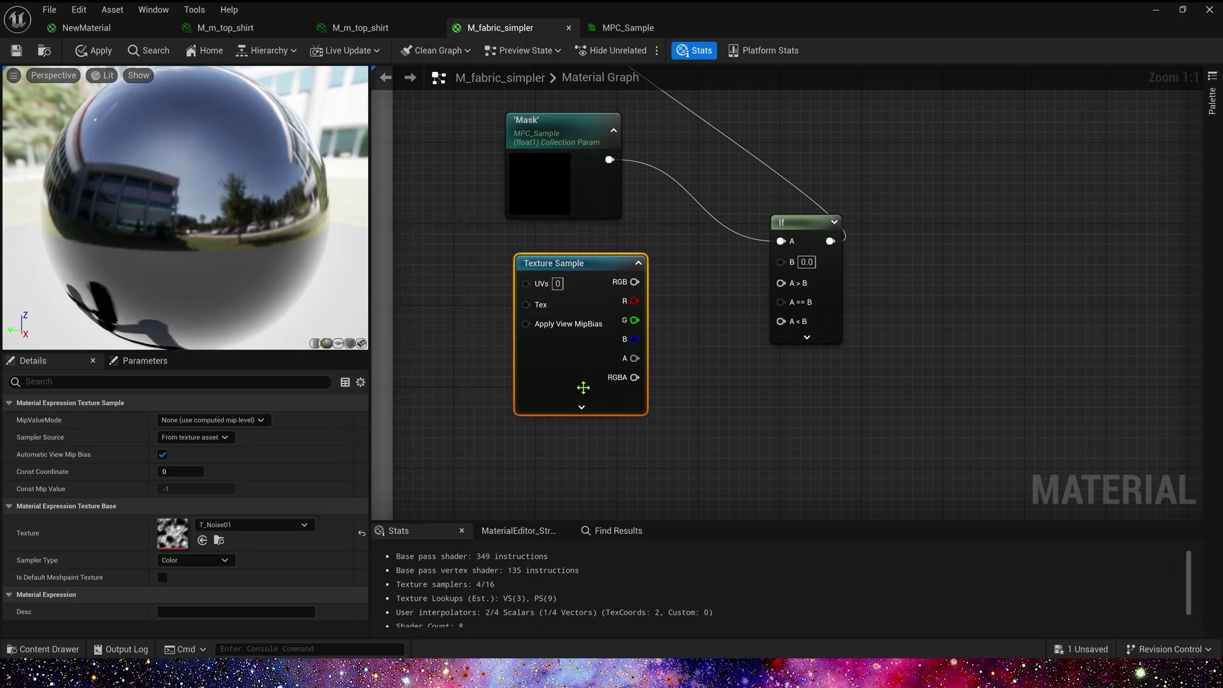
left_click(634, 314)
left_click_drag(595, 273, 798, 272)
Add a constant of 0 and connect it to the If node's A > B and A == B inputs.
key("1")
left_click(652, 329)
left_click_drag(688, 338, 788, 289)
left_click(701, 410)
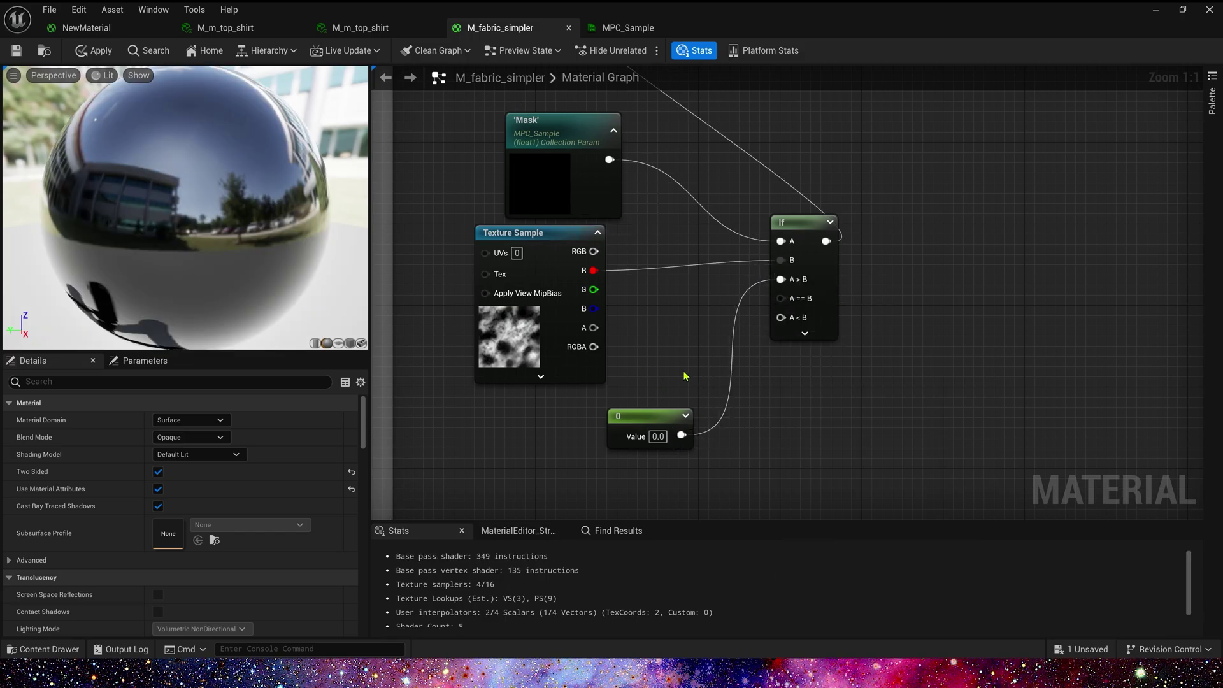
left_click_drag(673, 445, 653, 414)
left_click(692, 476)
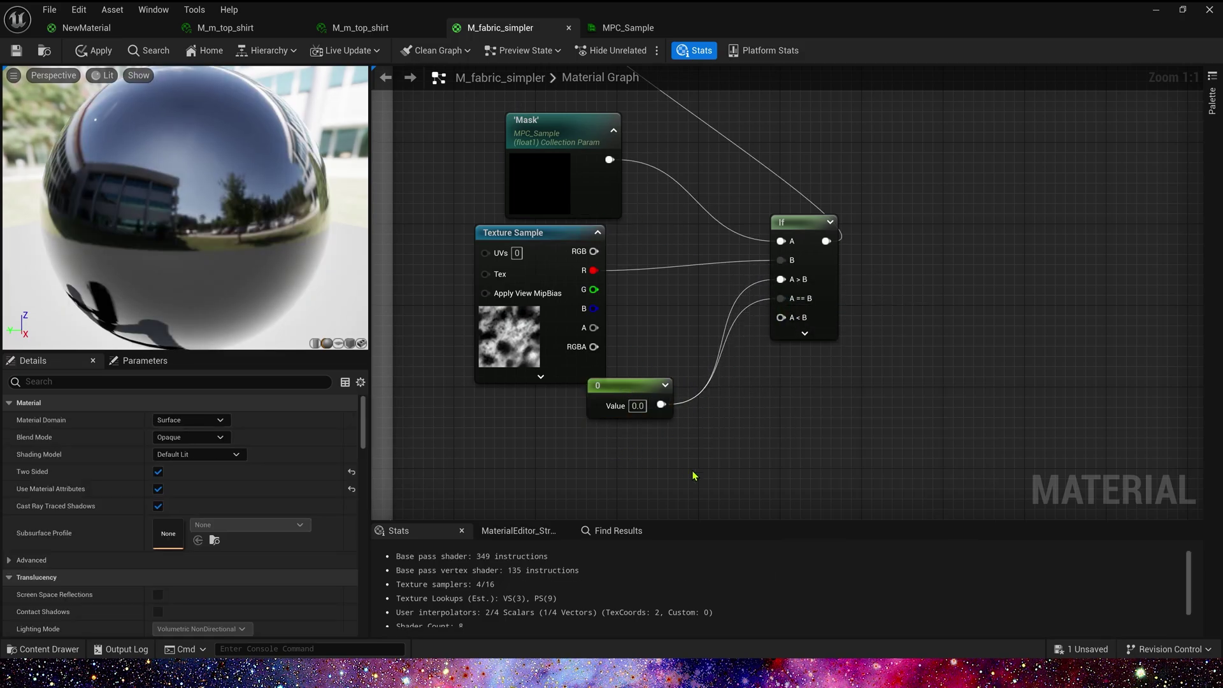
Add a constant of 1 and connect it to the If node's A < B input.
key("1")
left_click(607, 449)
left_click_drag(812, 330, 781, 317)
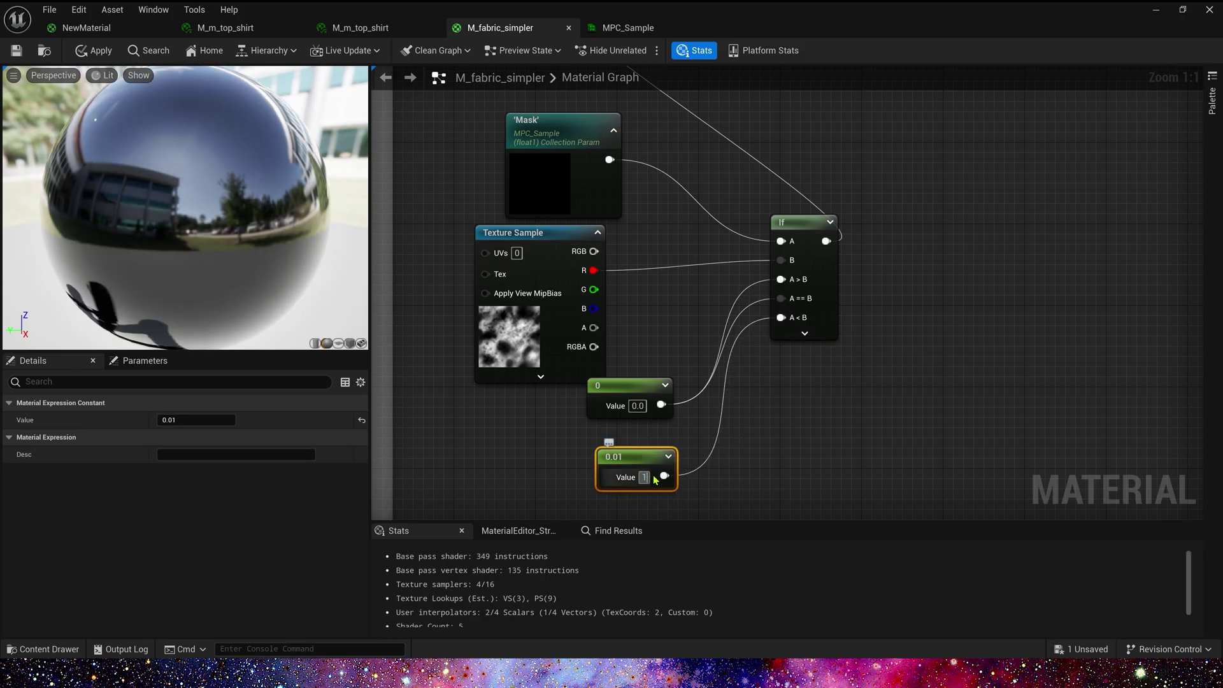
left_click_drag(650, 467, 647, 457)
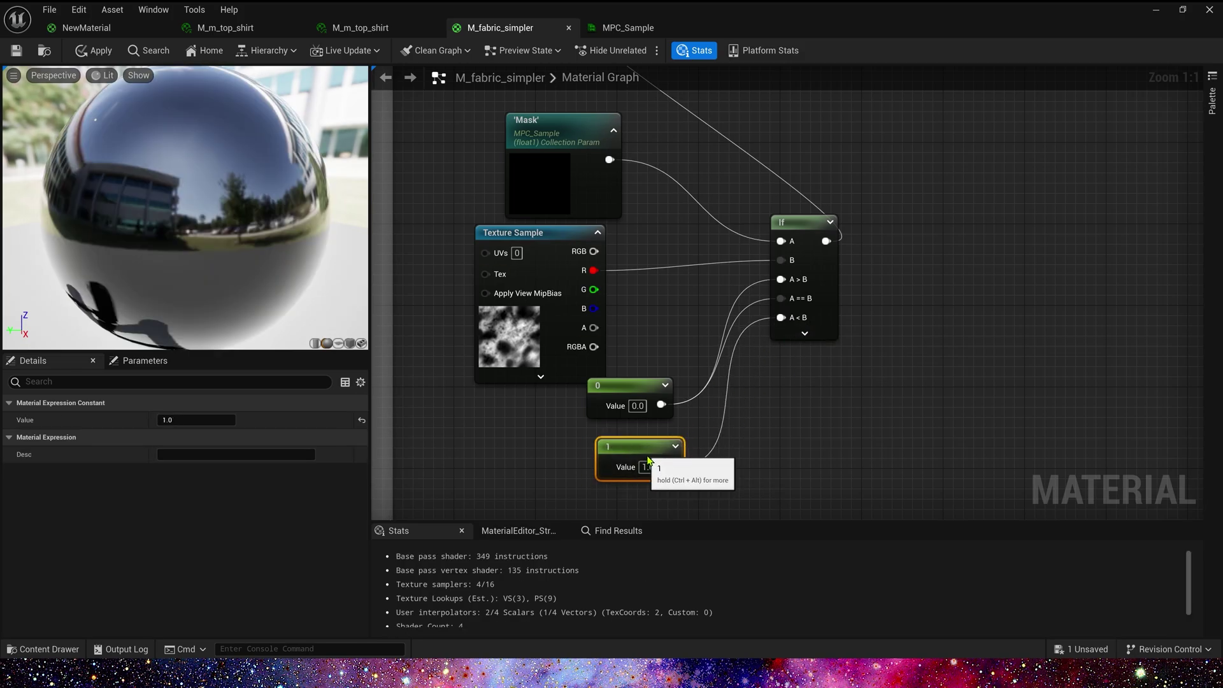
Detach MPC_Sample into its own floating window and save the M_fabric_simpler material.
left_click(596, 28)
left_click_drag(634, 26, 605, 72)
double_click(686, 75)
left_click_drag(637, 29, 801, 260)
left_click(19, 49)
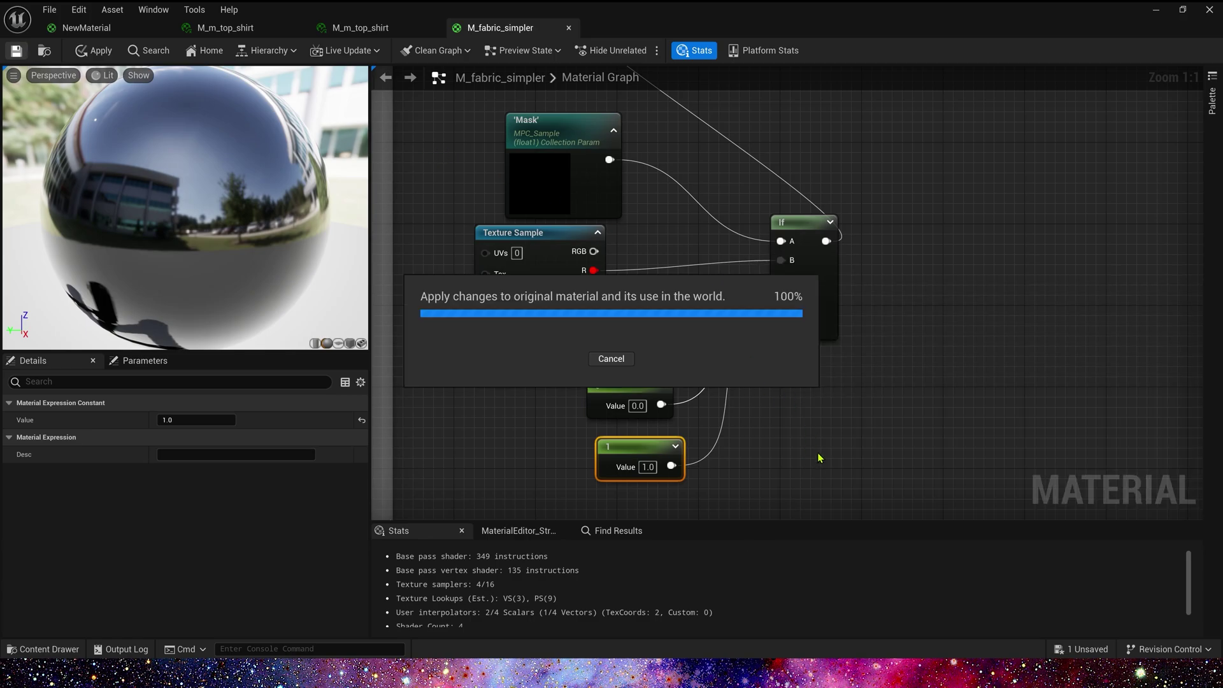
Switch the material preview to a plane and vary the default value of MPC_Sample's Mask parameter to test the mask.
left_click(838, 631)
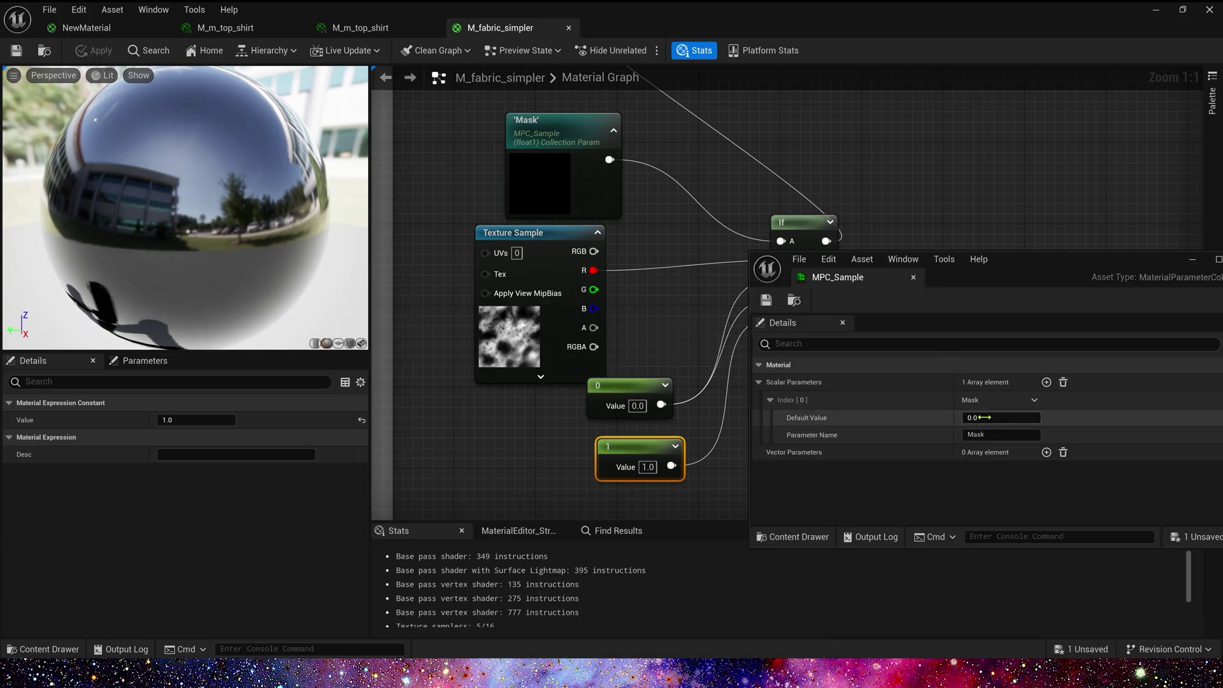
left_click(337, 347)
left_click(337, 345)
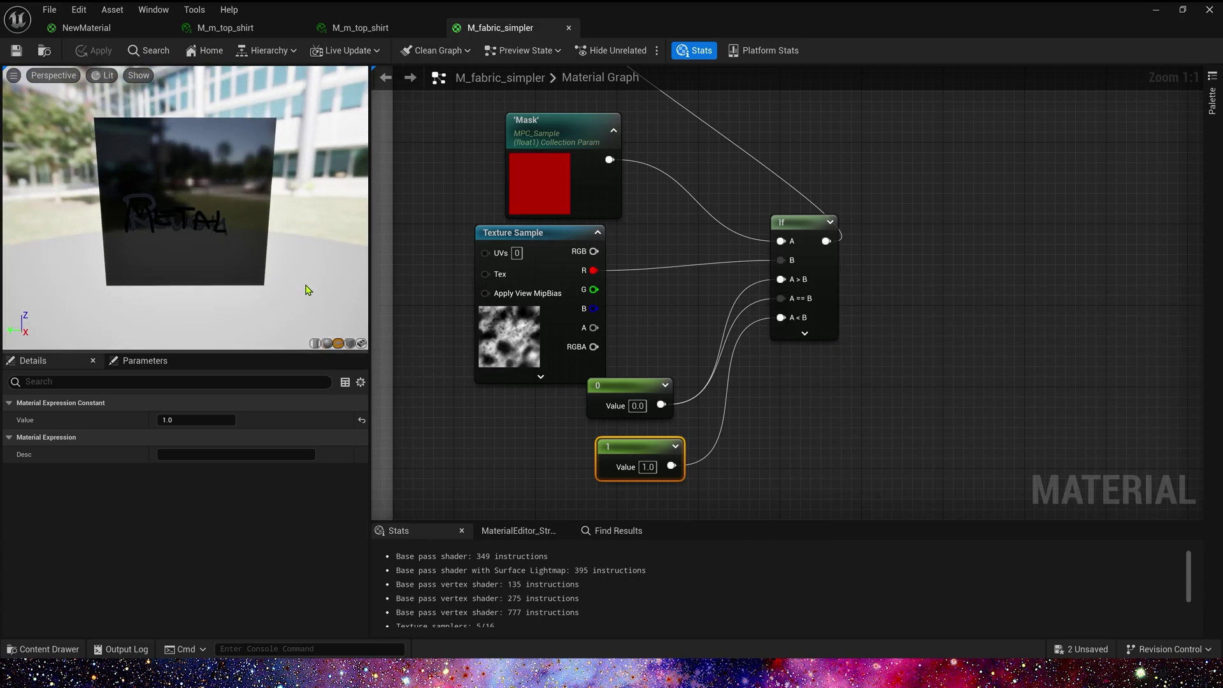
left_click(873, 605)
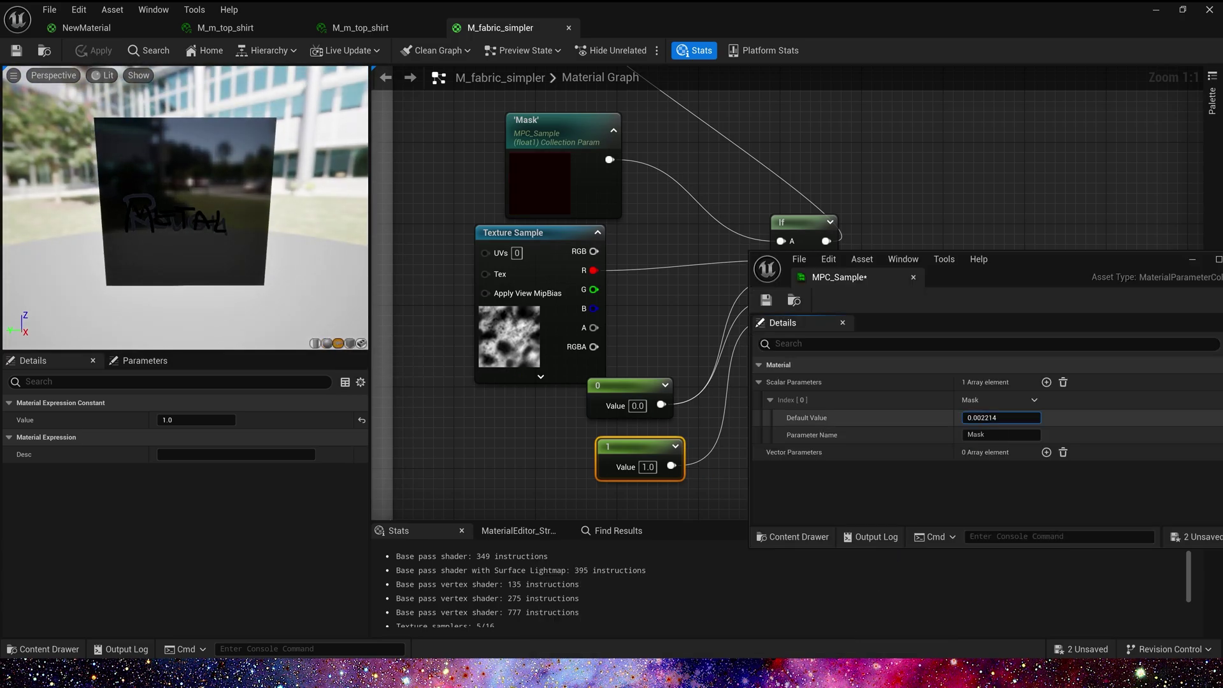
Set the material's blend mode to Masked and save M_fabric_simpler.
left_click(465, 429)
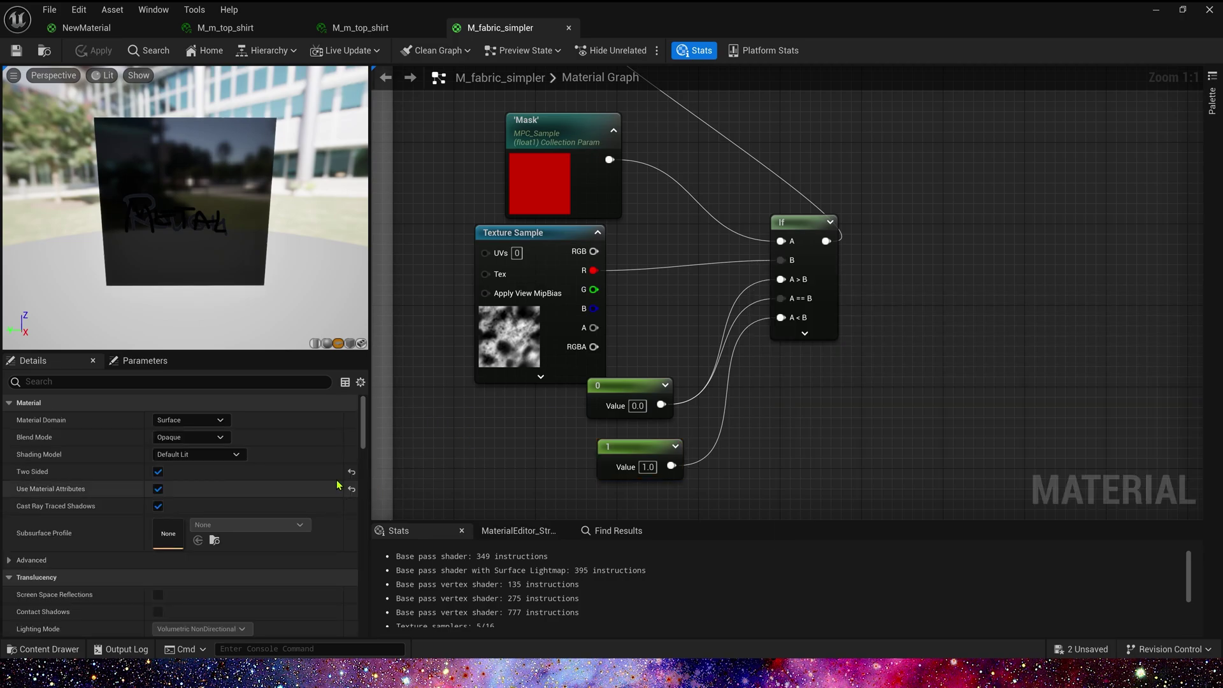
left_click(197, 439)
left_click(204, 462)
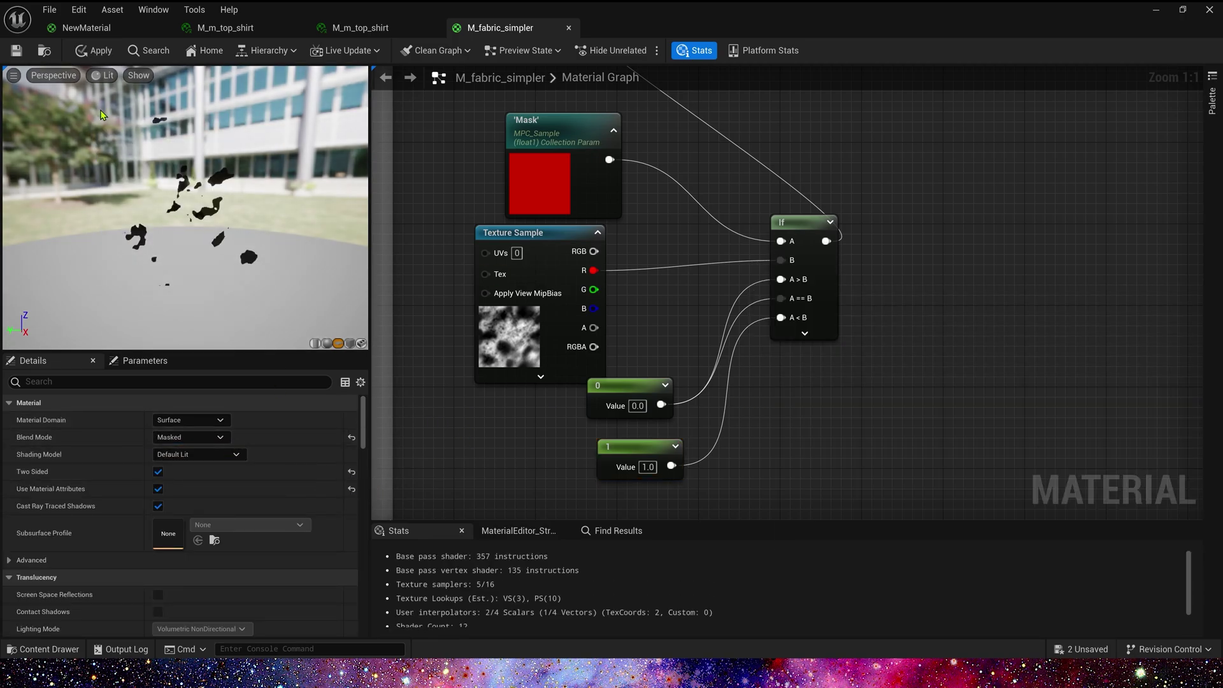
key("ctrl+s")
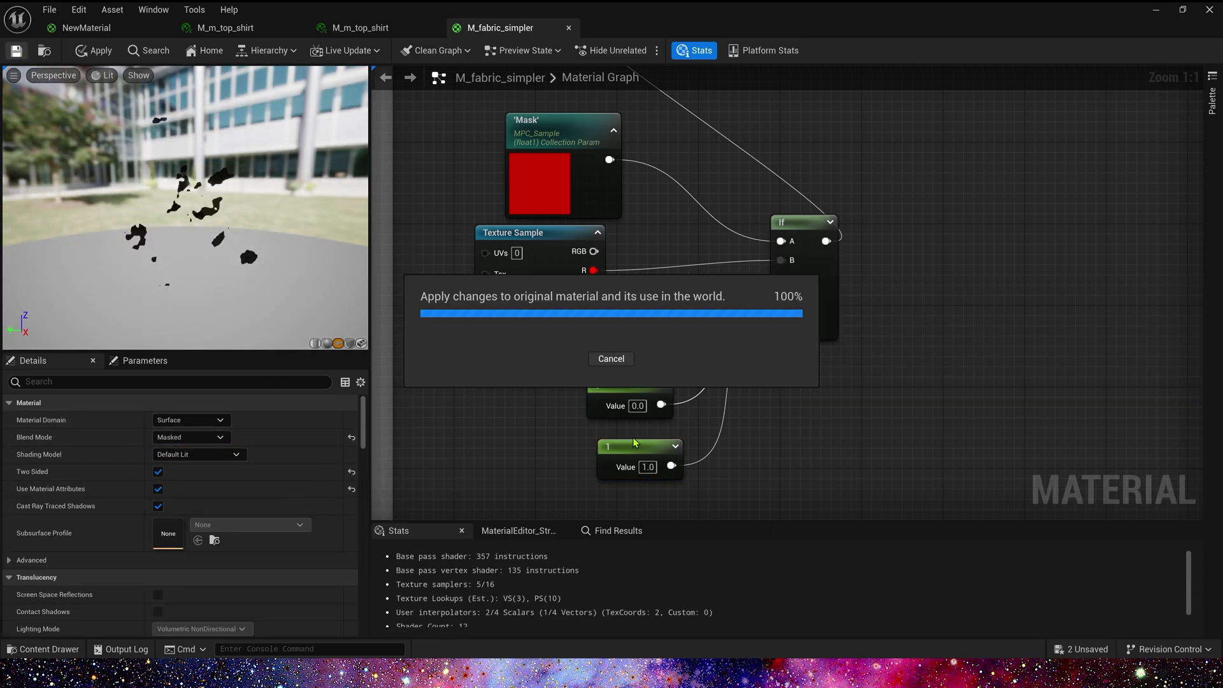
Adjust the Mask parameter's default value in MPC_Sample to about 0.07.
mouse_move(738, 673)
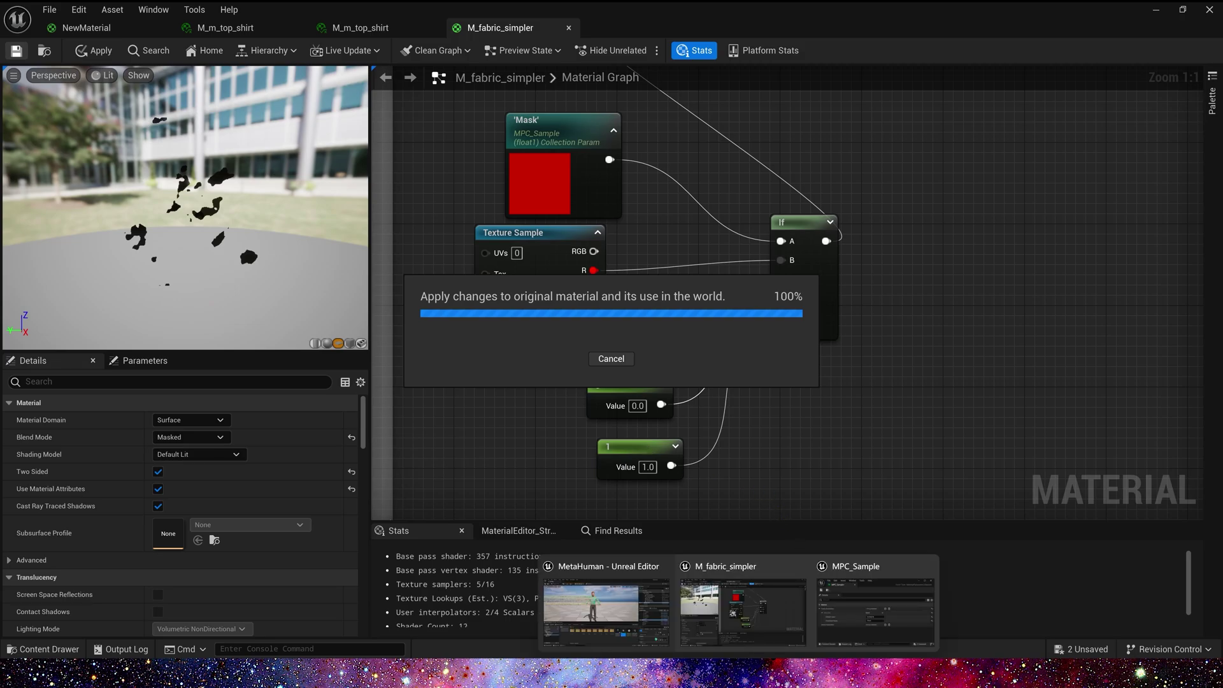
left_click(875, 605)
mouse_move(984, 417)
left_mouse_down()
mouse_move(1051, 417)
mouse_move(977, 418)
left_mouse_up()
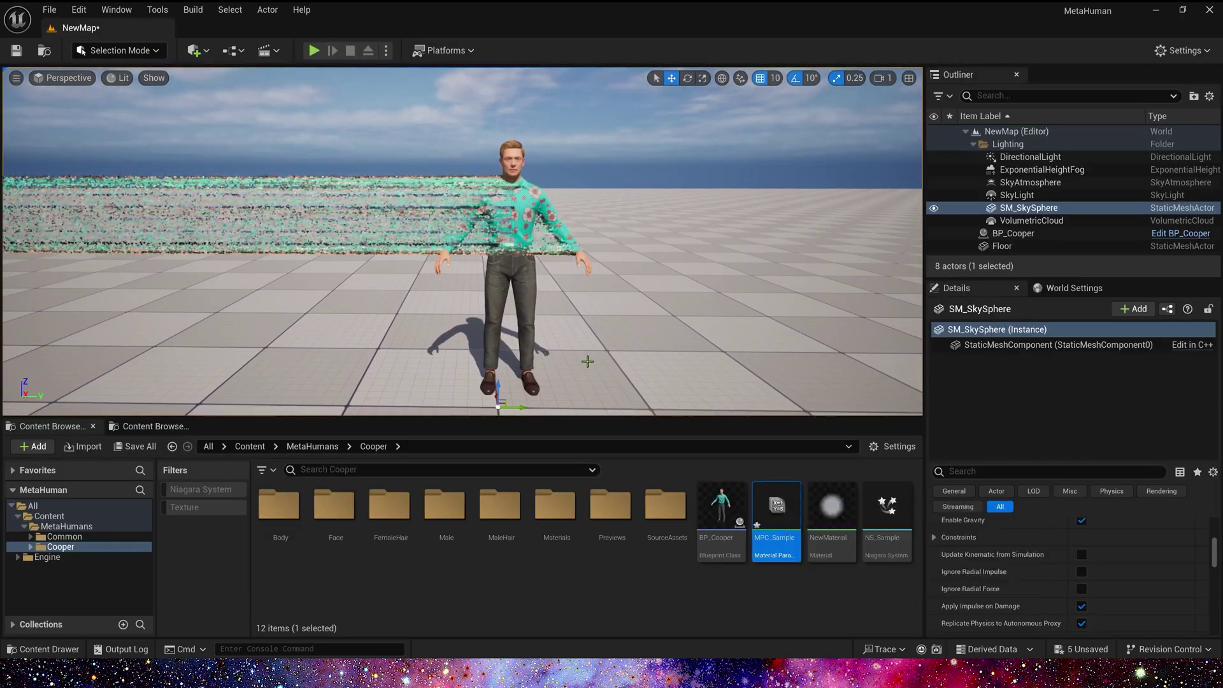
Save MPC_Sample, raise the Mask default value to about 1.385 while viewing the level, and close the collection.
double_click(776, 510)
key("ctrl+s")
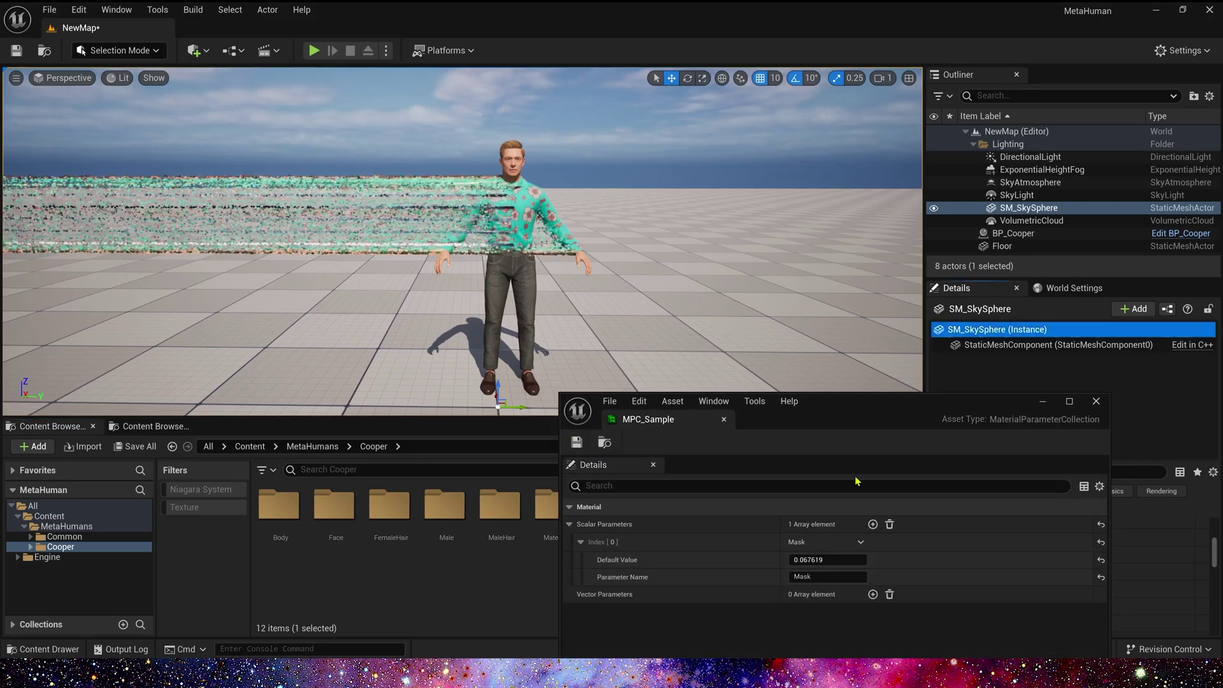
left_click(828, 560)
left_click_drag(828, 559, 929, 559)
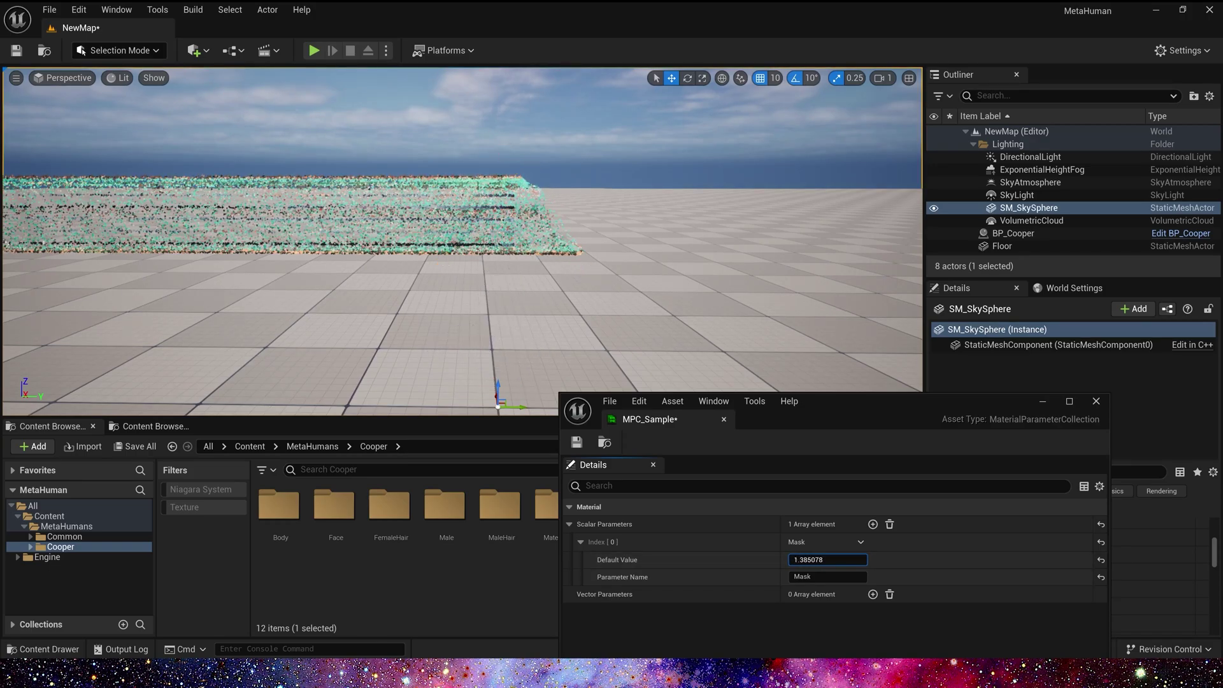
left_click(1096, 401)
Open the BP_Cooper blueprint and delete the Niagara component under Torso.
left_click(737, 505)
double_click(738, 505)
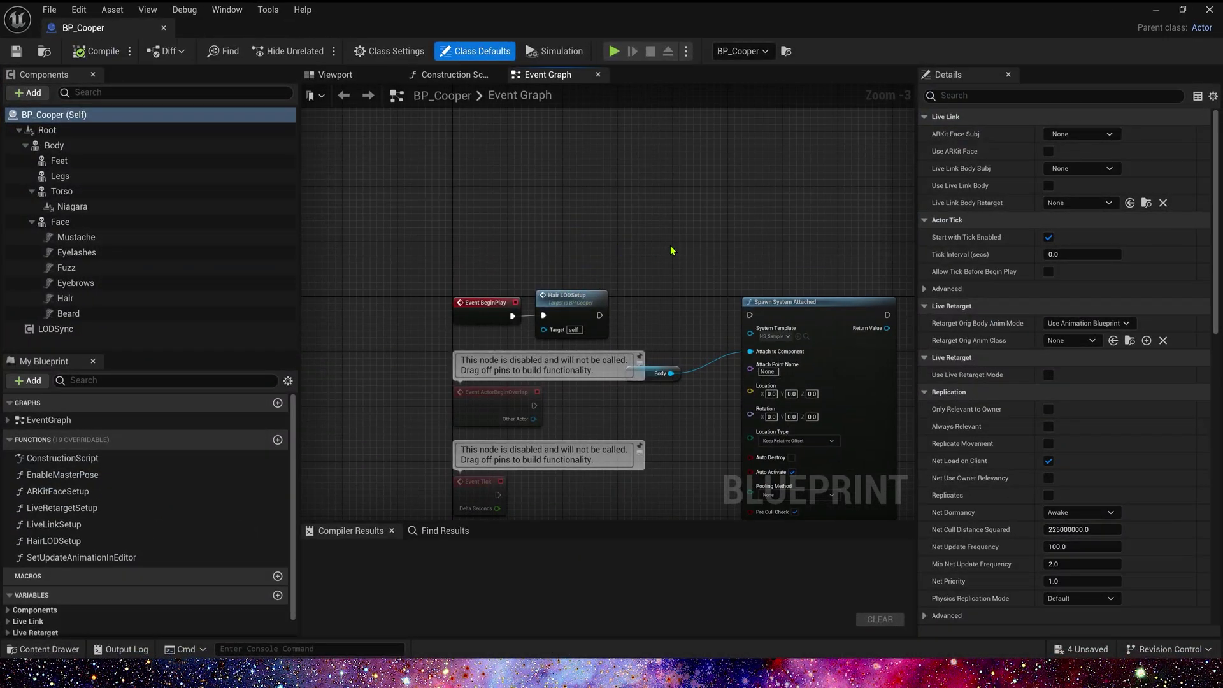
left_click(121, 208)
key("Delete")
Move the disabled ActorBeginOverlap and Tick event nodes farther below Event BeginPlay to free space in the event graph.
right_click_drag(733, 258, 573, 210)
left_click_drag(497, 200, 851, 395)
right_click_drag(543, 301, 653, 248)
left_click(430, 389)
left_click(433, 301, "ctrl")
left_click_drag(434, 301, 344, 419)
left_click(331, 353)
Add references to the Body, Feet, Legs, Torso and Face components to the event graph.
left_click(89, 148)
left_click(89, 162, "ctrl")
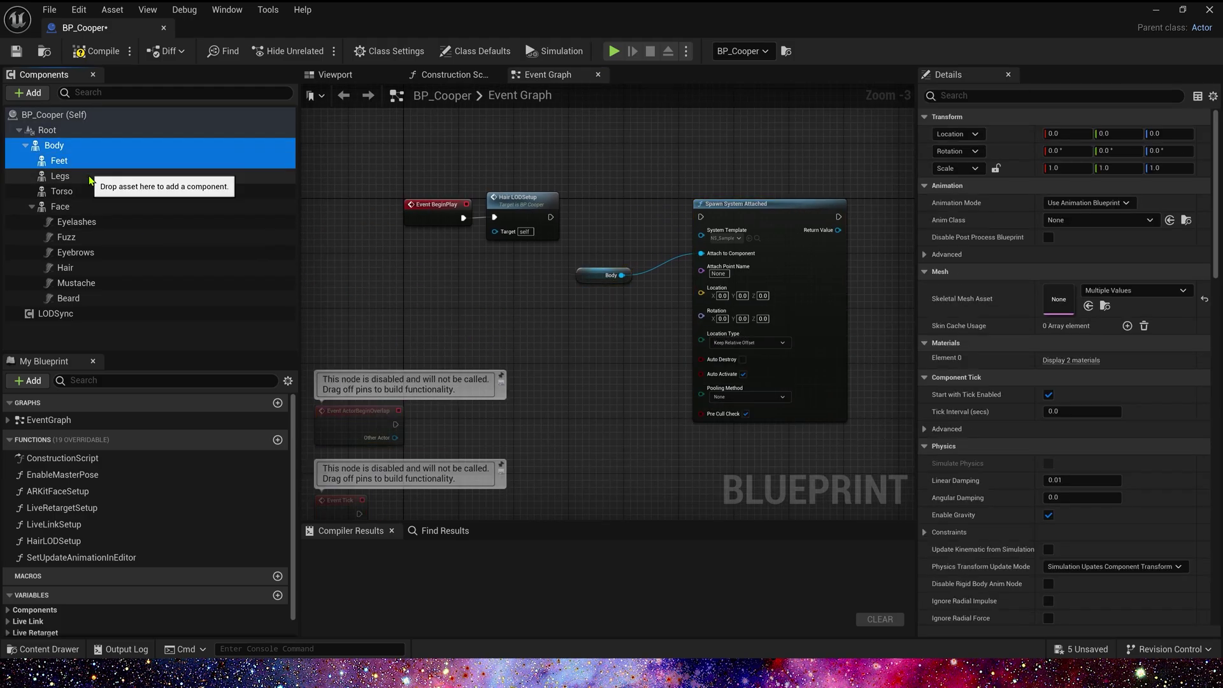
left_click(89, 177, "ctrl")
left_click(108, 193, "ctrl")
left_click(137, 209, "ctrl")
left_click_drag(140, 210, 447, 326)
Arrange the five component reference nodes in the free area below the Event BeginPlay chain.
right_click_drag(346, 303, 500, 197)
left_click_drag(449, 296, 333, 390)
left_click(557, 276)
left_click_drag(662, 210, 605, 312)
left_click_drag(605, 312, 509, 306)
Add a Make Array node and connect the Body, Legs, Torso, Face and Feet references to its five inputs.
left_click_drag(549, 218, 616, 224)
type("make")
left_click(650, 398)
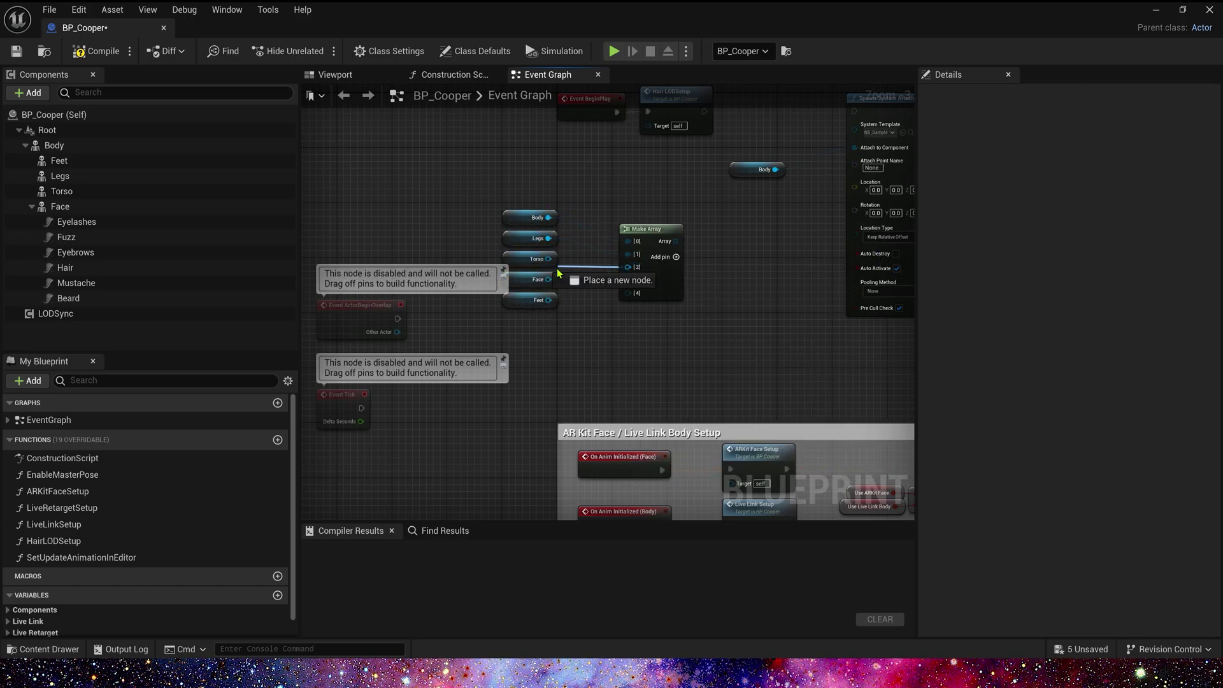
left_click_drag(555, 311, 548, 300)
Reposition the Event BeginPlay and Hair LODSetup nodes and add a For Each Loop to Hair LODSetup's execution output.
right_click_drag(728, 130, 566, 222)
left_click_drag(572, 154, 351, 143)
left_click(524, 133)
right_click_drag(524, 133, 521, 195)
left_click_drag(469, 211, 524, 213)
type("fpr")
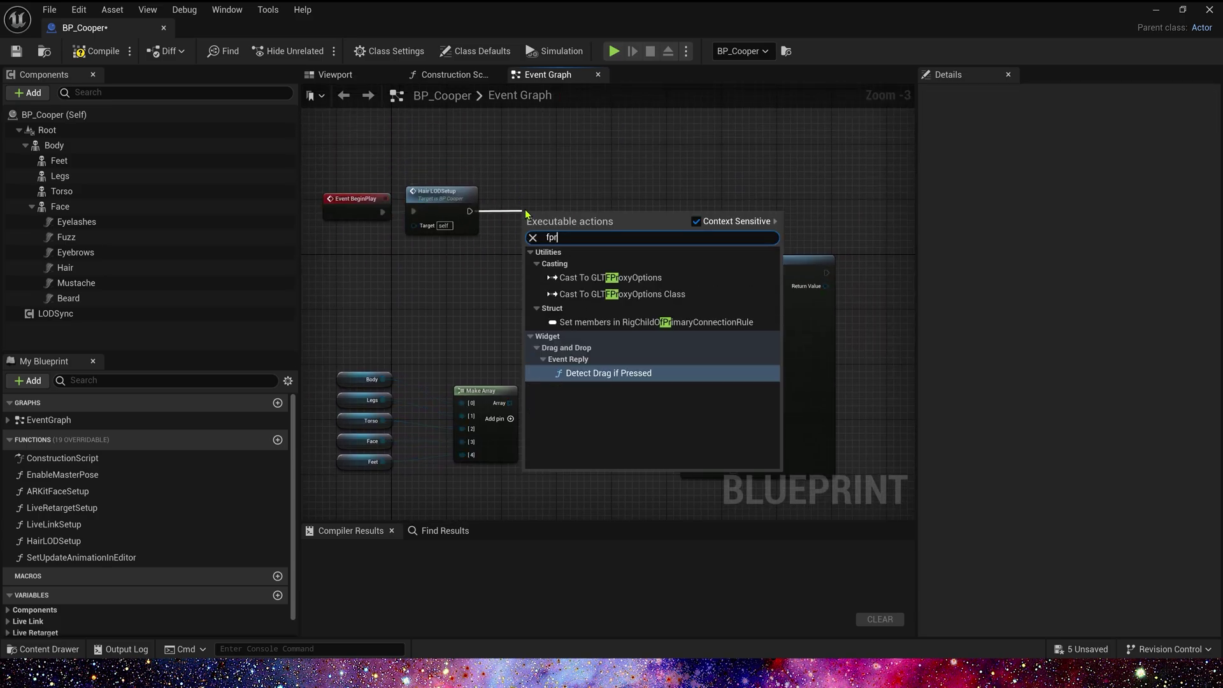
key("BackSpace")
key("BackSpace")
key("BackSpace")
type("fore")
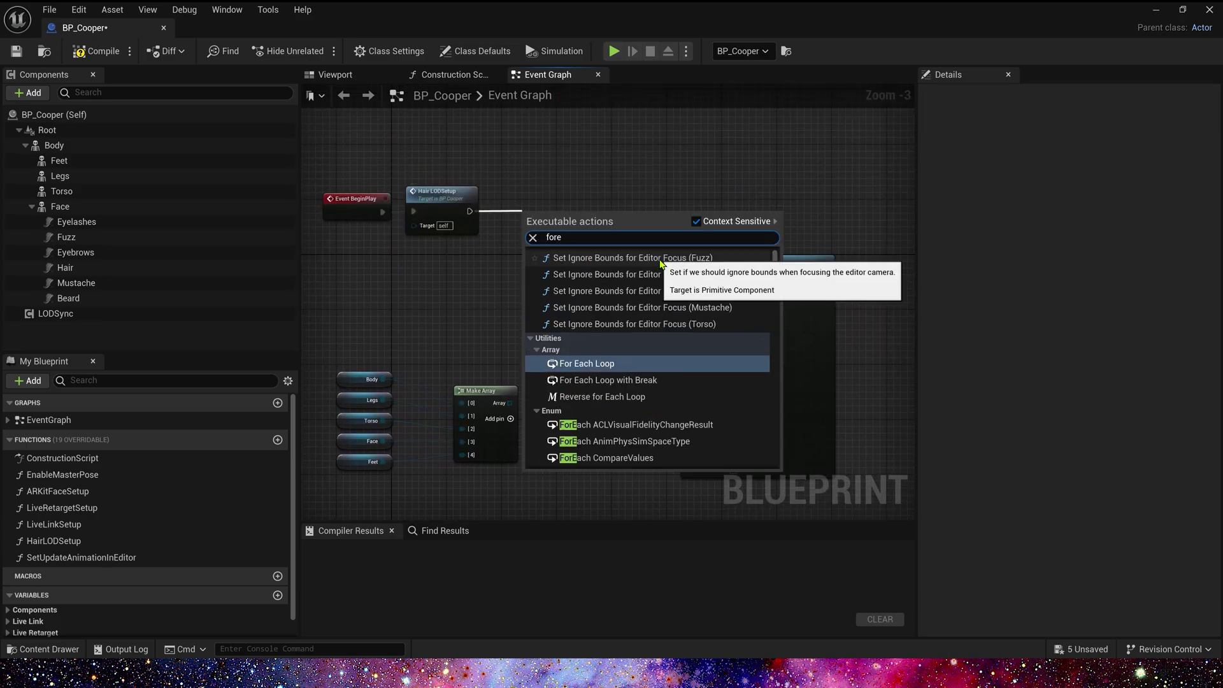
left_click(643, 370)
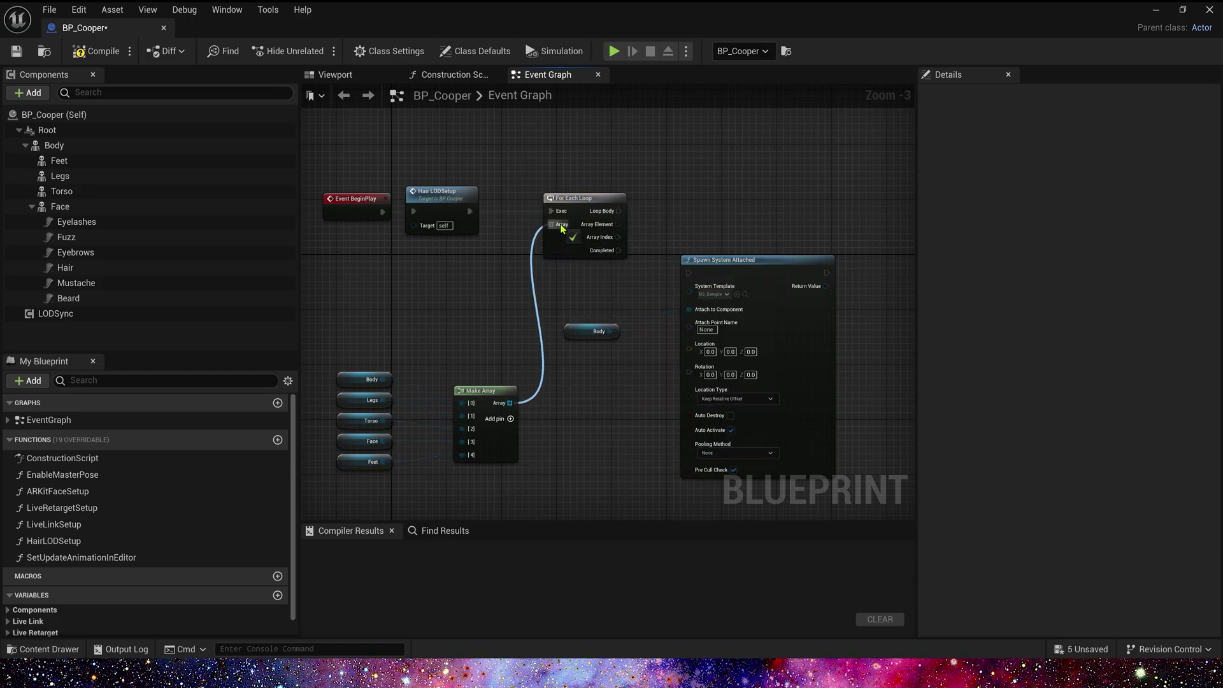
Connect the Make Array output to the For Each Loop's Array input and move the array nodes closer to the loop.
left_click_drag(391, 482, 390, 482)
left_click_drag(485, 408, 459, 333)
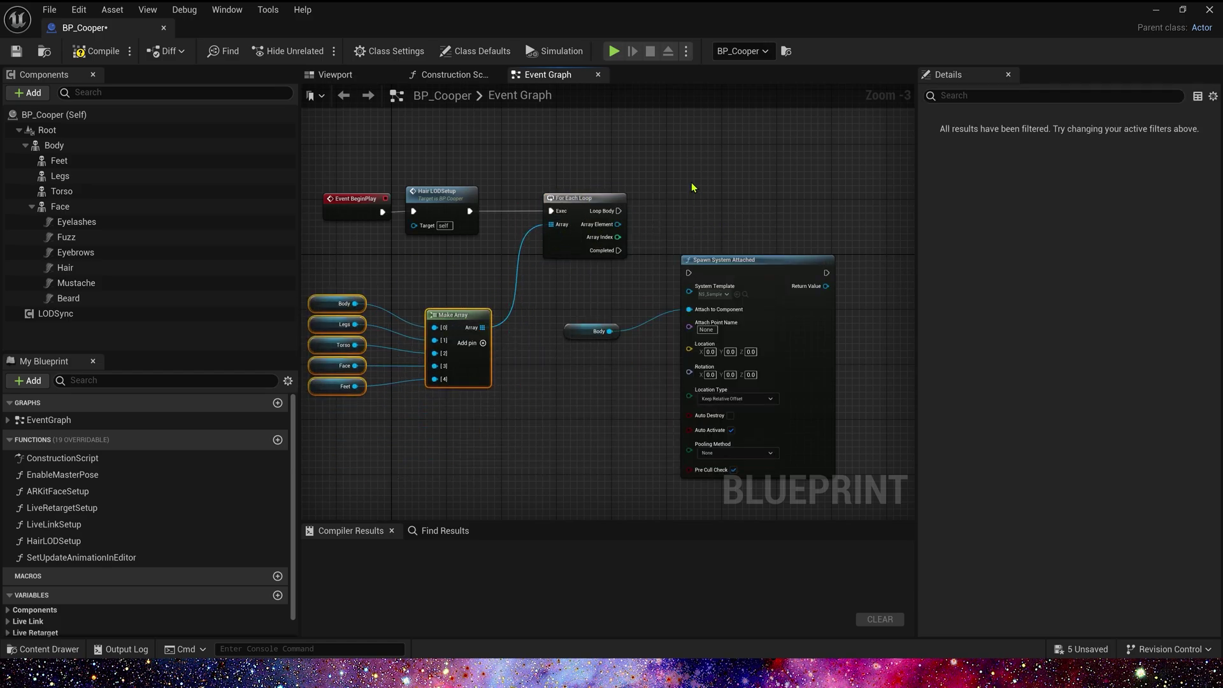
left_click(721, 254)
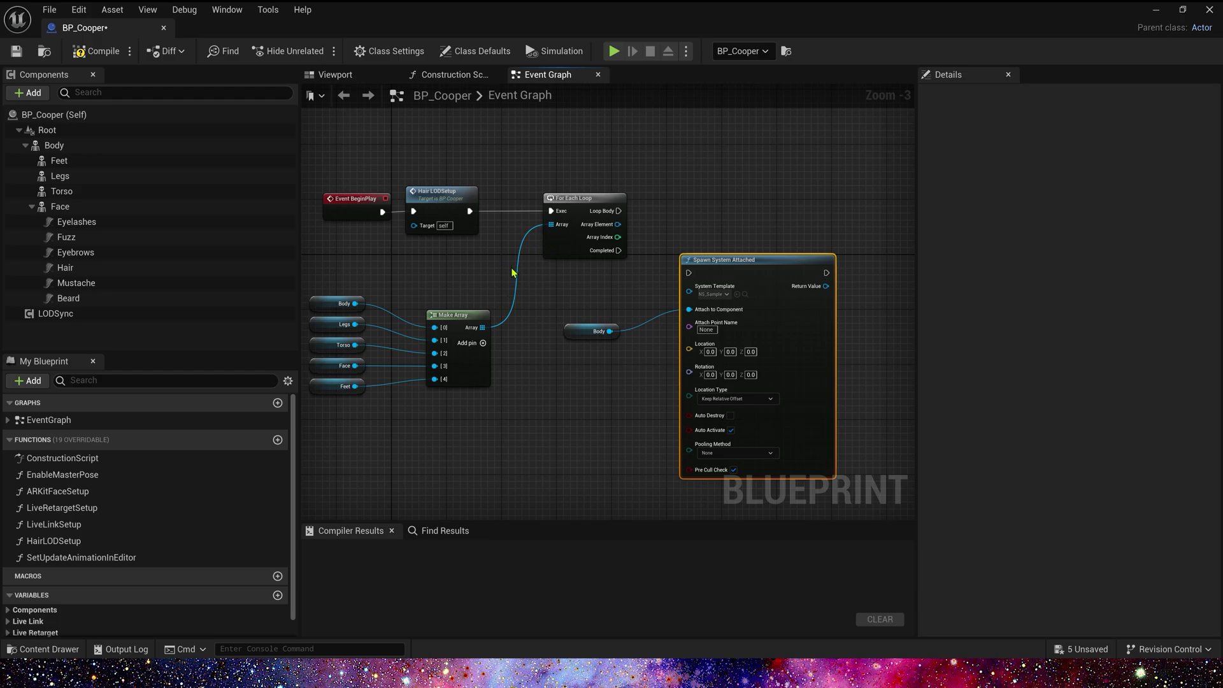
left_click_drag(384, 294, 295, 414)
Replace the separate Body reference on Spawn System Attached with the loop's Array Element and run the node from Loop Body.
right_click_drag(773, 190, 594, 207)
left_click_drag(654, 282, 673, 219)
left_click(509, 348)
key("Delete")
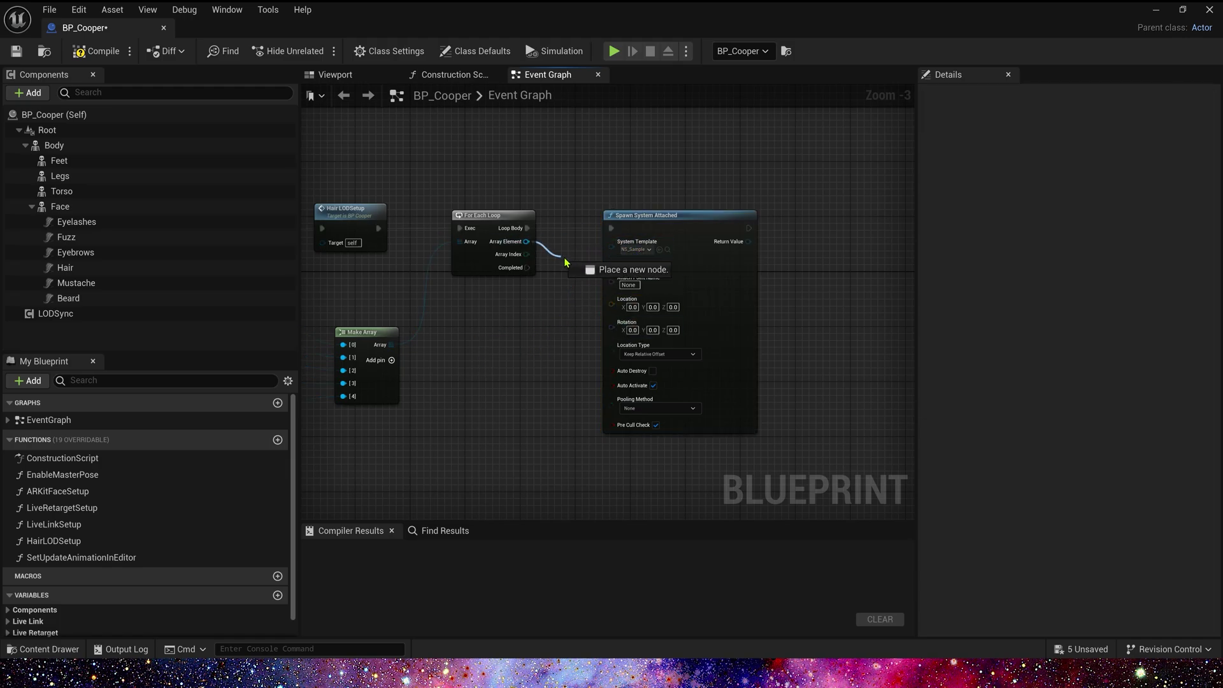
right_click_drag(803, 252, 735, 273)
left_click_drag(618, 242, 580, 232)
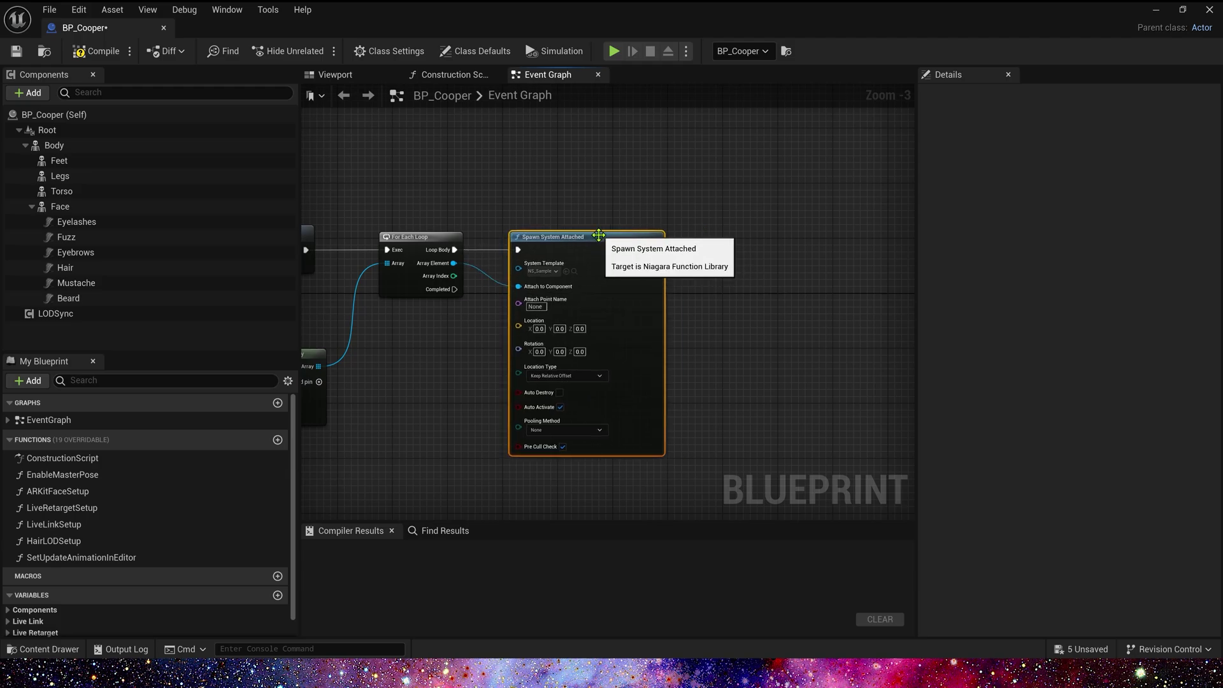
Save the BP_Cooper blueprint and play the level to check the particle effect on the character from near and far.
left_click(16, 52)
left_click(1156, 9)
left_click(313, 51)
key("w")
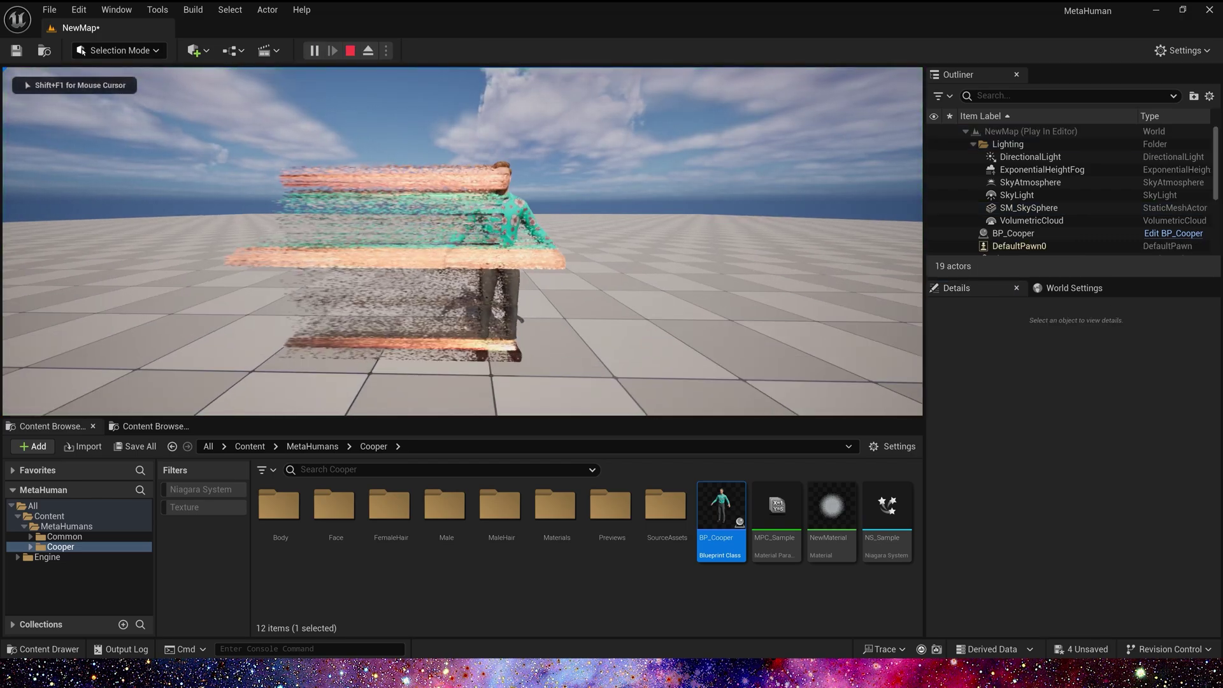
key("s")
key("w")
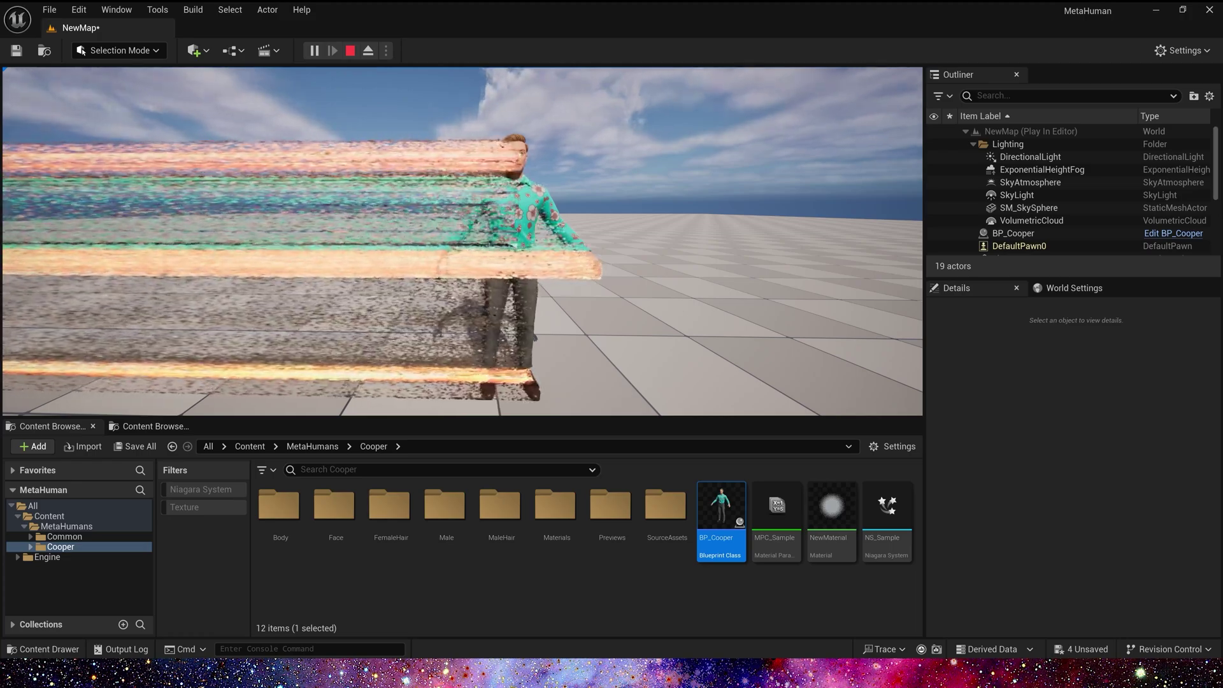
key("Escape")
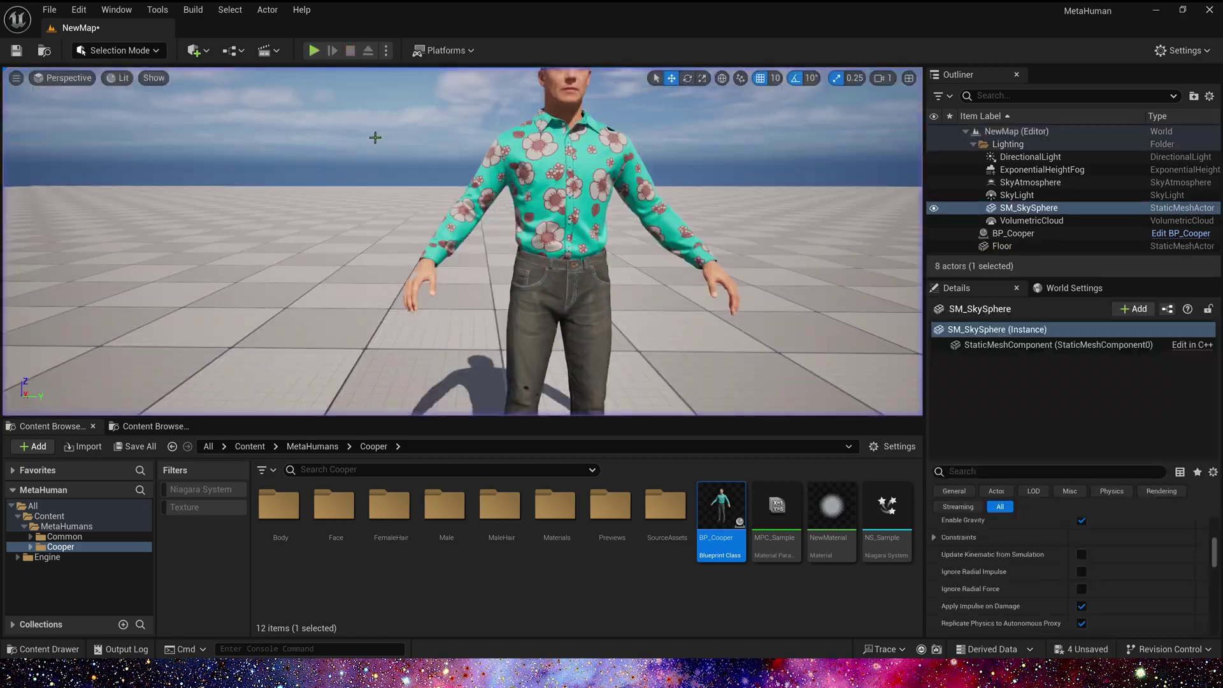
Replay the level and fly closer and sideways around the MetaHuman to examine the particles on each body part.
scroll(521, 261, "down", 5)
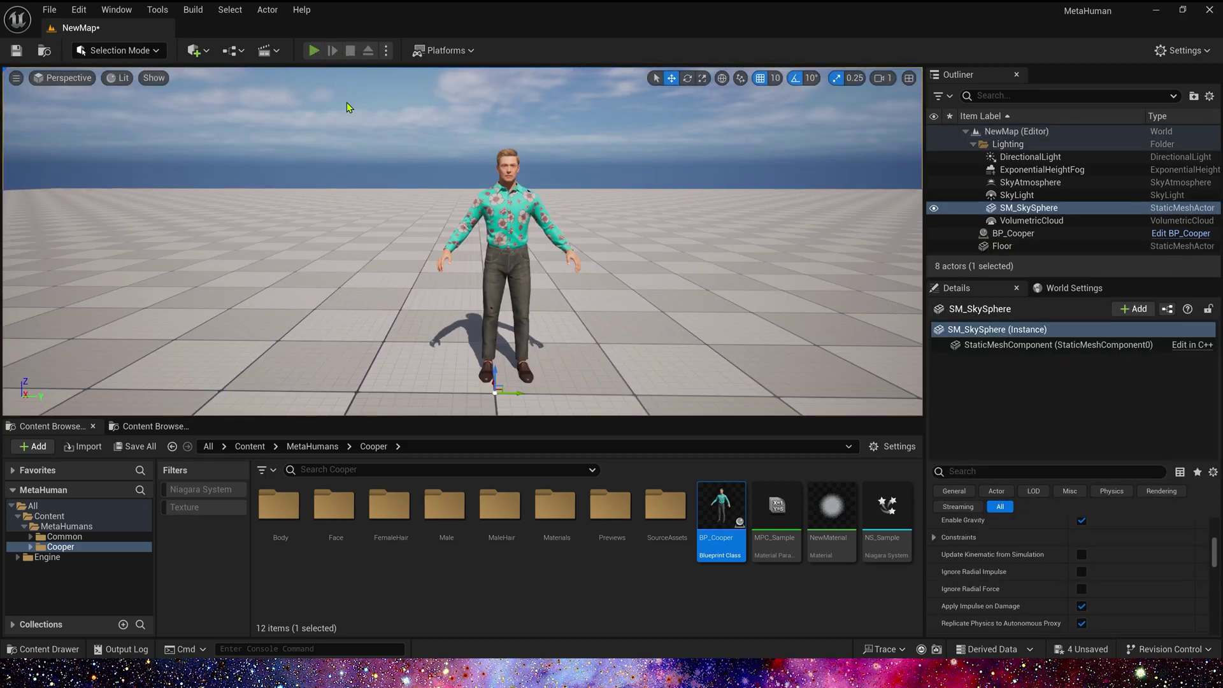
left_click(326, 52)
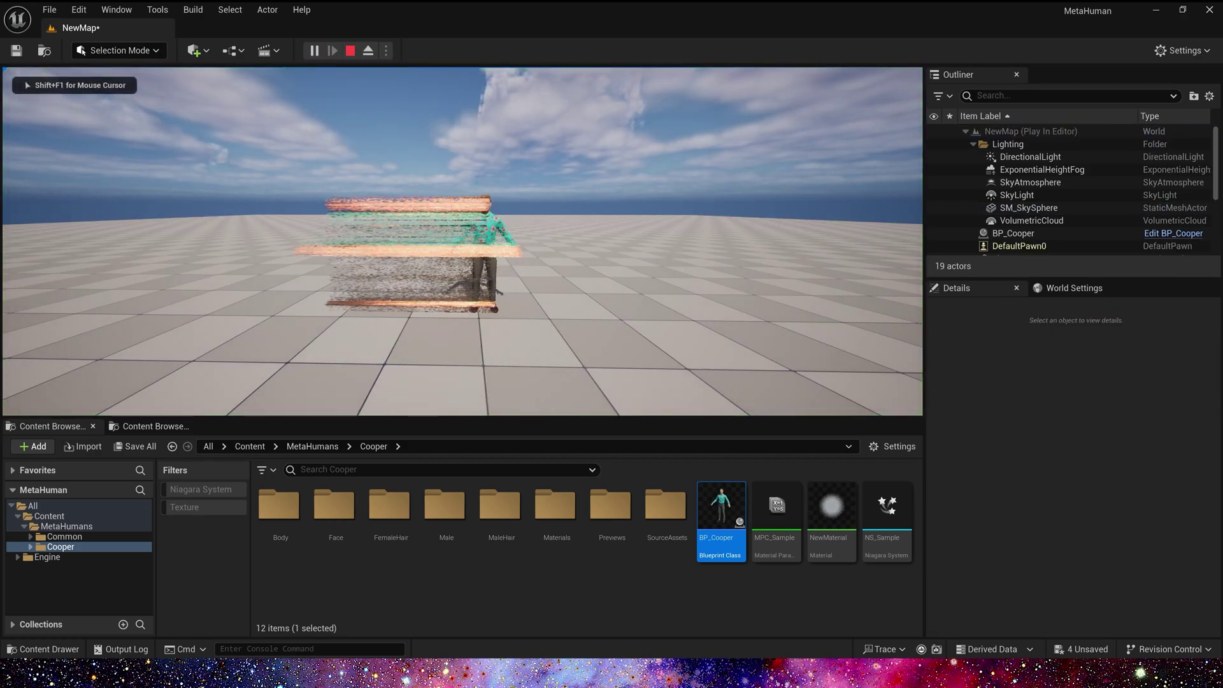
key("w")
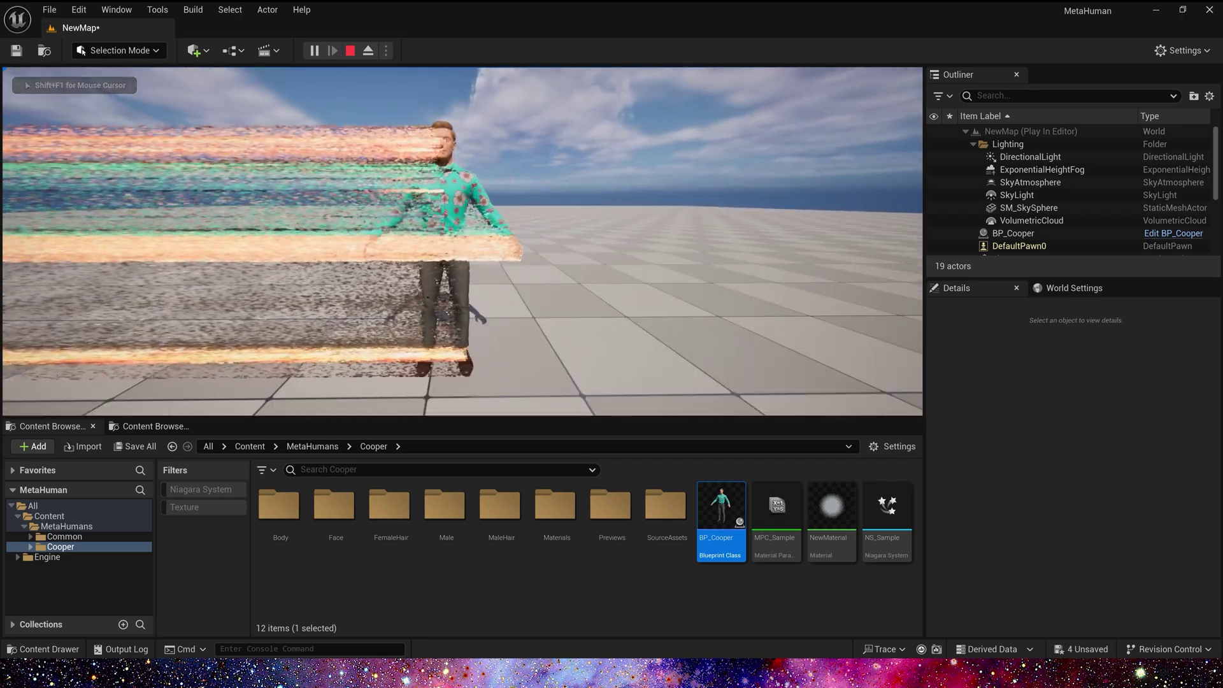
key("a")
key("d")
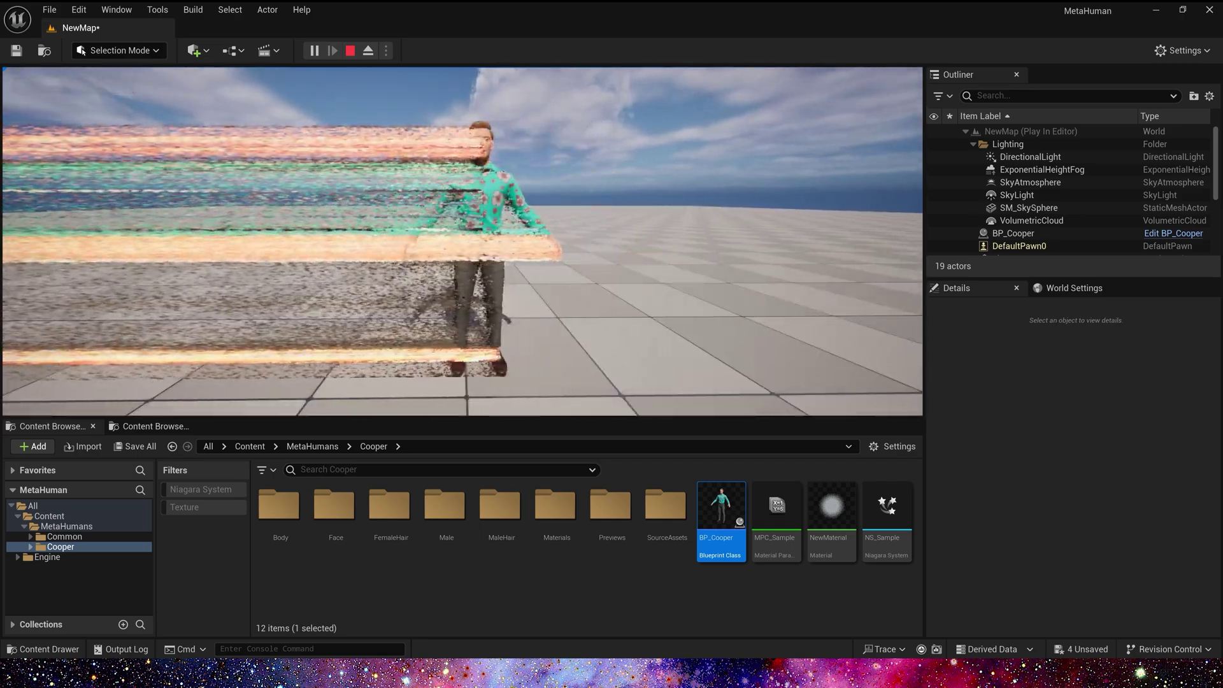